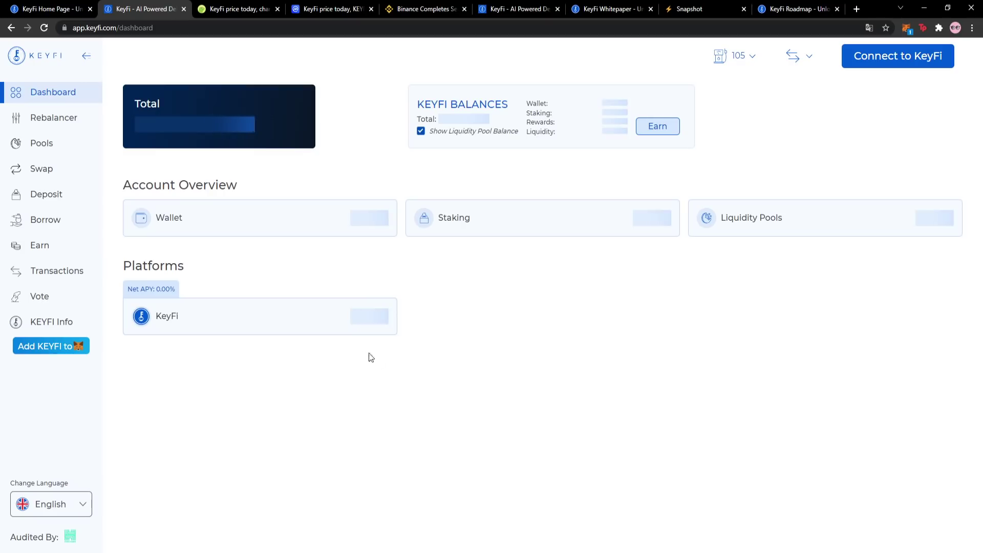
- Look over the KEYFI token's price and supply data on CoinGecko and CoinMarketCap
{"action": "key", "text": "ctrl+Tab"}
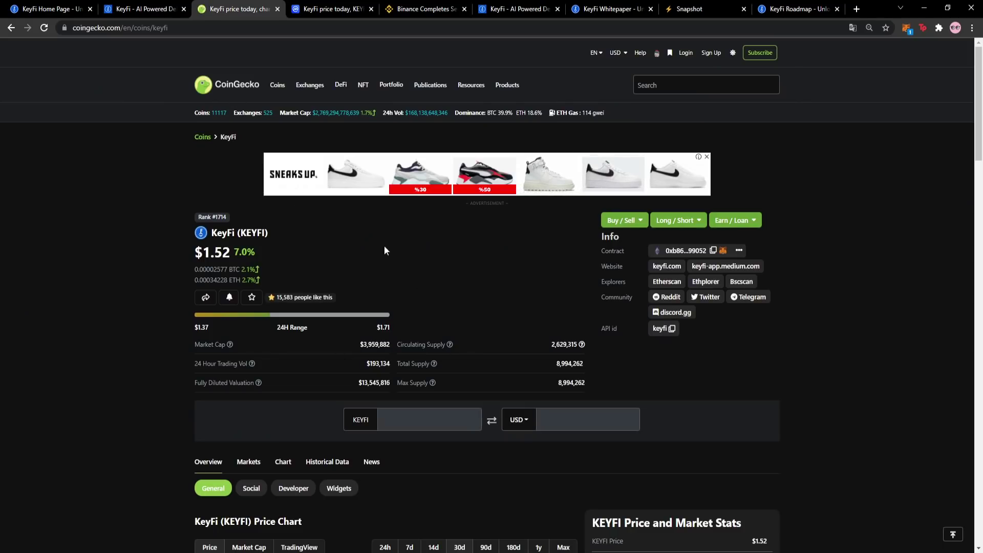
{"action": "scroll", "coordinate": [454, 334], "scroll_direction": "down", "scroll_amount": 2}
{"action": "scroll", "coordinate": [468, 346], "scroll_direction": "up", "scroll_amount": 2}
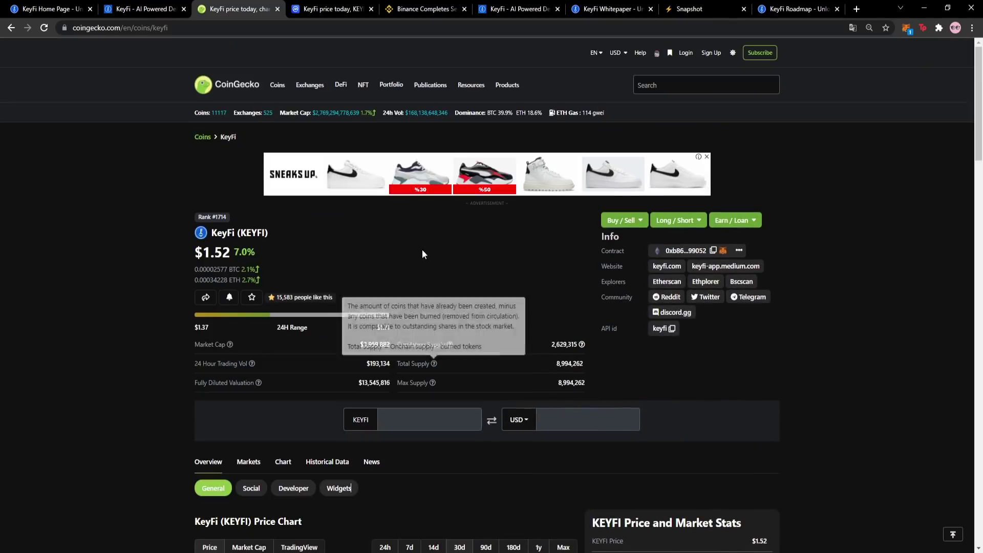
{"action": "left_click", "coordinate": [310, 5]}
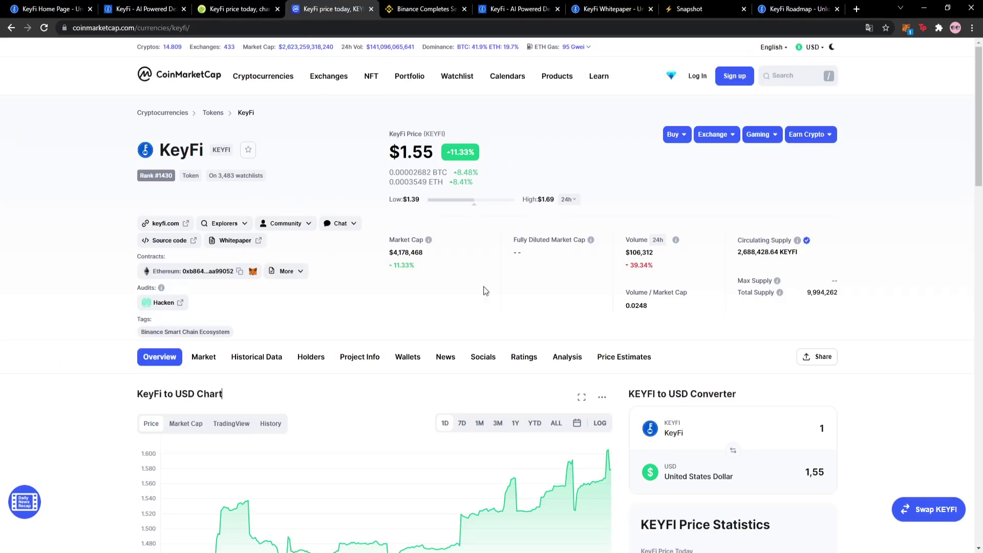
- Check on CoinGecko which exchanges list KEYFI in its spot markets
{"action": "key", "text": "ctrl+shift+Tab"}
{"action": "scroll", "coordinate": [260, 368], "scroll_direction": "down", "scroll_amount": 2}
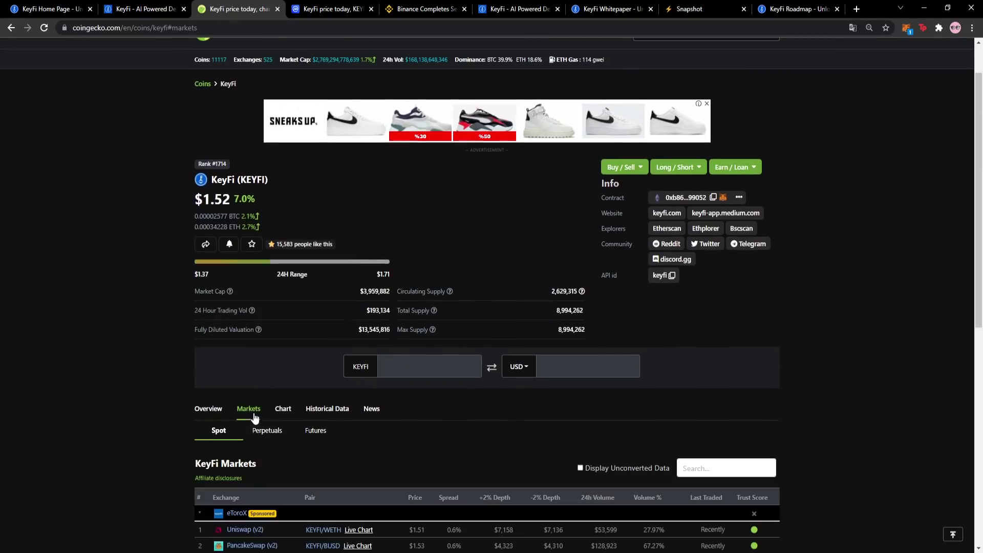
{"action": "left_click", "coordinate": [248, 345]}
{"action": "scroll", "coordinate": [225, 379], "scroll_direction": "down", "scroll_amount": 1}
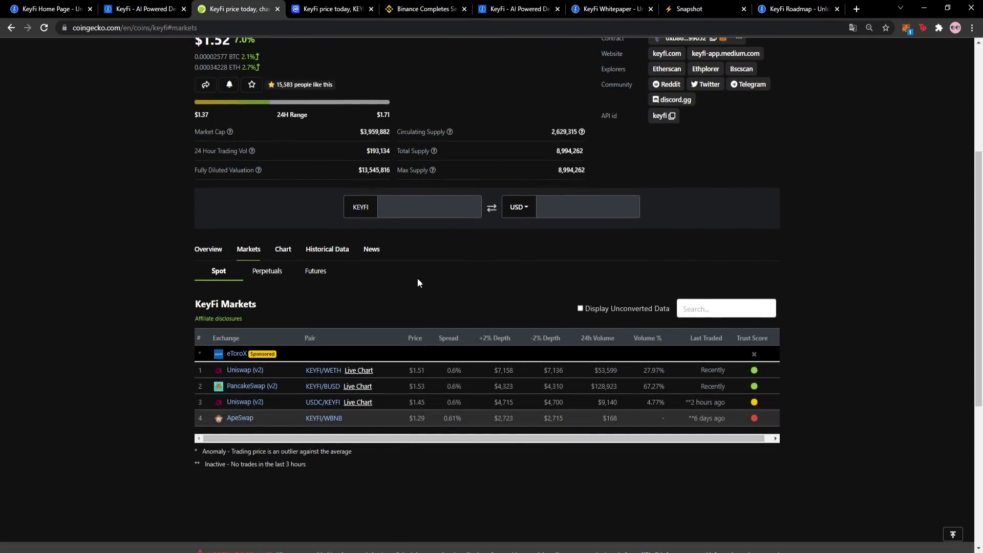
{"action": "scroll", "coordinate": [454, 291], "scroll_direction": "up", "scroll_amount": 4}
- Read the Binance announcement about the SelfKey and KeyFi airdrop distribution
{"action": "left_click", "coordinate": [430, 13]}
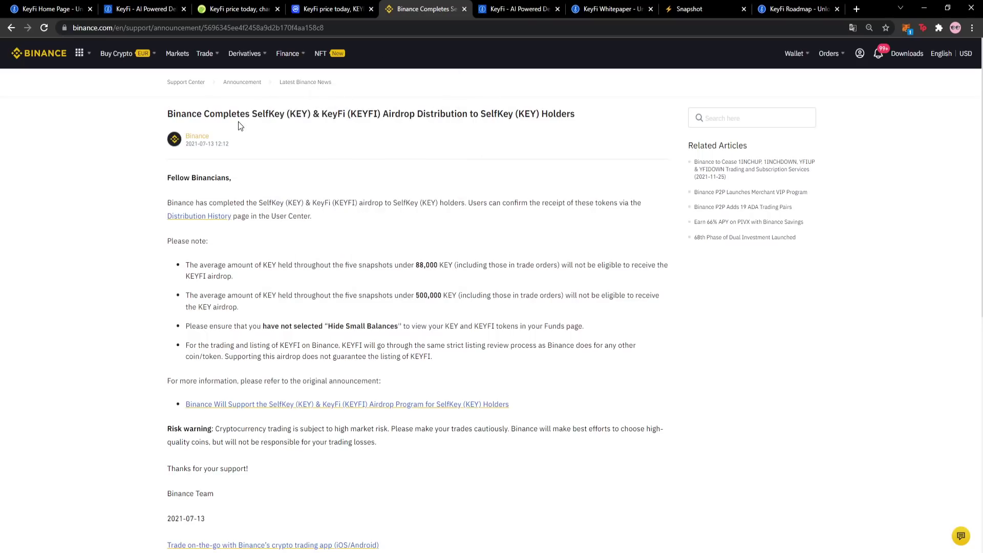
{"action": "left_click_drag", "start_coordinate": [390, 113], "coordinate": [464, 118]}
{"action": "left_click", "coordinate": [465, 119]}
{"action": "scroll", "coordinate": [432, 258], "scroll_direction": "down", "scroll_amount": 5}
{"action": "scroll", "coordinate": [453, 253], "scroll_direction": "up", "scroll_amount": 10}
- View the KEYFI Earn page and look through the documents offered on the Keyfi Whitepaper page
{"action": "left_click", "coordinate": [520, 9]}
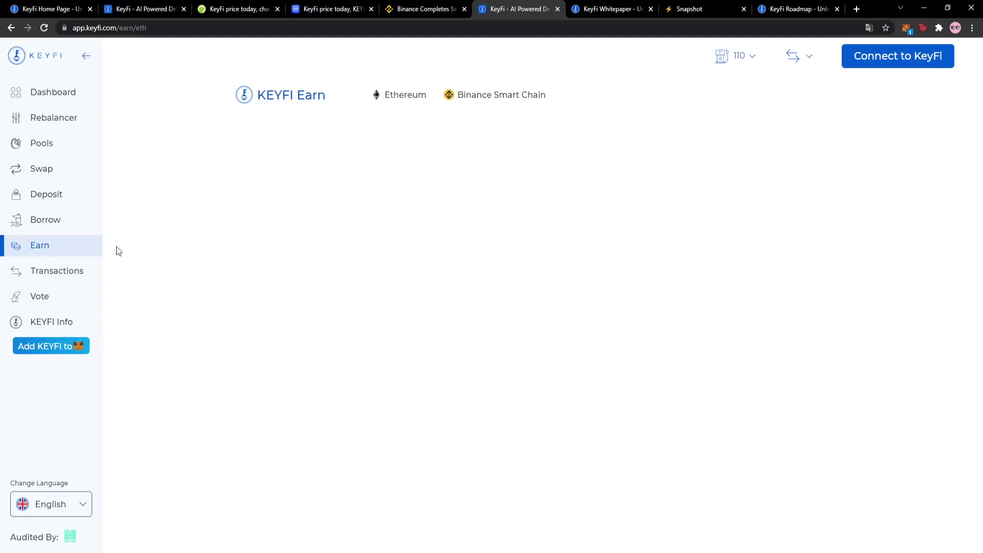
{"action": "key", "text": "ctrl+Tab"}
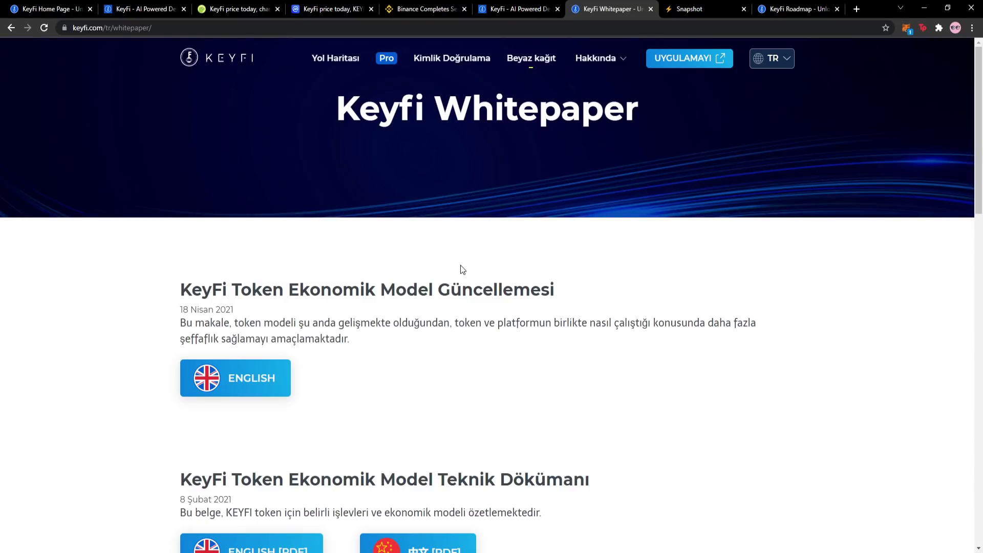
{"action": "scroll", "coordinate": [457, 266], "scroll_direction": "down", "scroll_amount": 4}
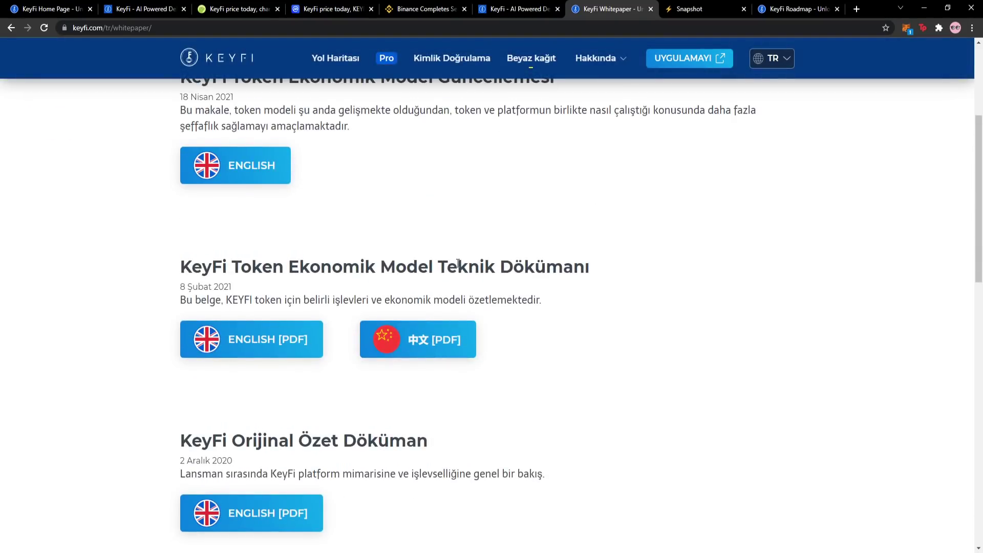
{"action": "scroll", "coordinate": [458, 262], "scroll_direction": "down", "scroll_amount": 2}
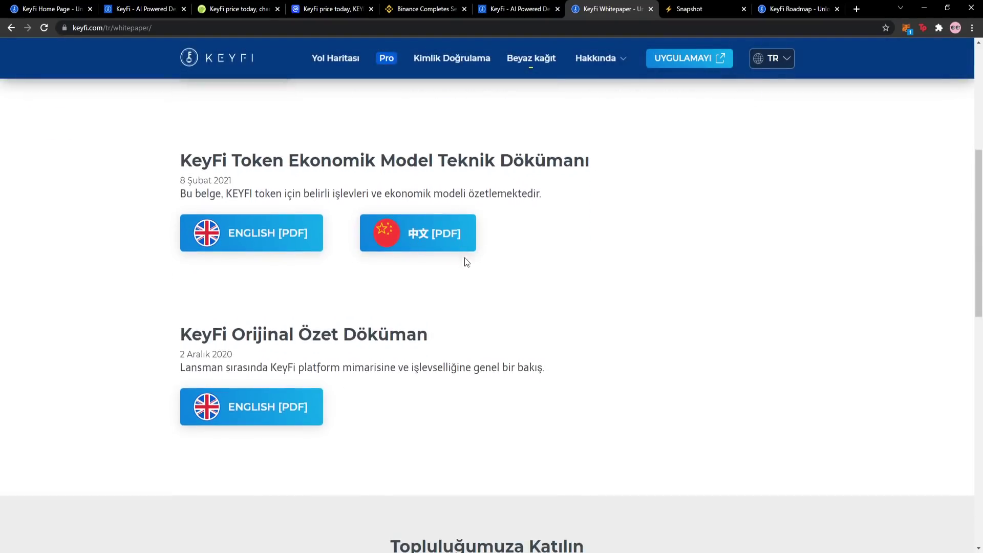
{"action": "scroll", "coordinate": [461, 268], "scroll_direction": "up", "scroll_amount": 7}
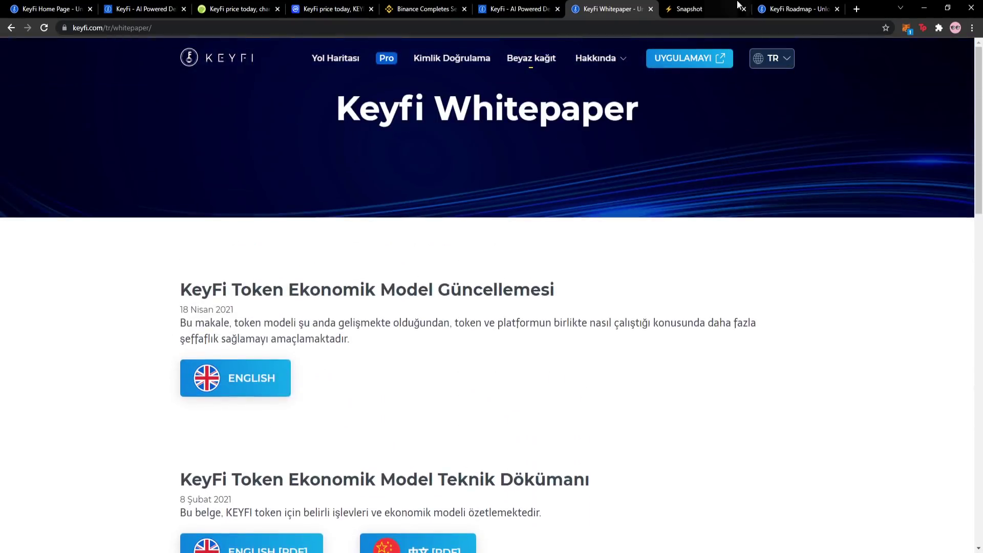
- Look through the KeyFi governance proposals on Snapshot and the task columns of the KeyFi roadmap
{"action": "key", "text": "ctrl+Tab"}
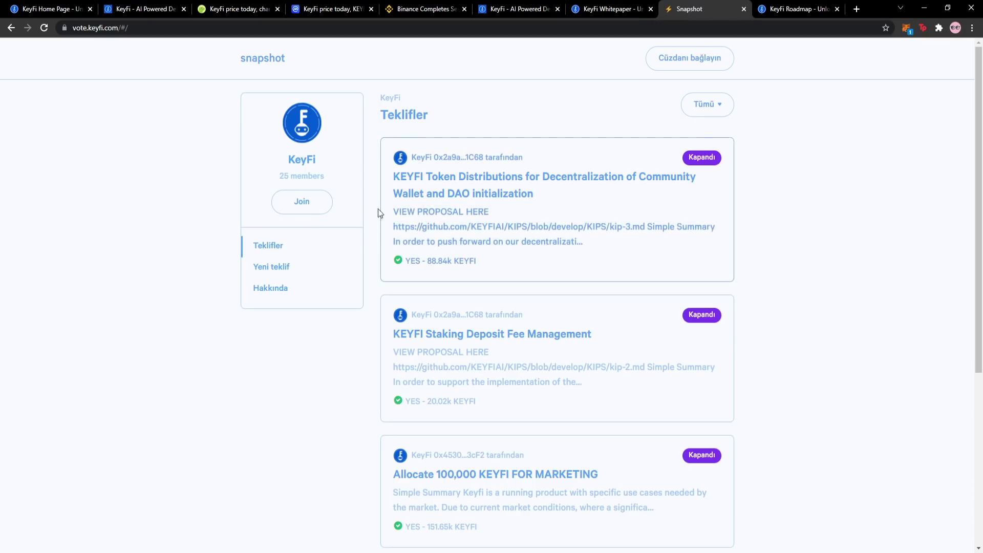
{"action": "scroll", "coordinate": [579, 155], "scroll_direction": "down", "scroll_amount": 5}
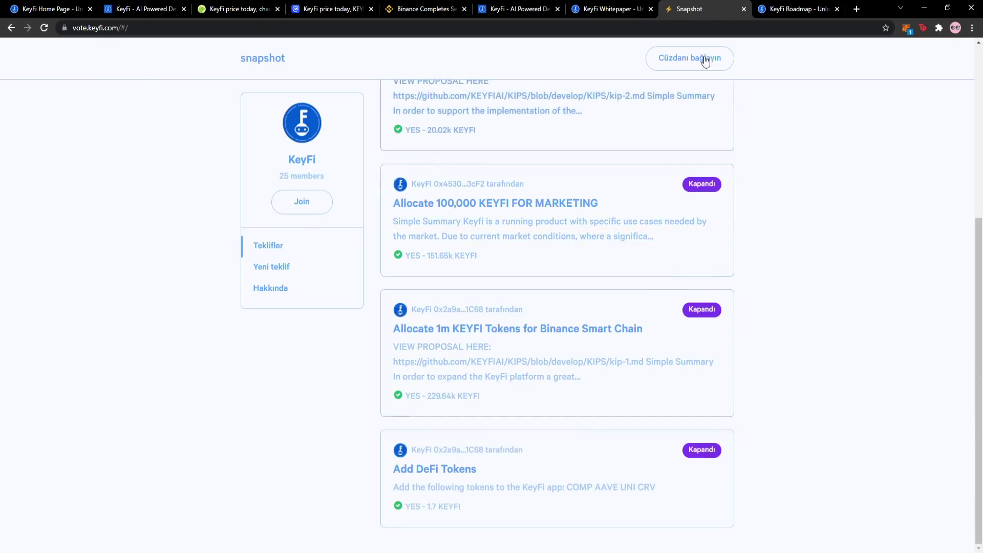
{"action": "key", "text": "ctrl+Tab"}
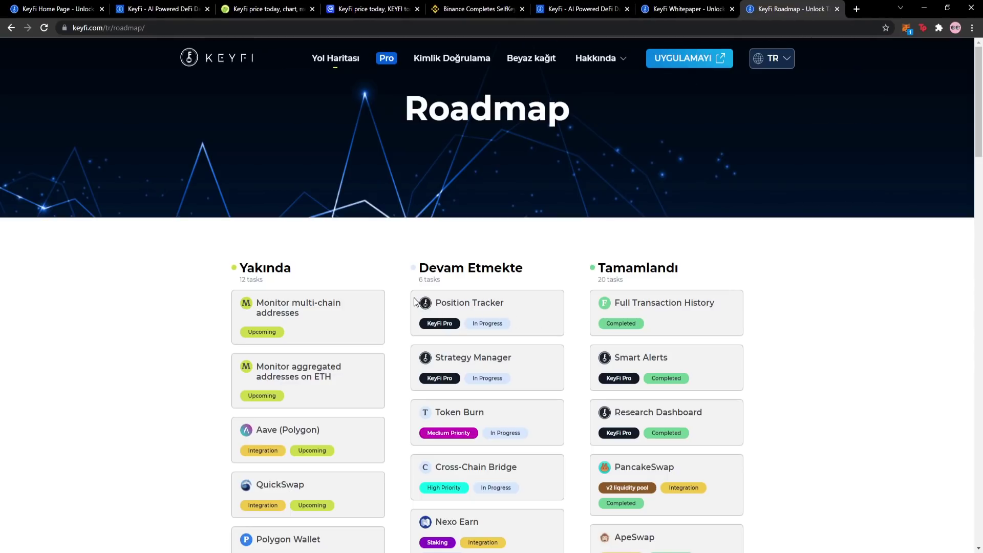
{"action": "scroll", "coordinate": [467, 329], "scroll_direction": "down", "scroll_amount": 5}
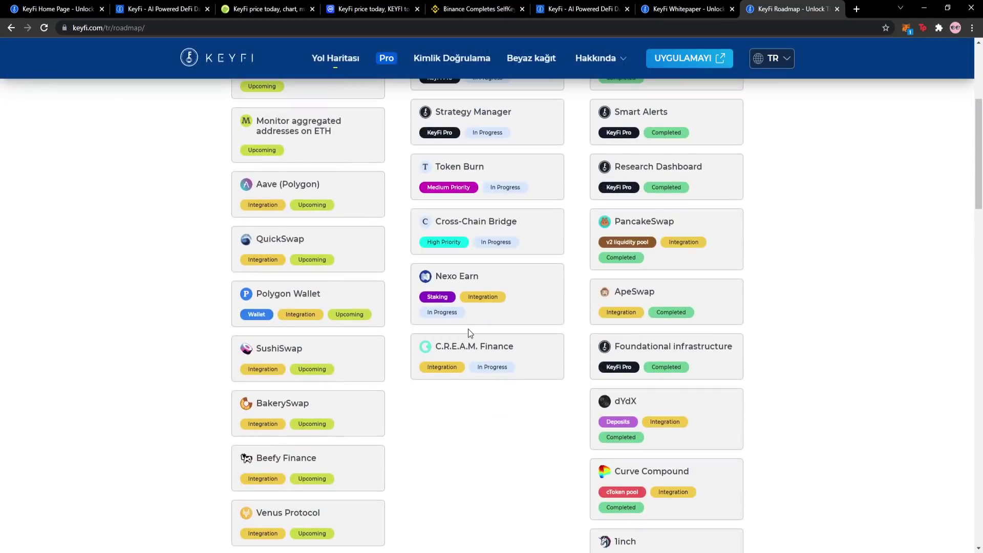
{"action": "scroll", "coordinate": [458, 352], "scroll_direction": "down", "scroll_amount": 3}
{"action": "scroll", "coordinate": [435, 345], "scroll_direction": "up", "scroll_amount": 4}
{"action": "scroll", "coordinate": [427, 333], "scroll_direction": "up", "scroll_amount": 3}
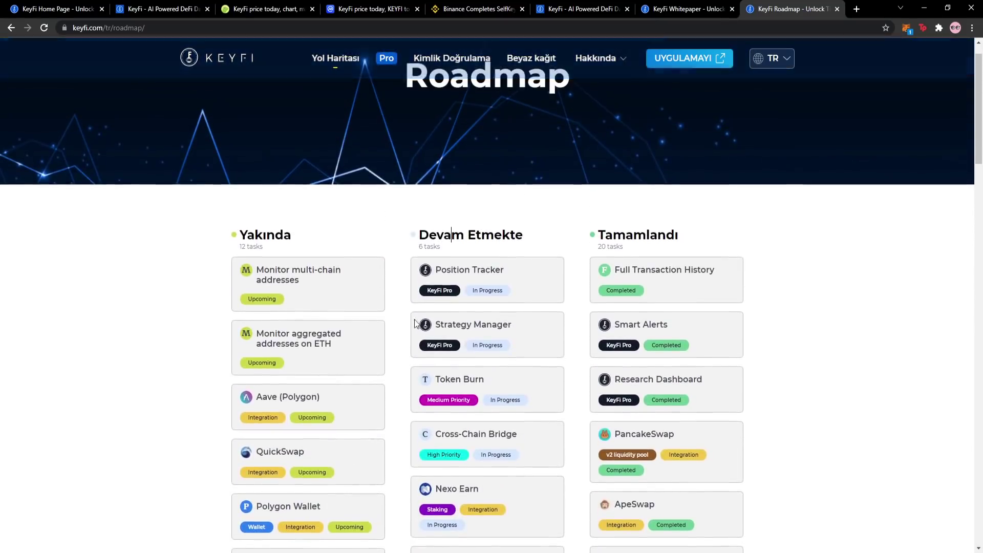
- Go to the KeyFi home page and find the "KeyFi Nedir?" answer in its FAQ section
{"action": "left_click", "coordinate": [198, 11]}
{"action": "left_click", "coordinate": [100, 16]}
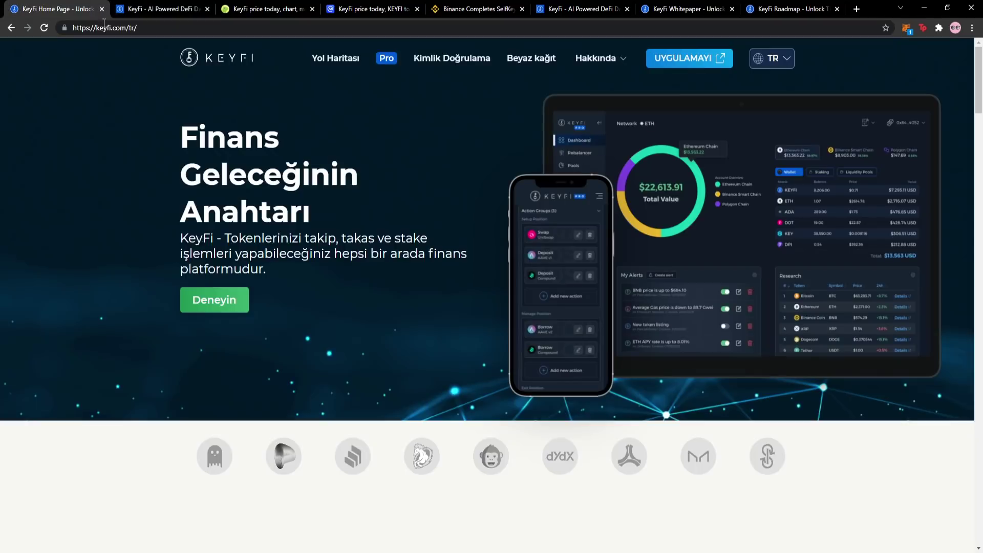
{"action": "key", "text": "End"}
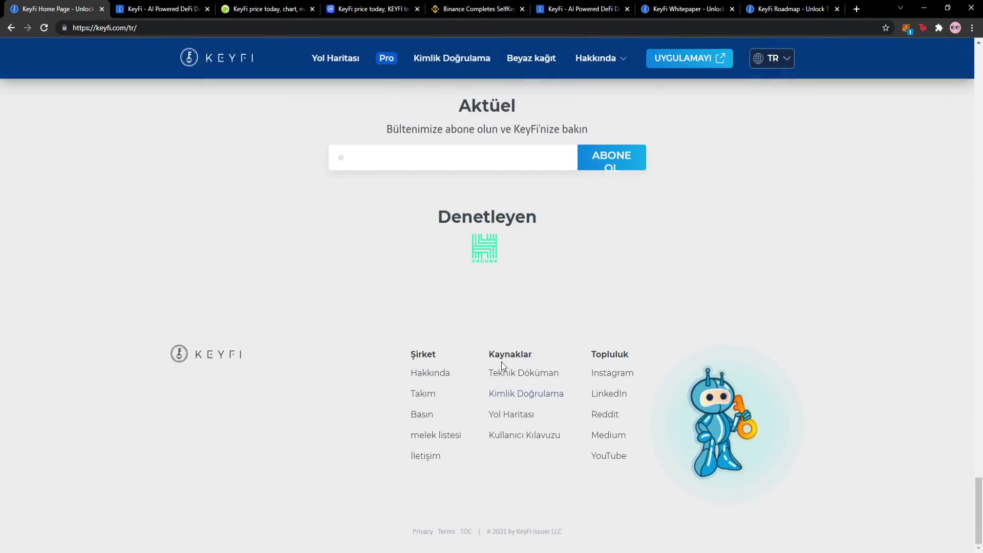
{"action": "scroll", "coordinate": [454, 344], "scroll_direction": "up", "scroll_amount": 15}
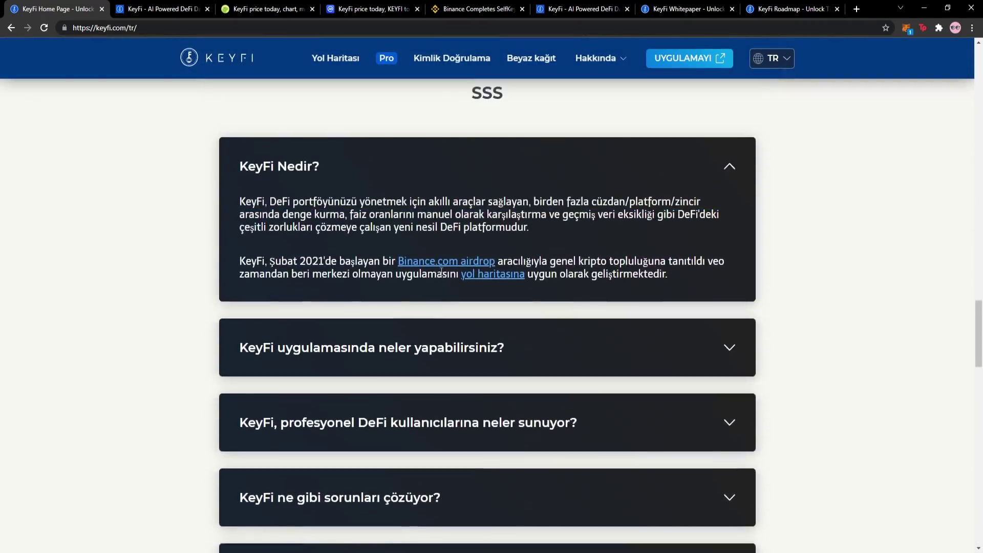
- Check the languages offered by the KeyFi home page and read the "KeyFi Nedir?" answer
{"action": "left_click", "coordinate": [774, 59]}
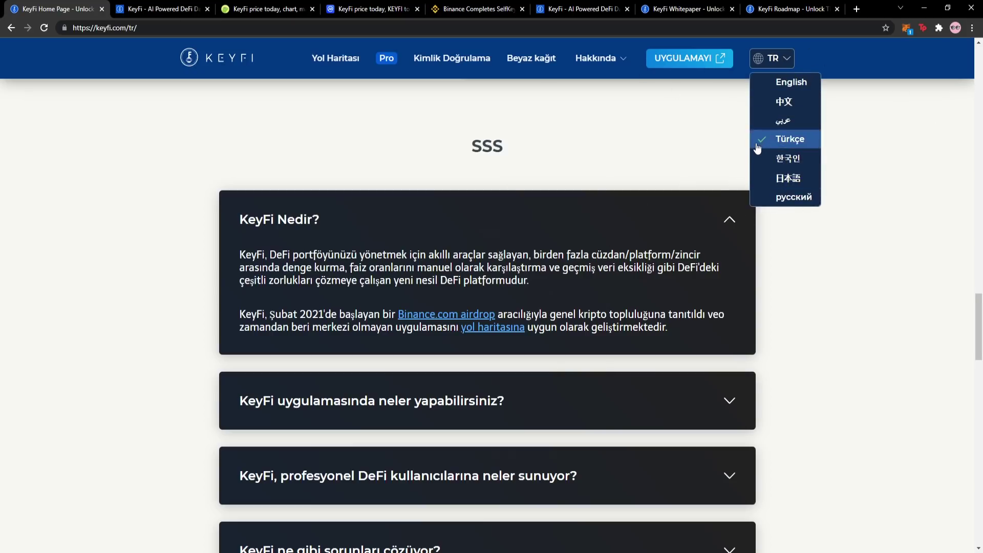
{"action": "left_click", "coordinate": [336, 227]}
{"action": "left_click", "coordinate": [335, 227]}
{"action": "left_click", "coordinate": [444, 292]}
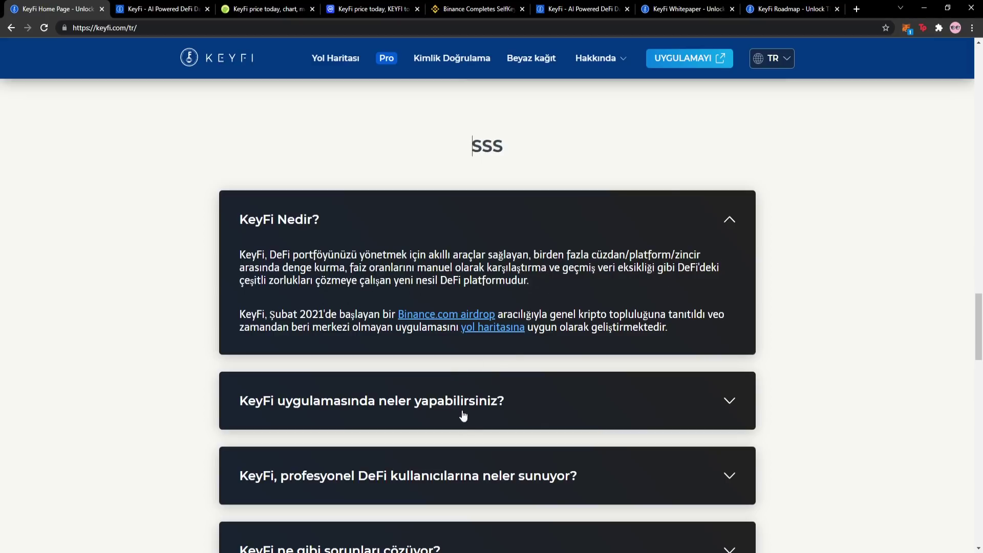
{"action": "key", "text": "Home"}
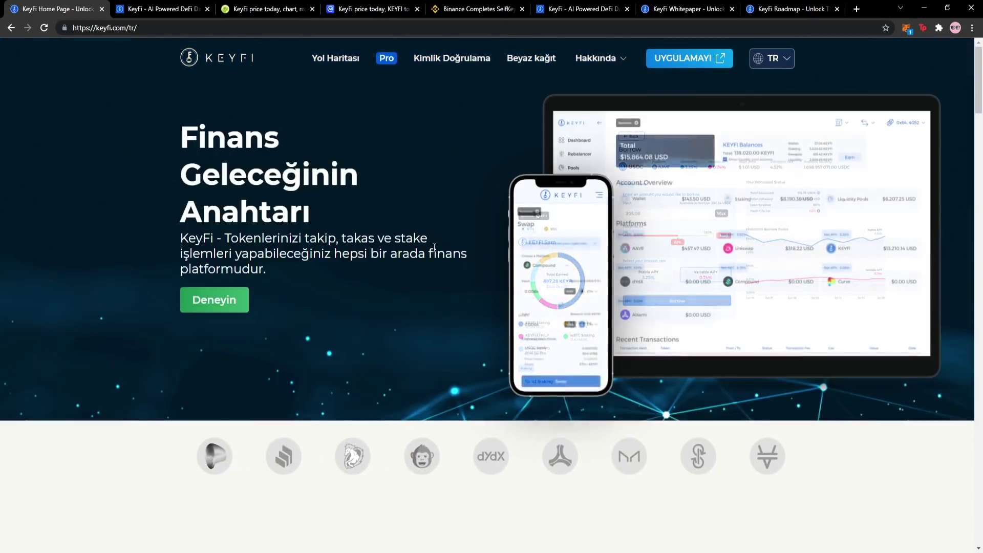
- Check which exchange platforms can be chosen for a token swap in the KeyFi app, without changing the selection
{"action": "key", "text": "ctrl+Tab"}
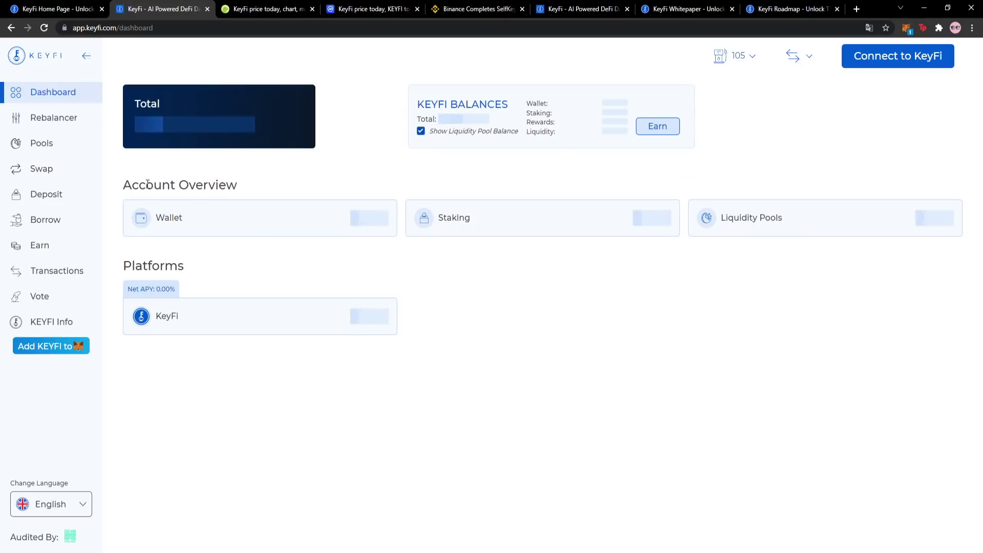
{"action": "left_click", "coordinate": [46, 171]}
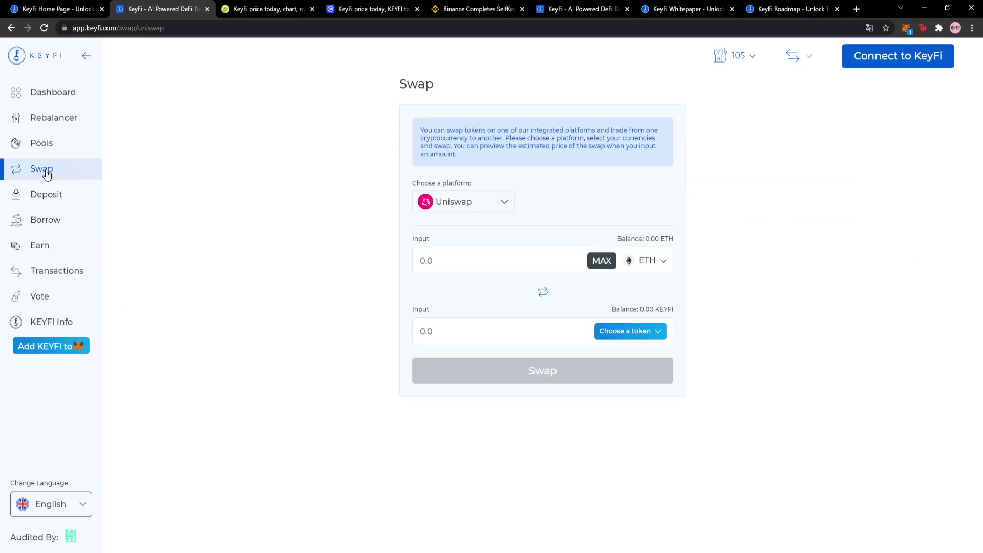
{"action": "left_click", "coordinate": [469, 214]}
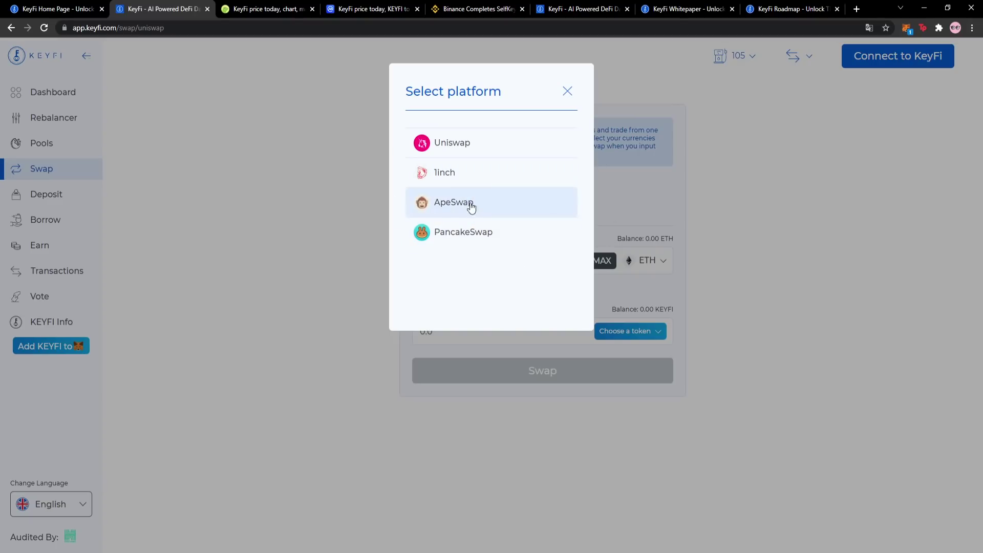
{"action": "left_click", "coordinate": [253, 160]}
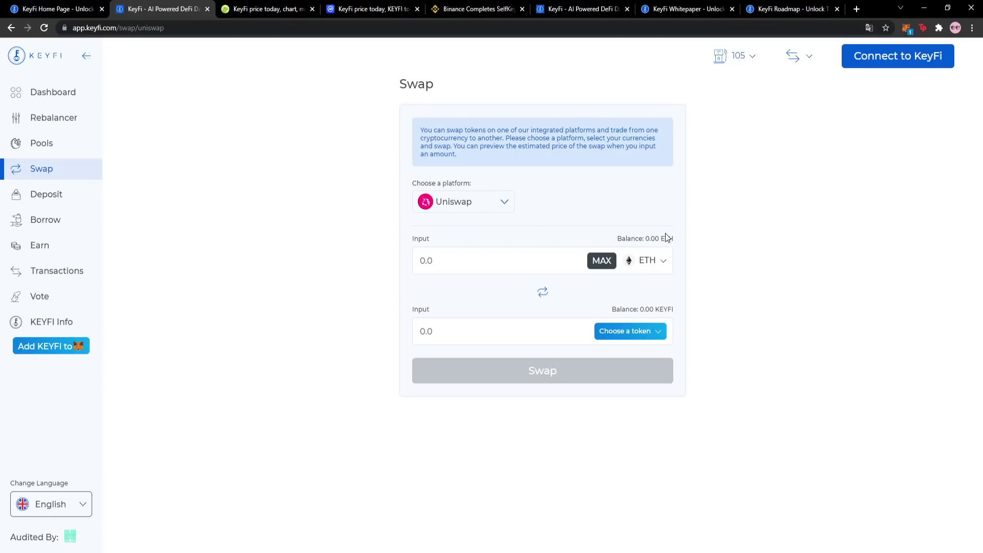
- From the KeyFi dashboard, connect the MetaMask wallet and approve access for Account 1
{"action": "left_click", "coordinate": [59, 94]}
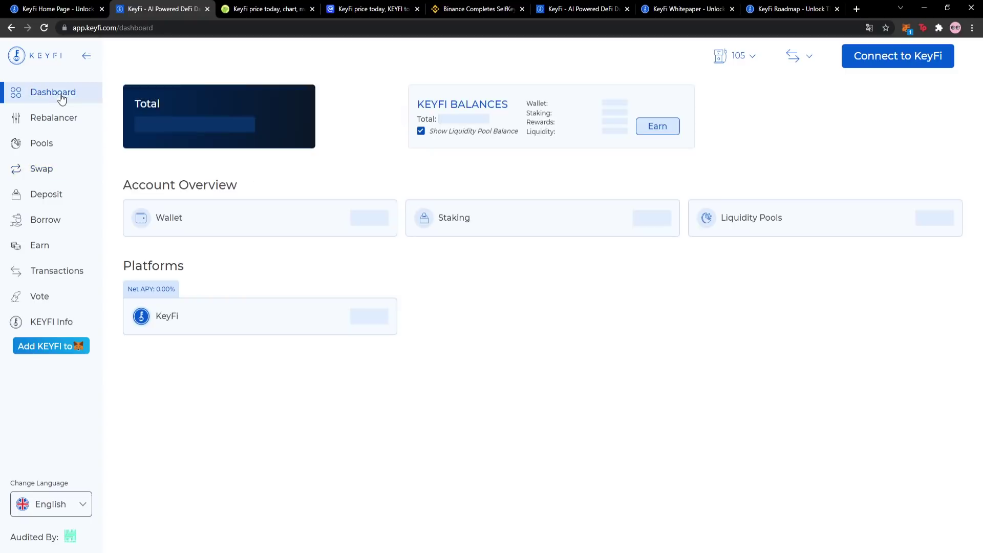
{"action": "left_click", "coordinate": [807, 53]}
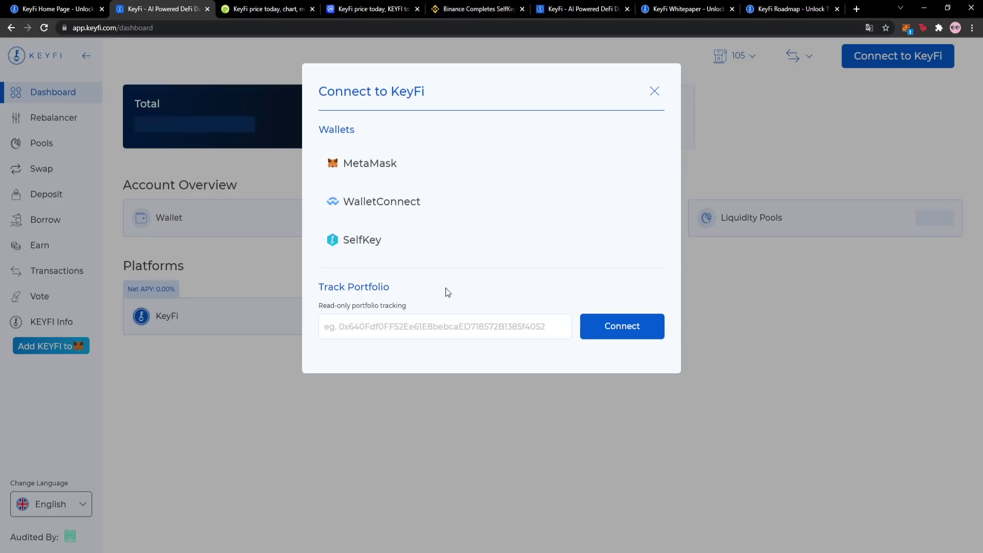
{"action": "left_click", "coordinate": [351, 176]}
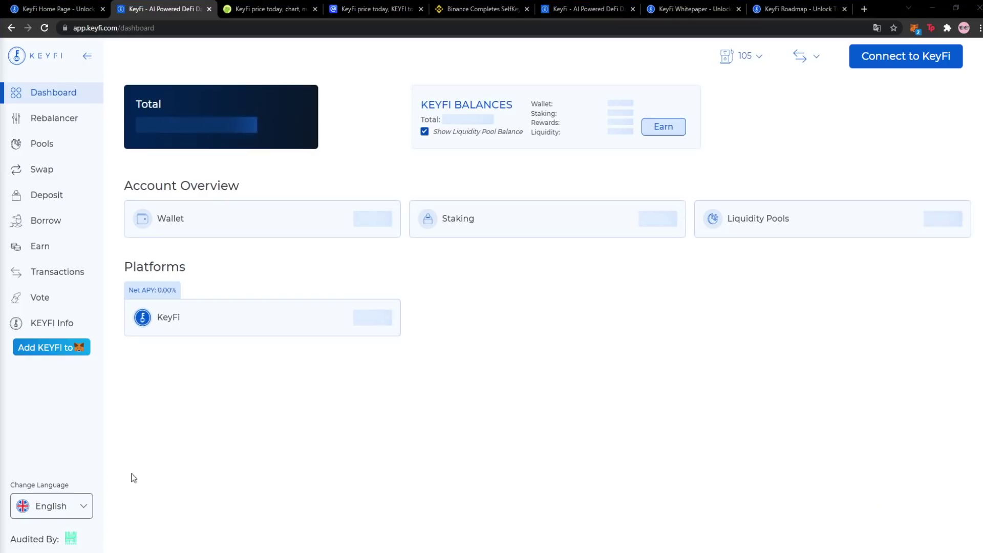
{"action": "left_click", "coordinate": [916, 26]}
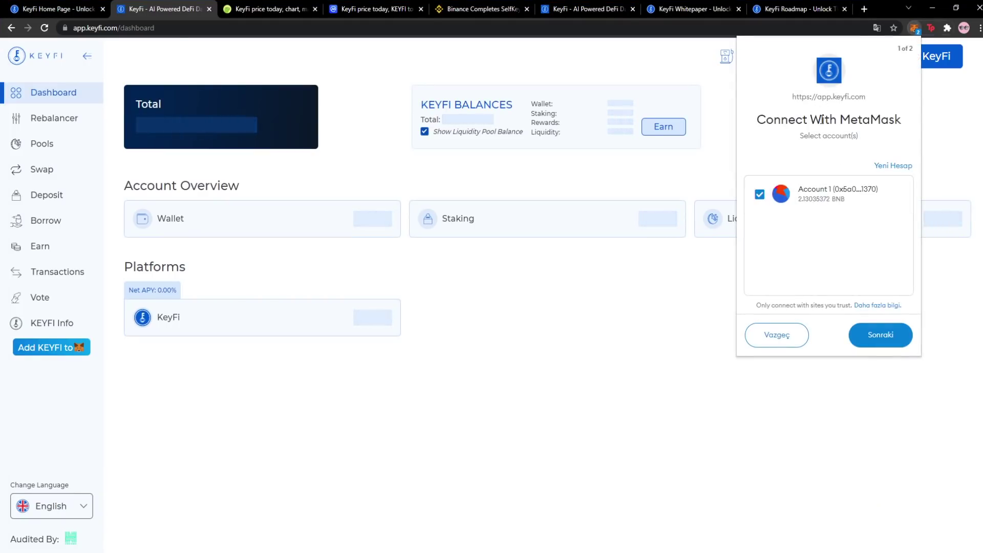
{"action": "left_click", "coordinate": [875, 336]}
{"action": "left_click", "coordinate": [876, 335]}
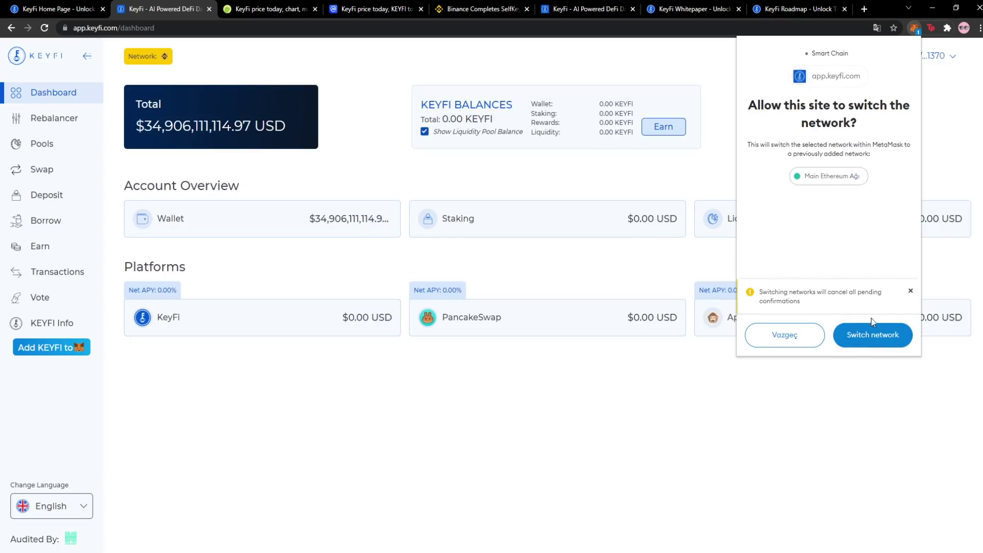
- Allow KeyFi to switch MetaMask to the main Ethereum network, and check the connected wallet's details
{"action": "left_click", "coordinate": [877, 336]}
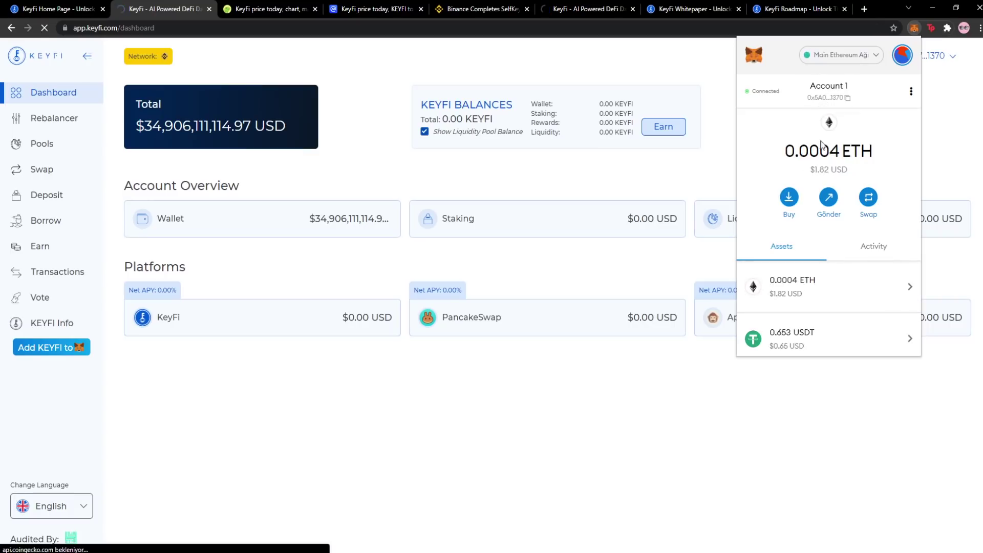
{"action": "left_click", "coordinate": [667, 169]}
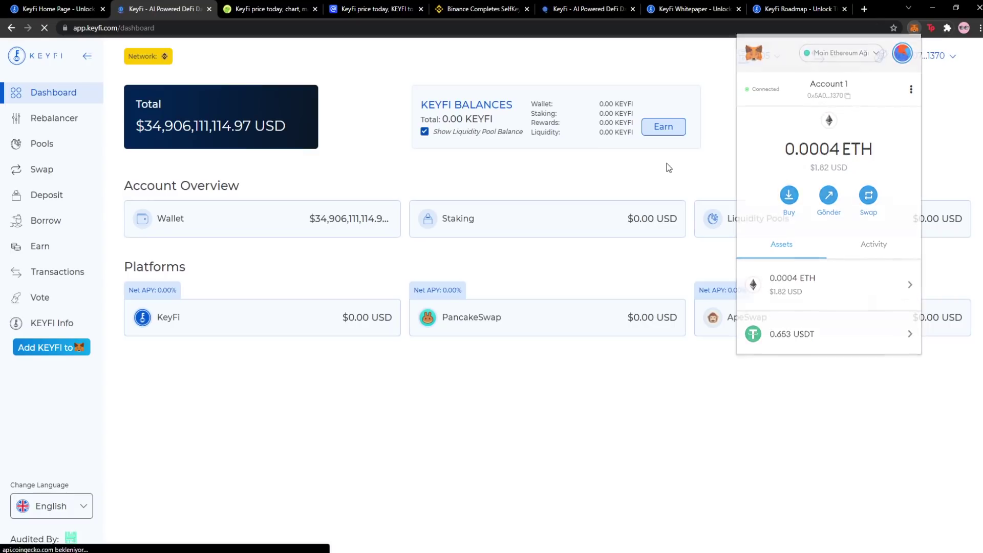
{"action": "left_click", "coordinate": [908, 54]}
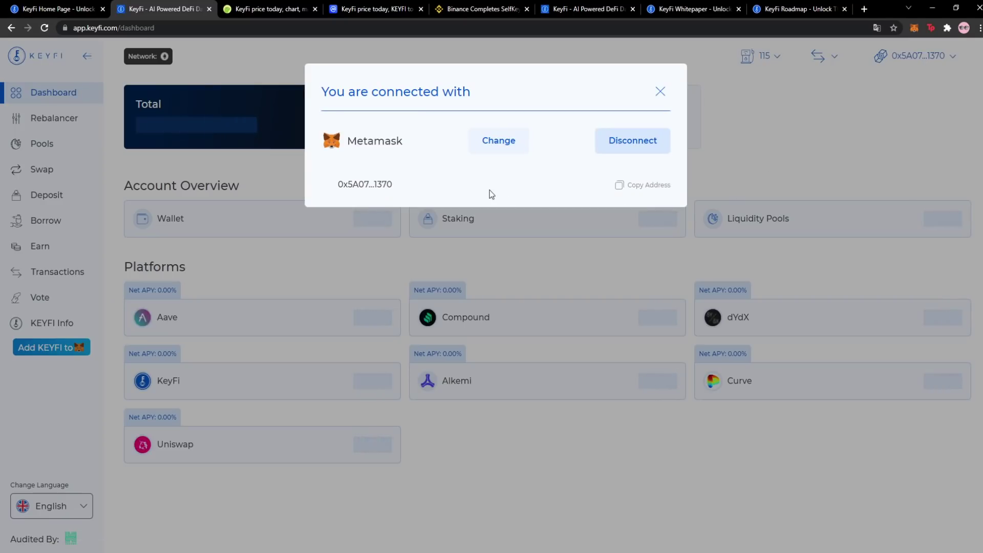
{"action": "left_click", "coordinate": [779, 152]}
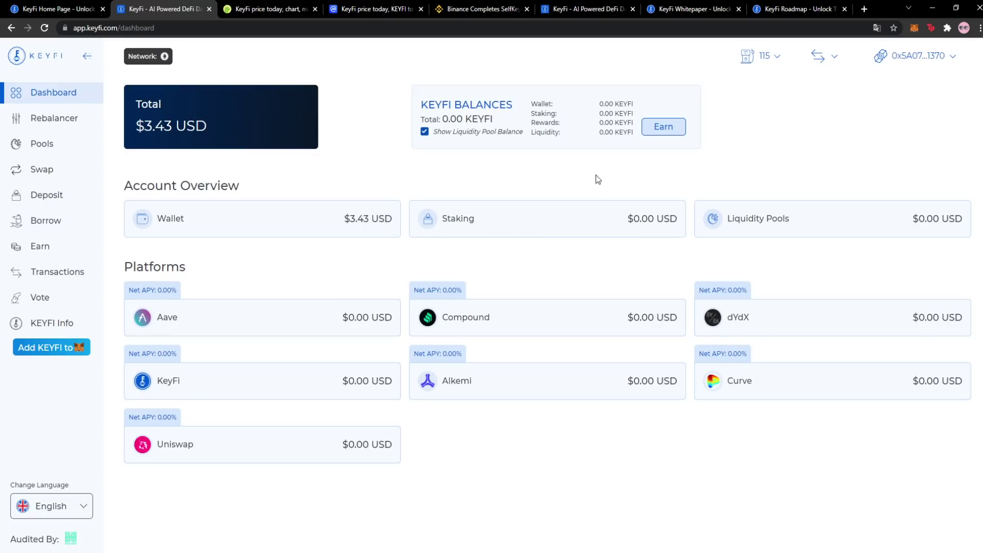
- Choose PancakeSwap as the platform for a token swap and allow KeyFi to switch MetaMask to Smart Chain
{"action": "left_click", "coordinate": [29, 174]}
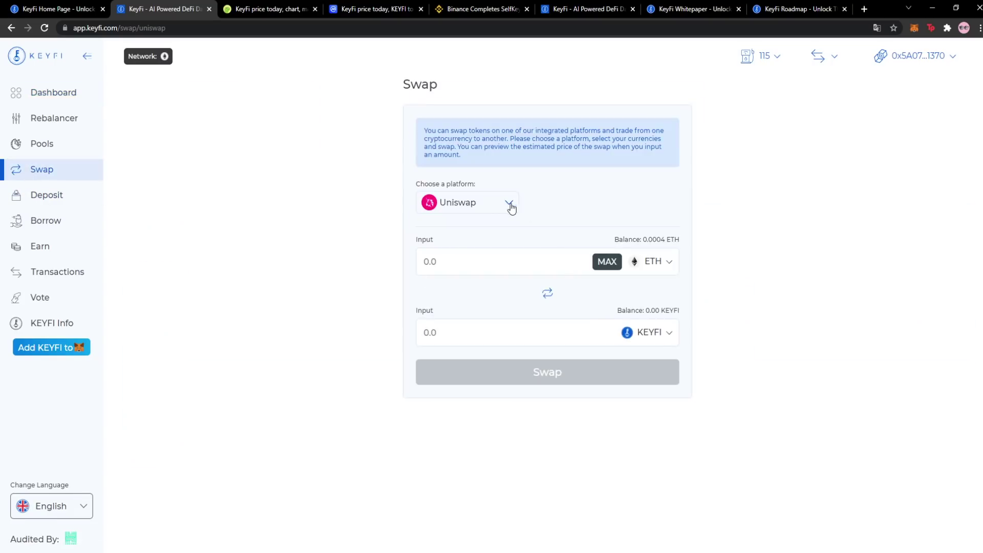
{"action": "left_click", "coordinate": [518, 210]}
{"action": "left_click", "coordinate": [500, 230]}
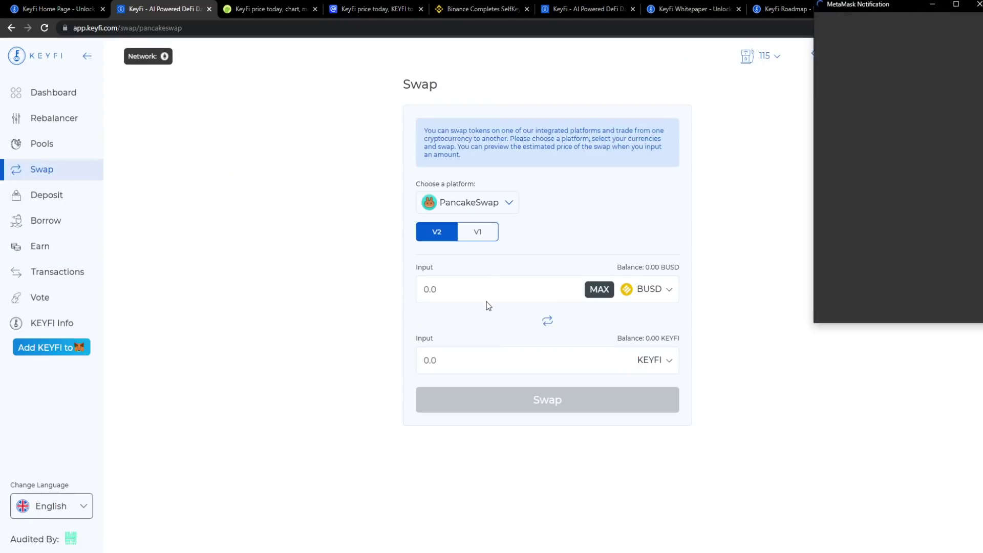
{"action": "left_click_drag", "start_coordinate": [866, 6], "coordinate": [741, 60]}
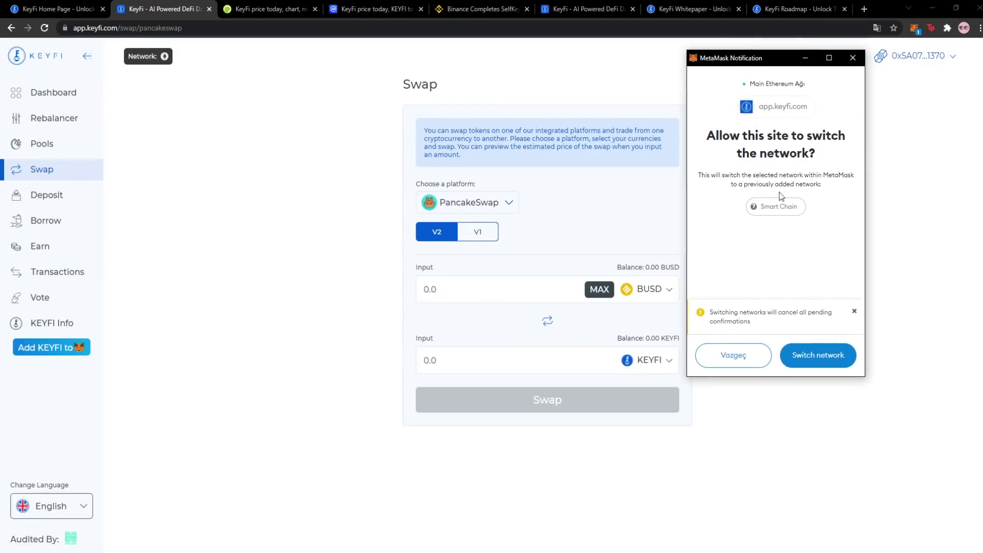
{"action": "left_click", "coordinate": [823, 357]}
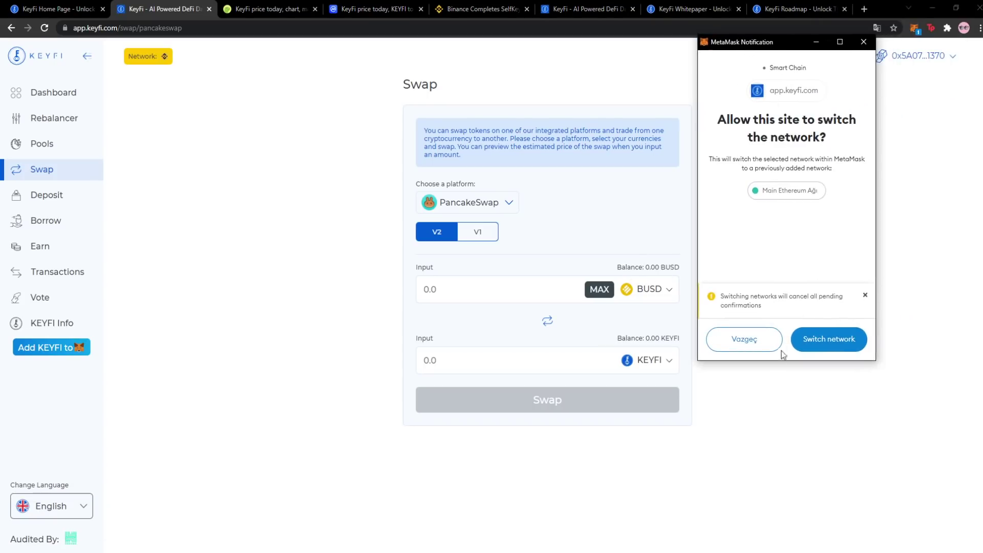
- Approve KeyFi's request to switch MetaMask to the main Ethereum network, and its request to return to Smart Chain
{"action": "left_click", "coordinate": [820, 346]}
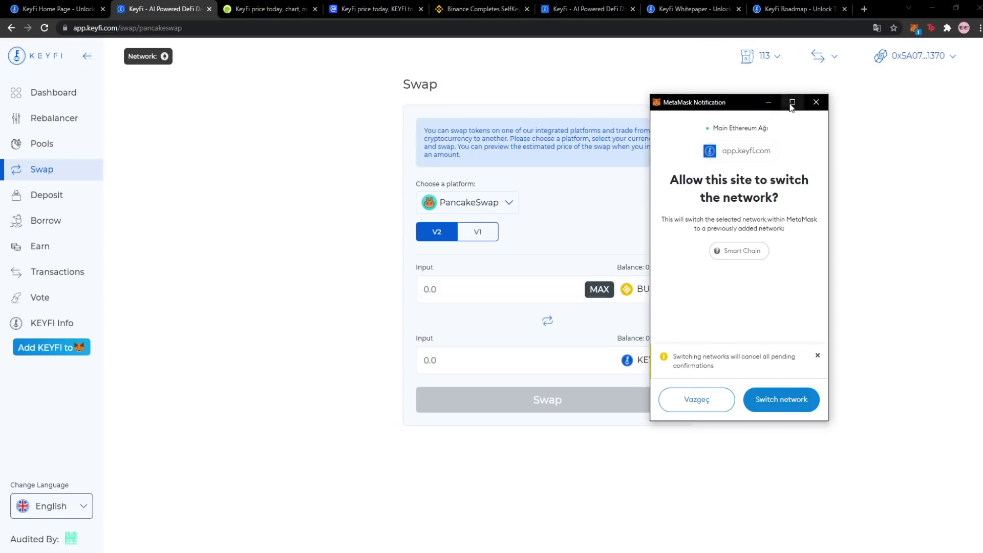
{"action": "left_click", "coordinate": [773, 402]}
{"action": "left_click", "coordinate": [517, 208]}
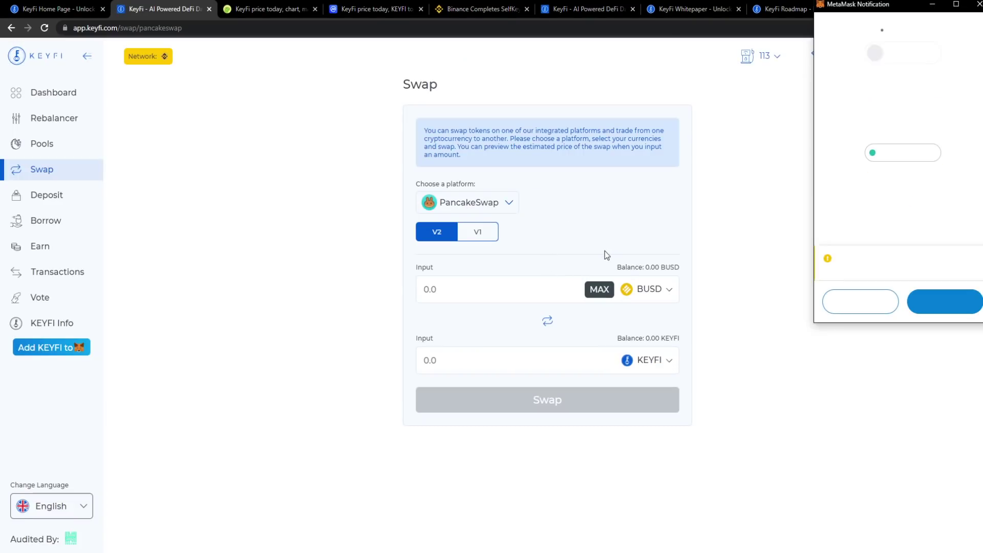
{"action": "left_click", "coordinate": [680, 15]}
{"action": "left_click", "coordinate": [758, 14]}
{"action": "left_click", "coordinate": [159, 14]}
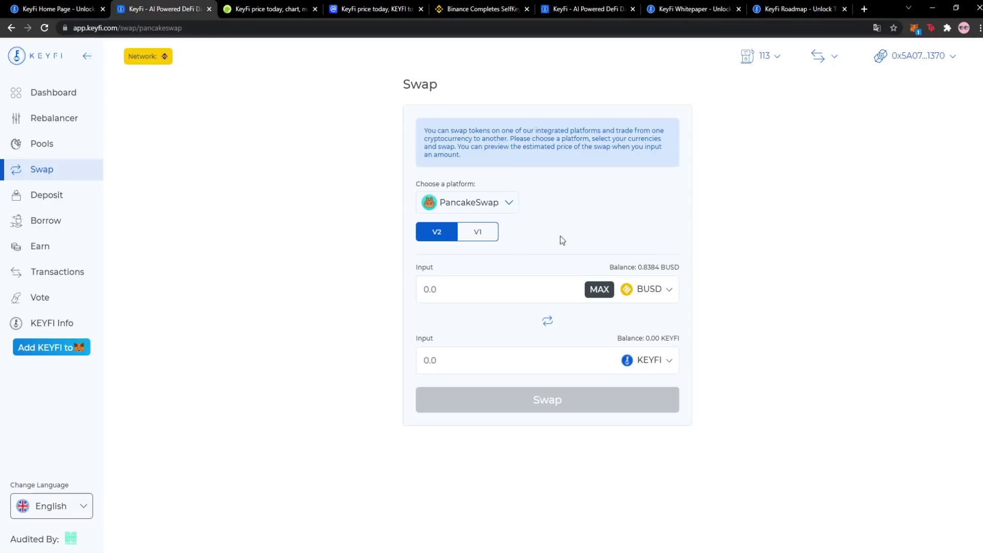
- Check the connected wallet's details and the other wallets offered, keeping the MetaMask connection
{"action": "left_click", "coordinate": [889, 63]}
{"action": "left_click", "coordinate": [496, 146]}
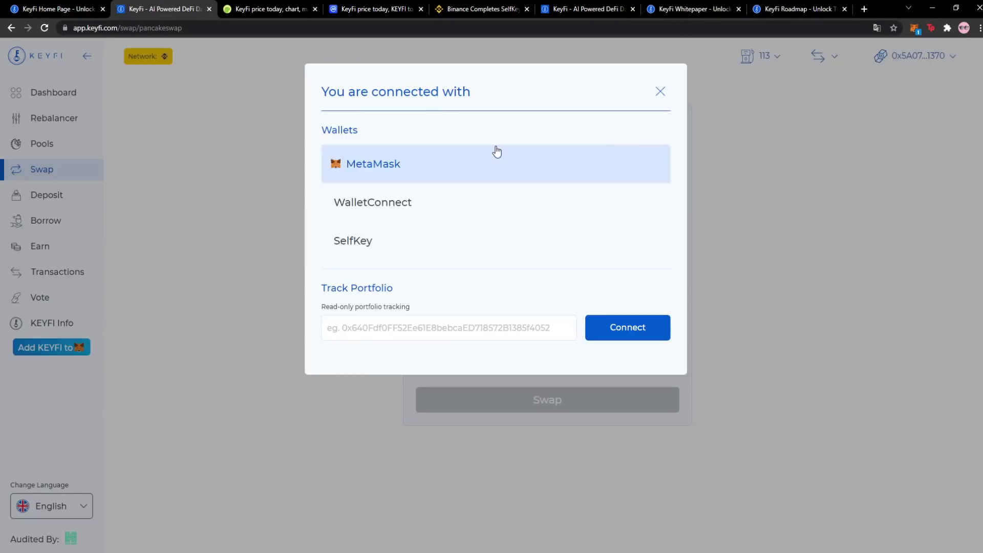
{"action": "left_click", "coordinate": [400, 188]}
{"action": "left_click", "coordinate": [922, 56]}
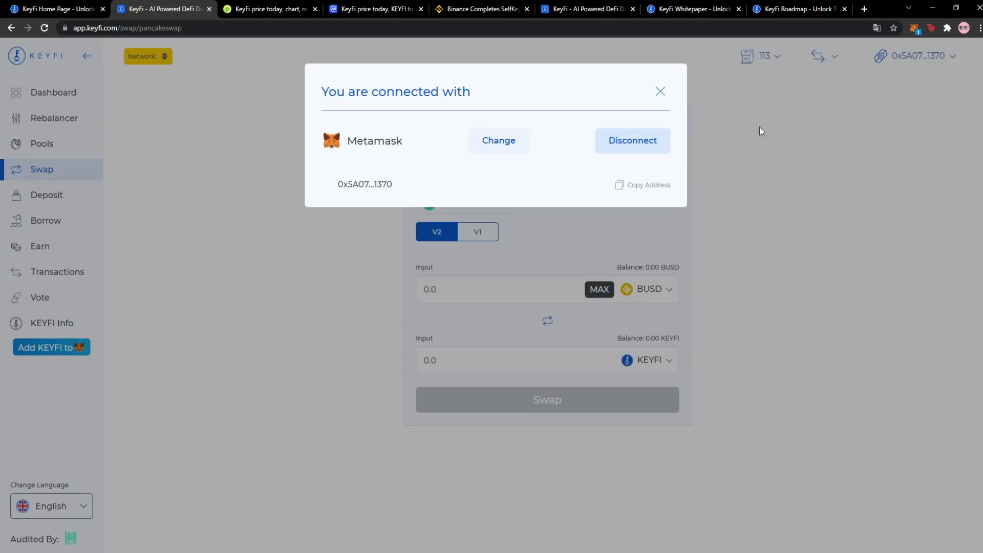
{"action": "left_click", "coordinate": [658, 92]}
- Reject the pending MetaMask request to switch to the main Ethereum network
{"action": "left_click", "coordinate": [912, 28]}
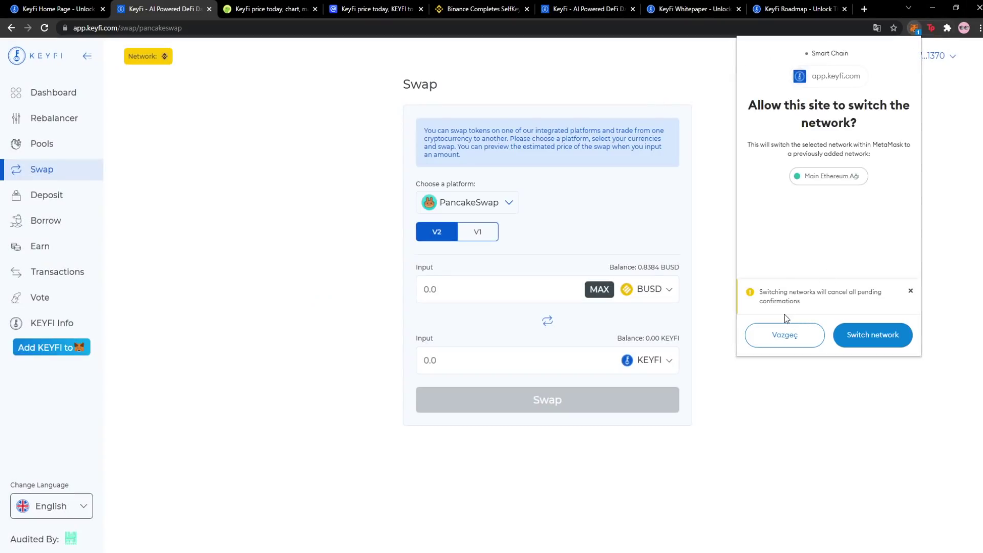
{"action": "left_click", "coordinate": [785, 334]}
{"action": "left_click", "coordinate": [671, 226]}
- Try a swap of 0.1 BNB for KEYFI and toggle PancakeSwap between versions V1 and V2
{"action": "left_click", "coordinate": [649, 289]}
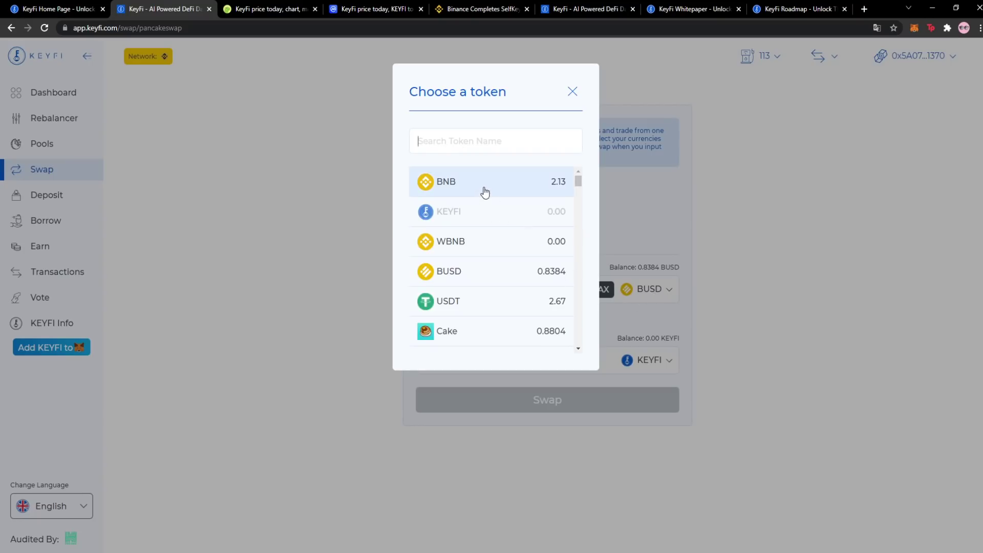
{"action": "left_click", "coordinate": [485, 194]}
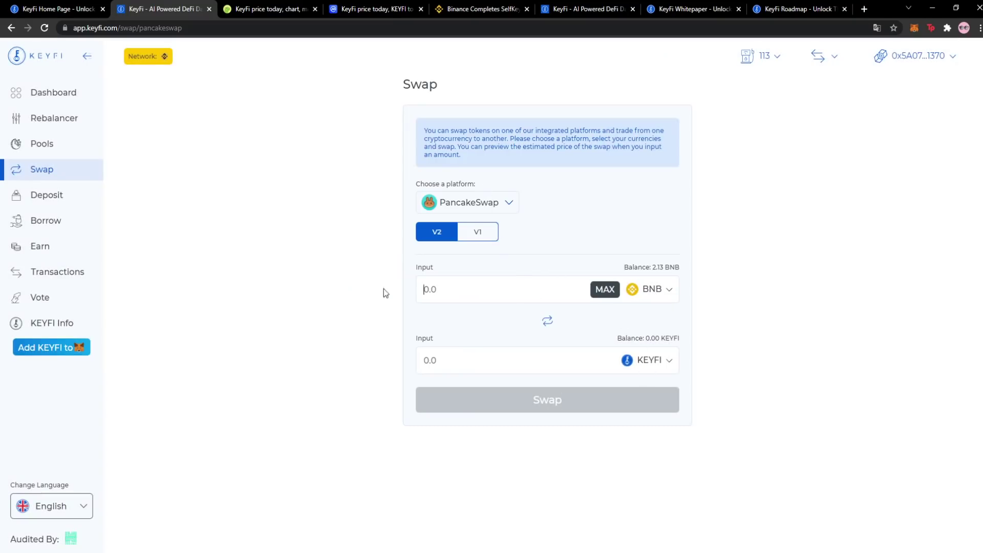
{"action": "type", "text": "0.1"}
{"action": "left_click", "coordinate": [473, 234]}
{"action": "left_click", "coordinate": [444, 238]}
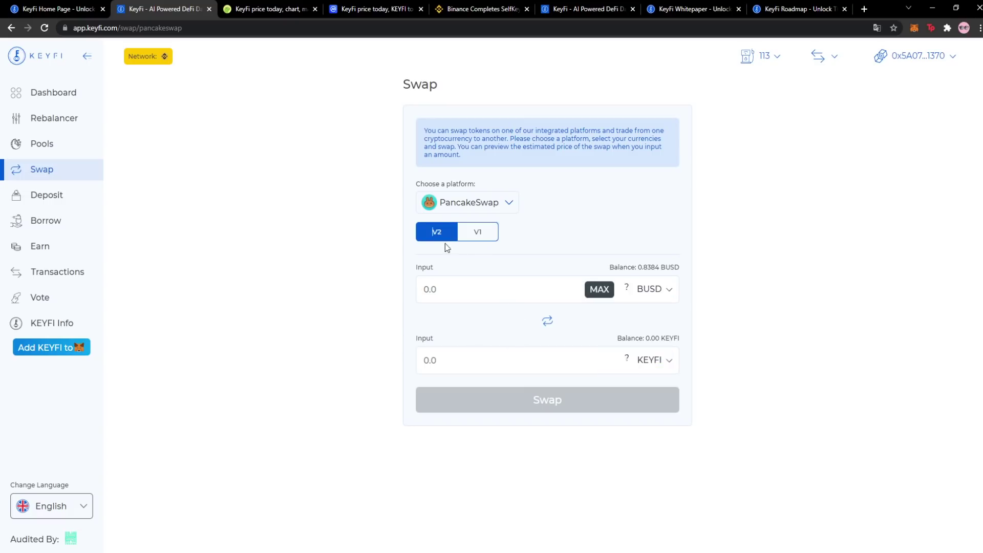
- Set up a PancakeSwap V2 swap of 0.2 BNB for KEYFI
{"action": "left_click", "coordinate": [667, 296]}
{"action": "left_click", "coordinate": [512, 190]}
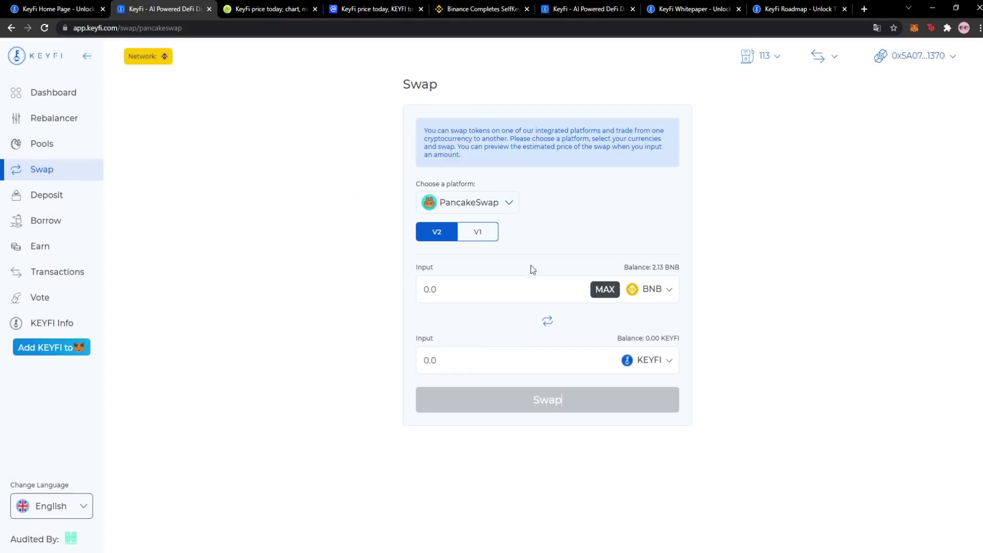
{"action": "type", "text": "0.2"}
{"action": "left_click", "coordinate": [548, 321]}
{"action": "left_click", "coordinate": [547, 321]}
{"action": "double_click", "coordinate": [500, 286]}
{"action": "left_click", "coordinate": [506, 299]}
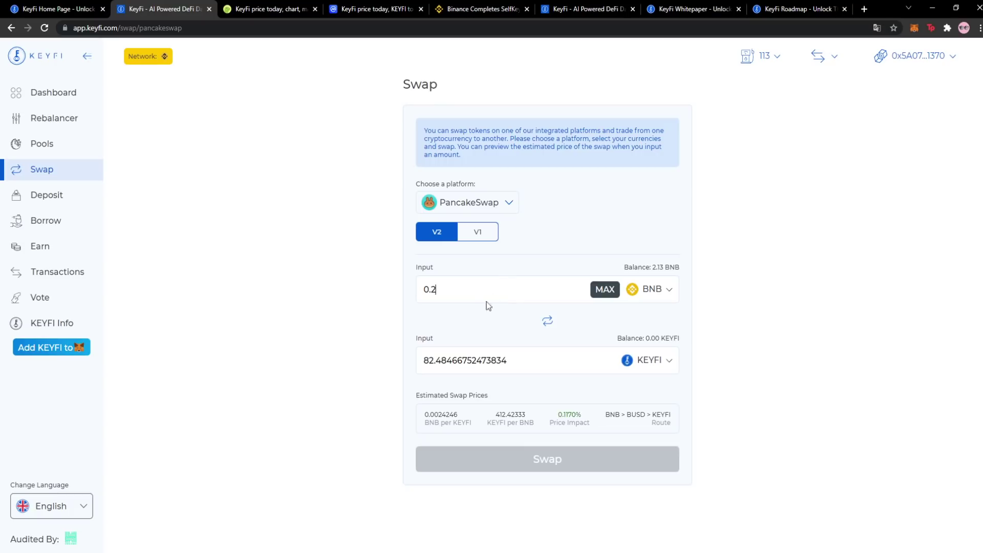
- Examine the estimated swap prices, price impact and route of the BNB to KEYFI swap
{"action": "double_click", "coordinate": [568, 457]}
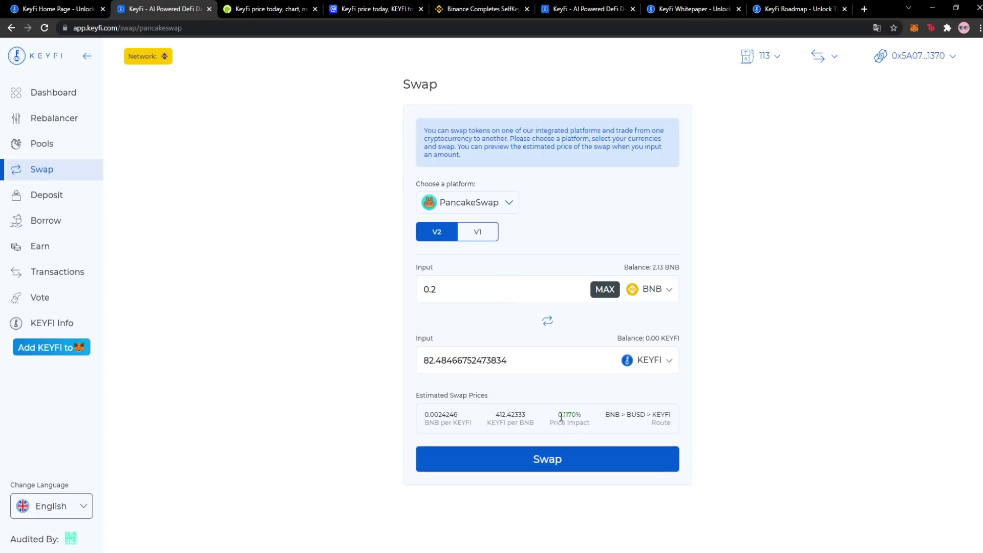
{"action": "left_click_drag", "start_coordinate": [594, 403], "coordinate": [569, 412]}
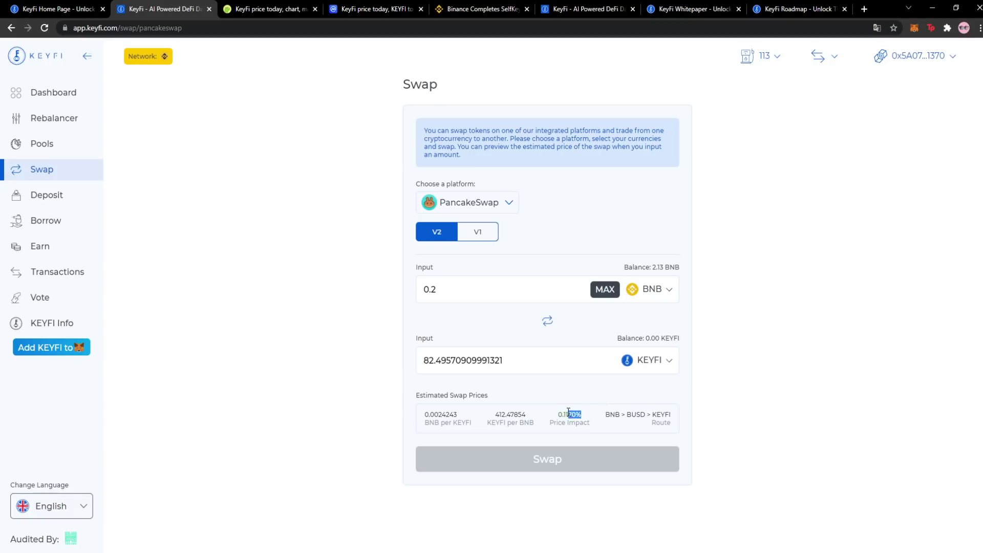
{"action": "left_click_drag", "start_coordinate": [460, 421], "coordinate": [617, 423]}
{"action": "left_click", "coordinate": [535, 360]}
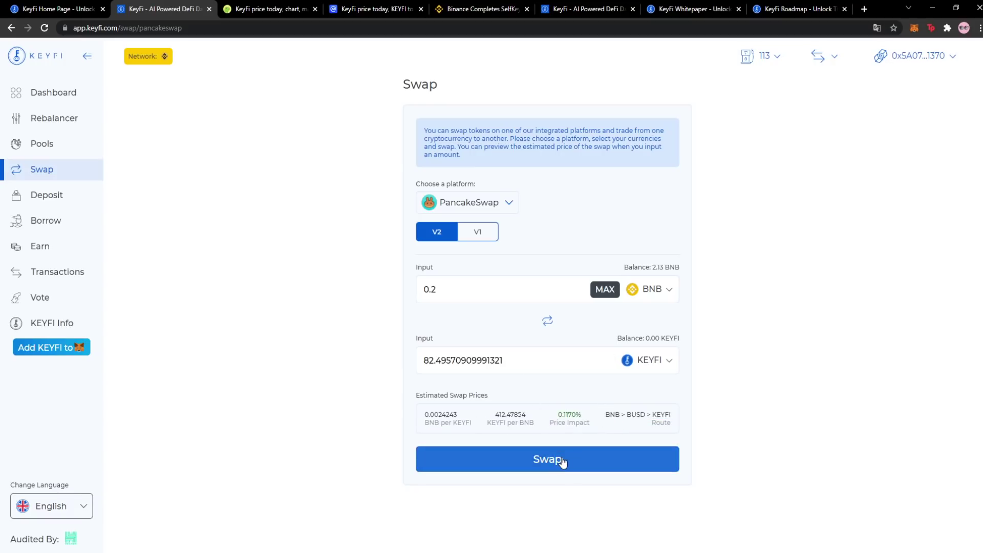
- Submit the swap of 0.2 BNB for KEYFI, review its gas fee and confirm the transaction in MetaMask
{"action": "left_click", "coordinate": [561, 462]}
{"action": "left_click_drag", "start_coordinate": [835, 12], "coordinate": [748, 116]}
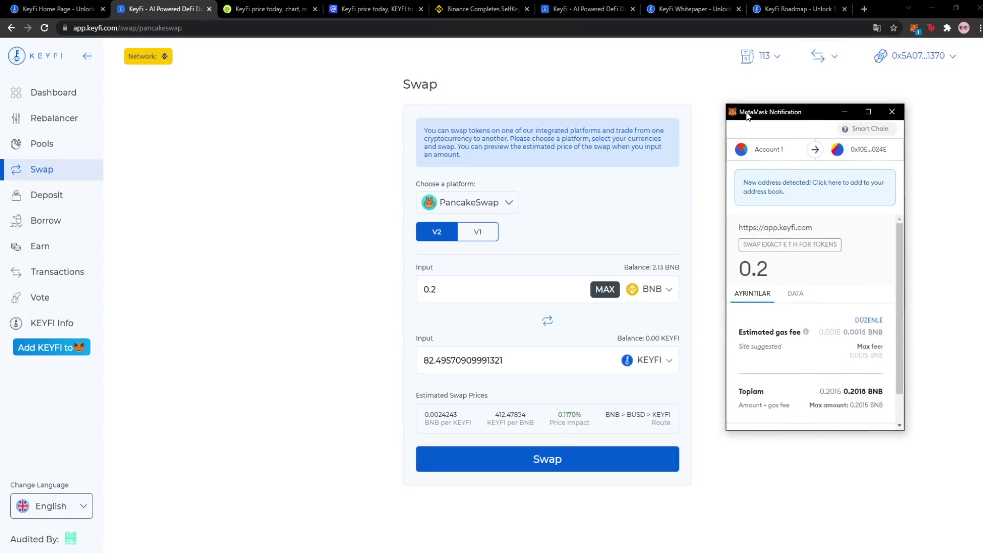
{"action": "scroll", "coordinate": [811, 319], "scroll_direction": "down", "scroll_amount": 2}
{"action": "scroll", "coordinate": [746, 263], "scroll_direction": "up", "scroll_amount": 1}
{"action": "scroll", "coordinate": [820, 358], "scroll_direction": "down", "scroll_amount": 1}
{"action": "left_click", "coordinate": [859, 417]}
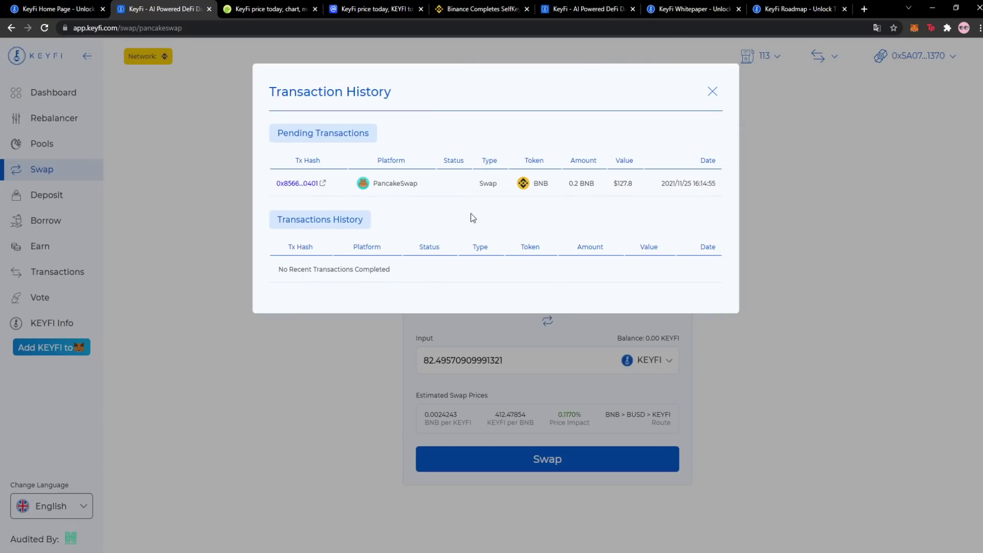
- Open the pending swap's transaction on Etherscan, reload it, and close KeyFi's transaction history
{"action": "left_click", "coordinate": [307, 184]}
{"action": "left_click", "coordinate": [144, 8]}
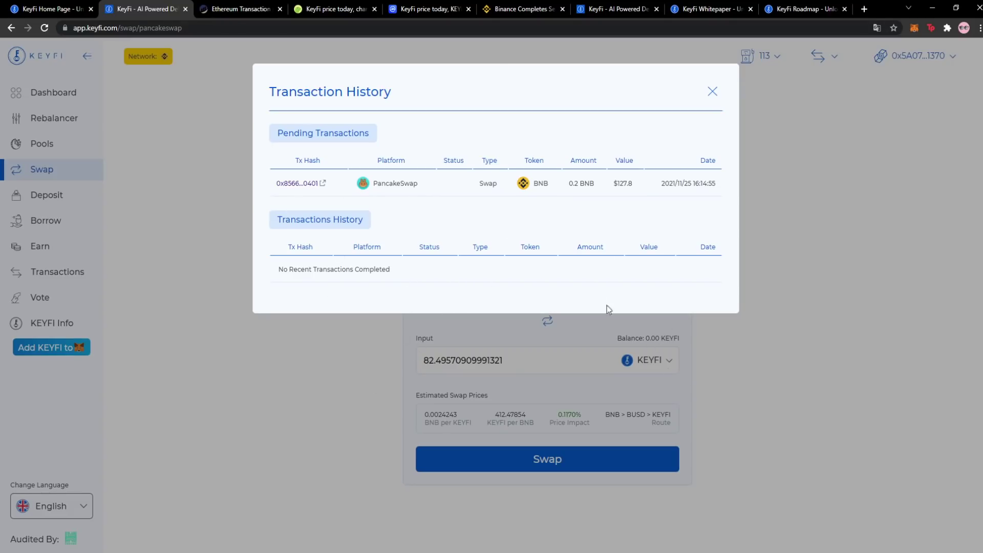
{"action": "key", "text": "ctrl+Tab"}
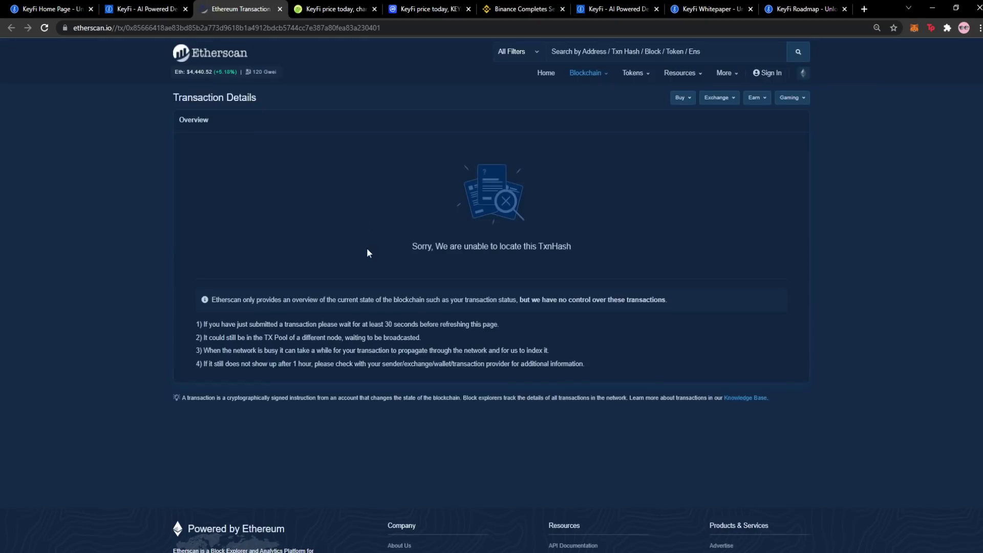
{"action": "left_click", "coordinate": [44, 27]}
{"action": "left_click", "coordinate": [146, 9]}
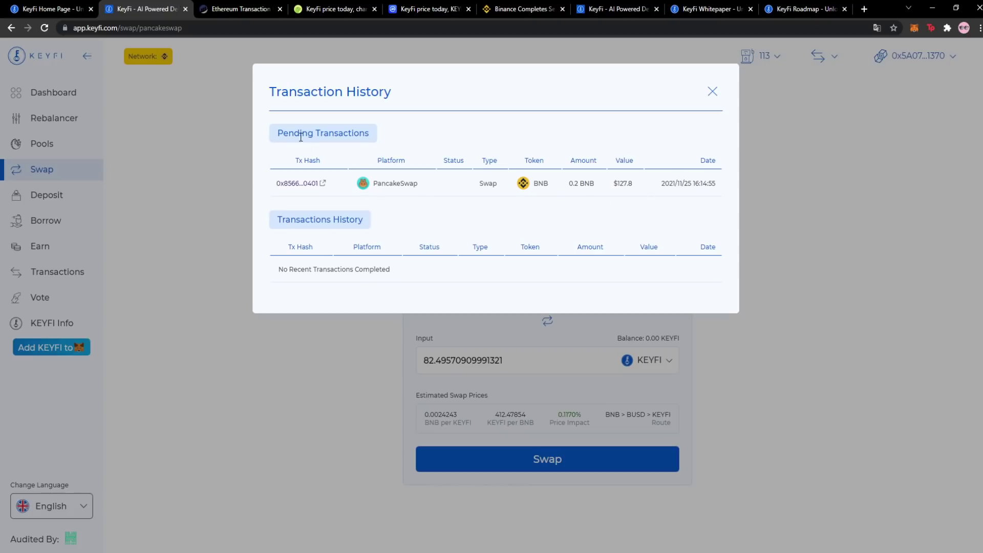
{"action": "left_click", "coordinate": [712, 91]}
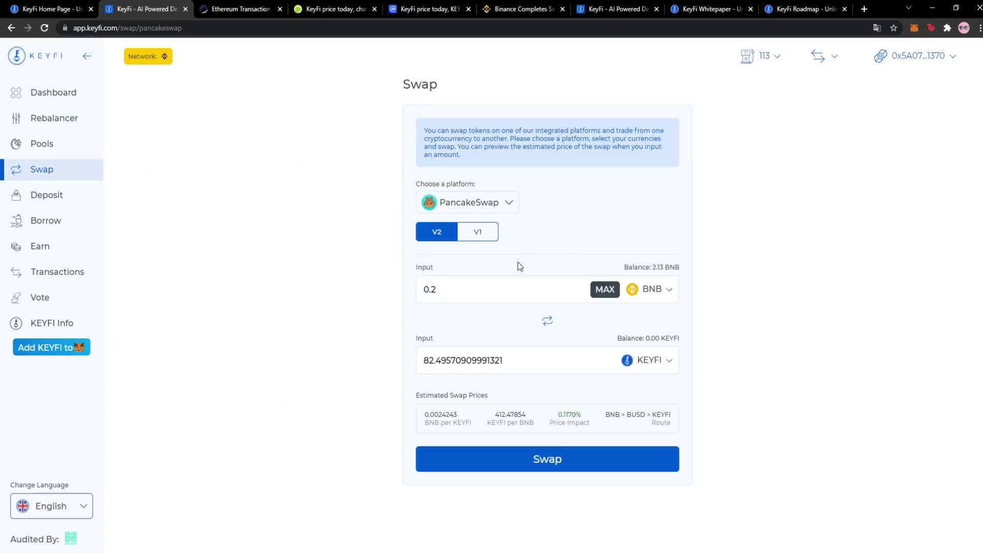
- Examine the add-liquidity form and the own-liquidity overview for ApeSwap on the KeyFi Pools page
{"action": "left_click", "coordinate": [67, 145]}
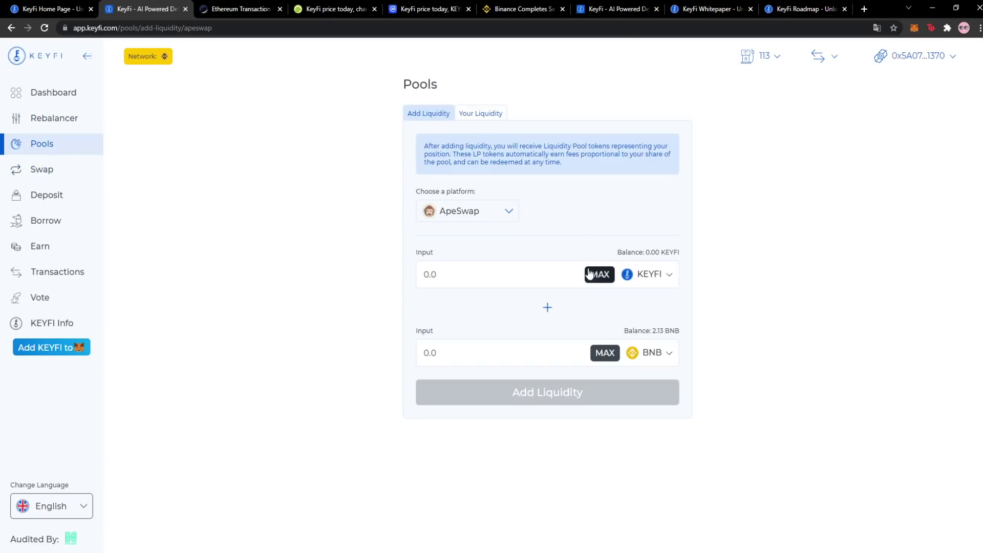
{"action": "left_click", "coordinate": [469, 113]}
{"action": "triple_click", "coordinate": [499, 271]}
{"action": "left_click", "coordinate": [477, 262]}
{"action": "left_click", "coordinate": [447, 148]}
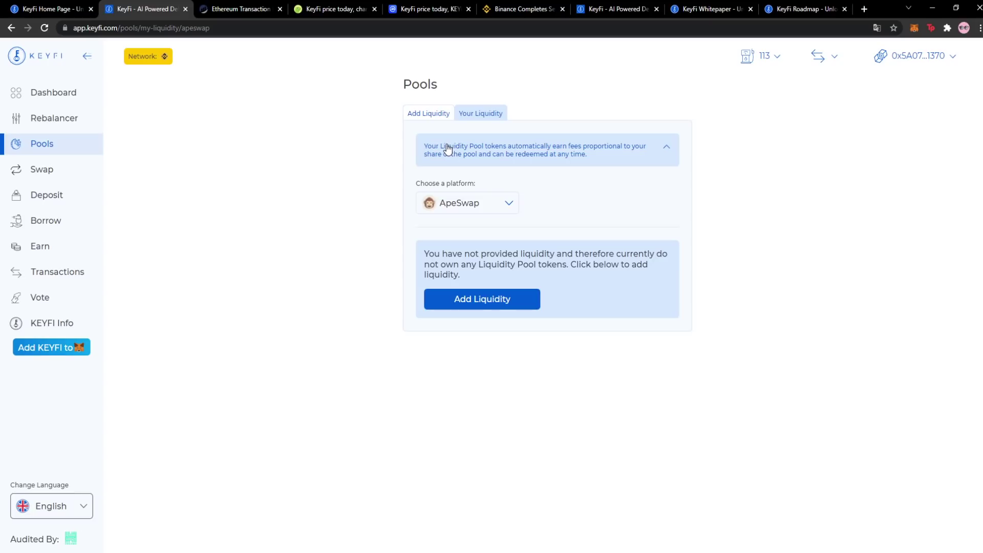
{"action": "left_click", "coordinate": [436, 114]}
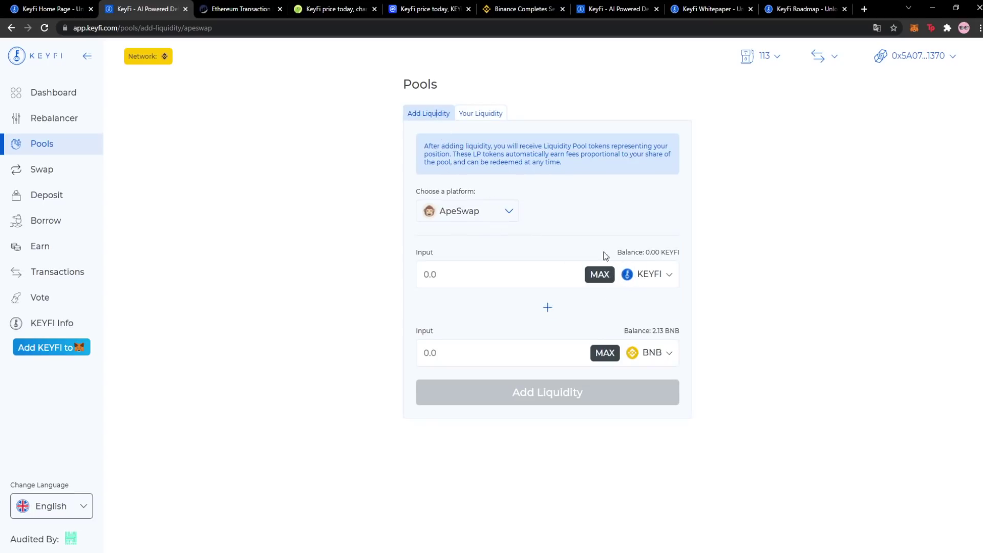
{"action": "left_click_drag", "start_coordinate": [606, 254], "coordinate": [680, 256]}
- Look up the swap's transaction hash on BscScan instead of Etherscan and check the transaction's status and value
{"action": "left_click", "coordinate": [255, 7]}
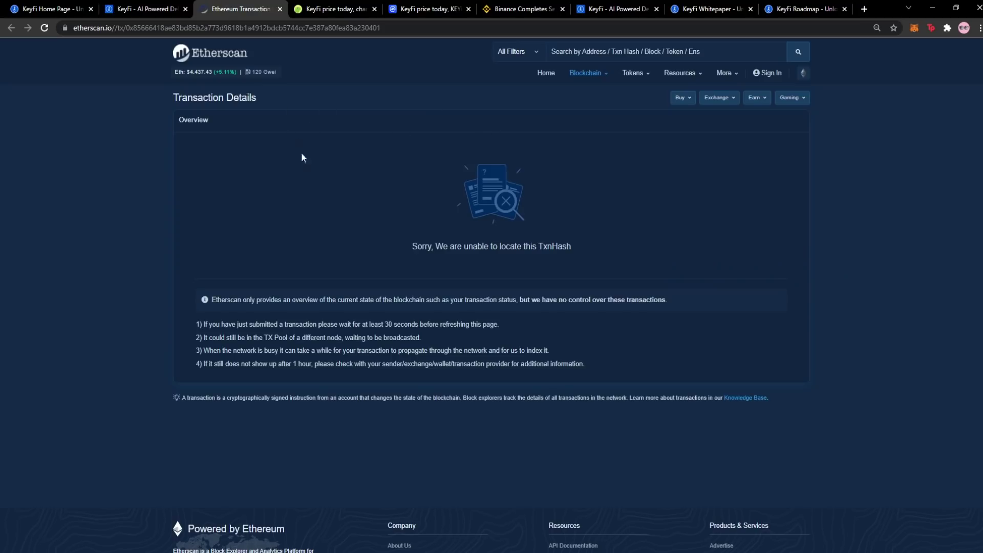
{"action": "left_click", "coordinate": [130, 10]}
{"action": "left_click", "coordinate": [236, 9]}
{"action": "left_click", "coordinate": [245, 32]}
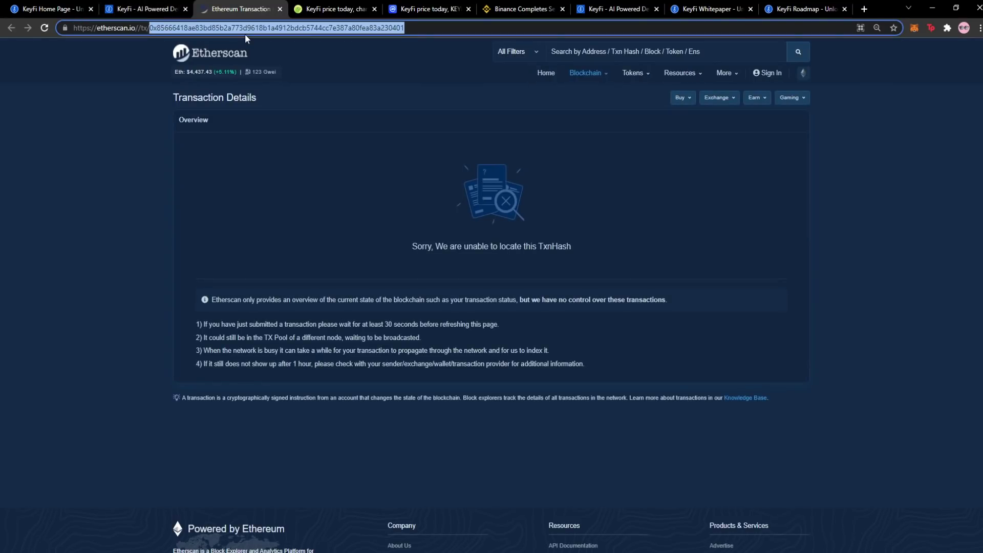
{"action": "type", "text": "bsc"}
{"action": "left_click", "coordinate": [238, 48]}
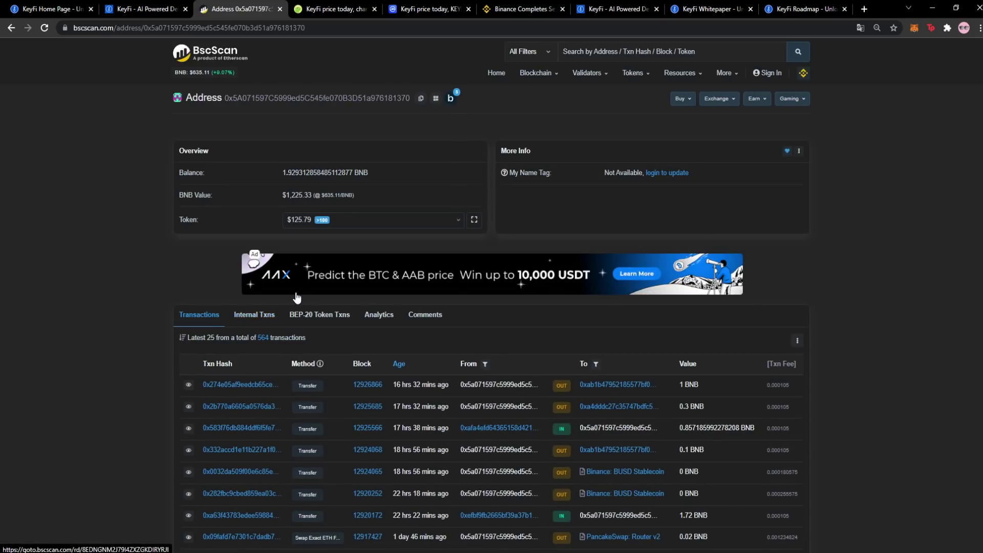
{"action": "left_click", "coordinate": [246, 384]}
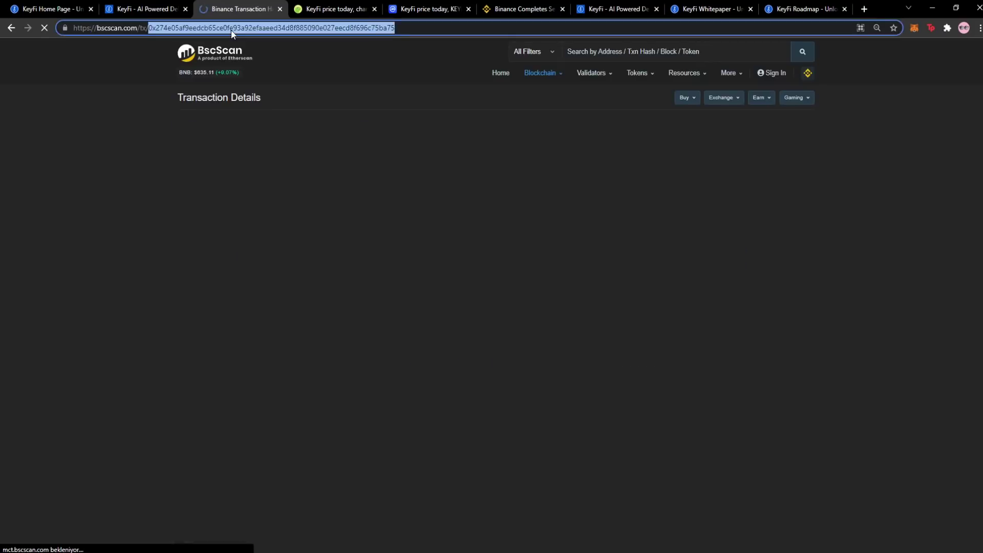
{"action": "left_click_drag", "start_coordinate": [404, 296], "coordinate": [340, 286]}
{"action": "left_click", "coordinate": [475, 287]}
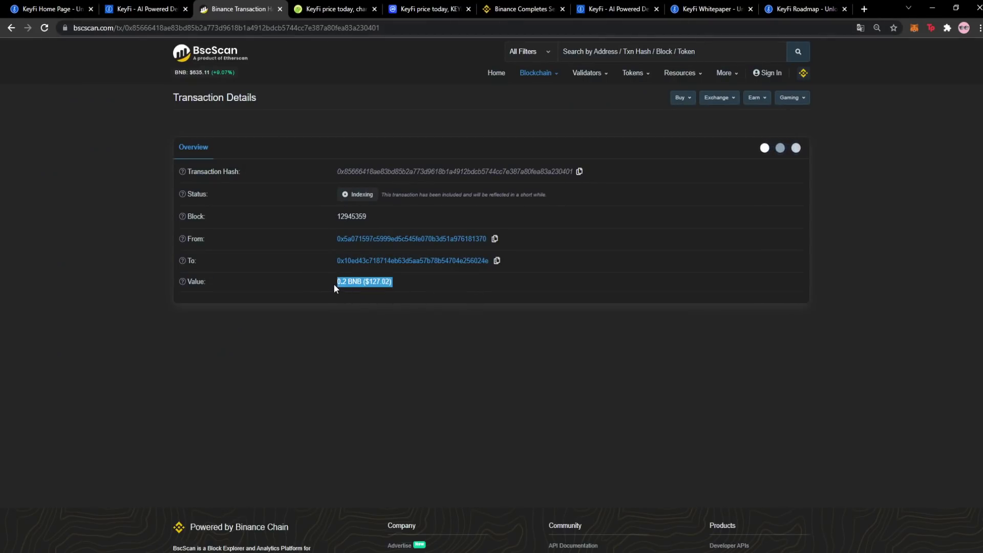
{"action": "left_click", "coordinate": [333, 283]}
- Go past the KEYFI price pages to Binance's SelfKey and KeyFi airdrop announcement and skim it
{"action": "key", "text": "ctrl+Tab"}
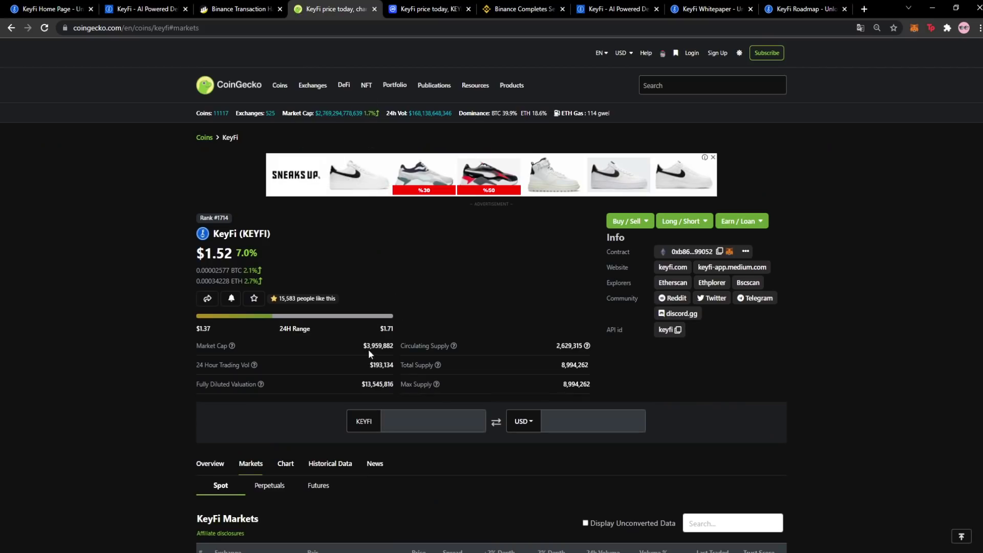
{"action": "key", "text": "ctrl+Tab"}
{"action": "key", "text": "ctrl+Tab"}
{"action": "scroll", "coordinate": [538, 307], "scroll_direction": "down", "scroll_amount": 10}
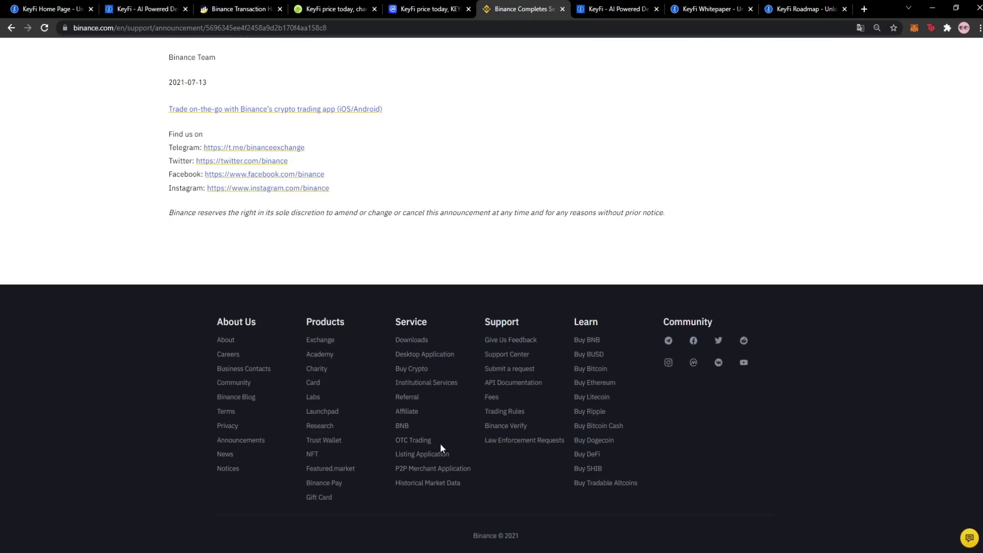
{"action": "scroll", "coordinate": [447, 287], "scroll_direction": "up", "scroll_amount": 9}
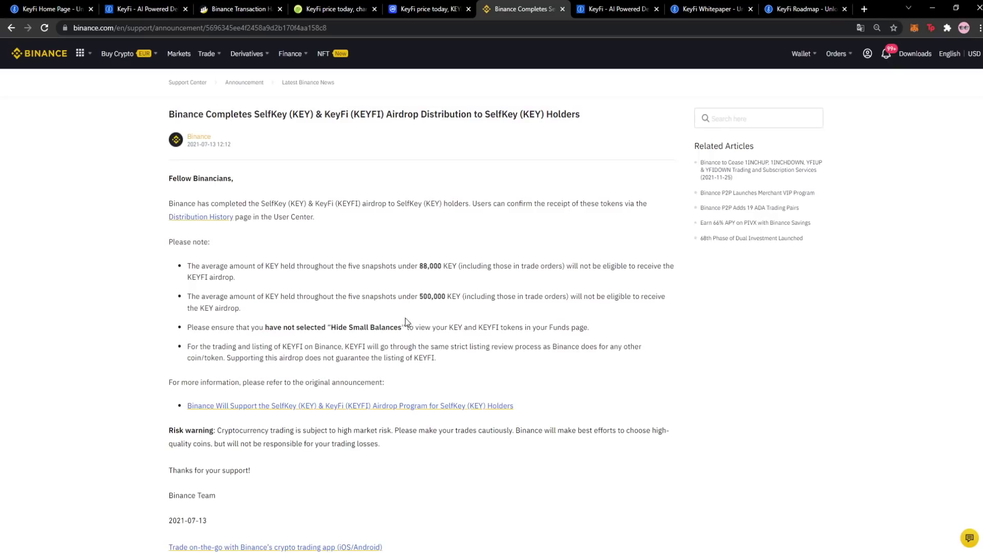
- Read the headline of Binance's airdrop announcement, and look through the KEYFI spot markets listed on CoinGecko
{"action": "left_click_drag", "start_coordinate": [323, 115], "coordinate": [527, 114]}
{"action": "triple_click", "coordinate": [532, 115]}
{"action": "left_click", "coordinate": [533, 125]}
{"action": "key", "text": "ctrl+4"}
{"action": "scroll", "coordinate": [402, 258], "scroll_direction": "down", "scroll_amount": 2}
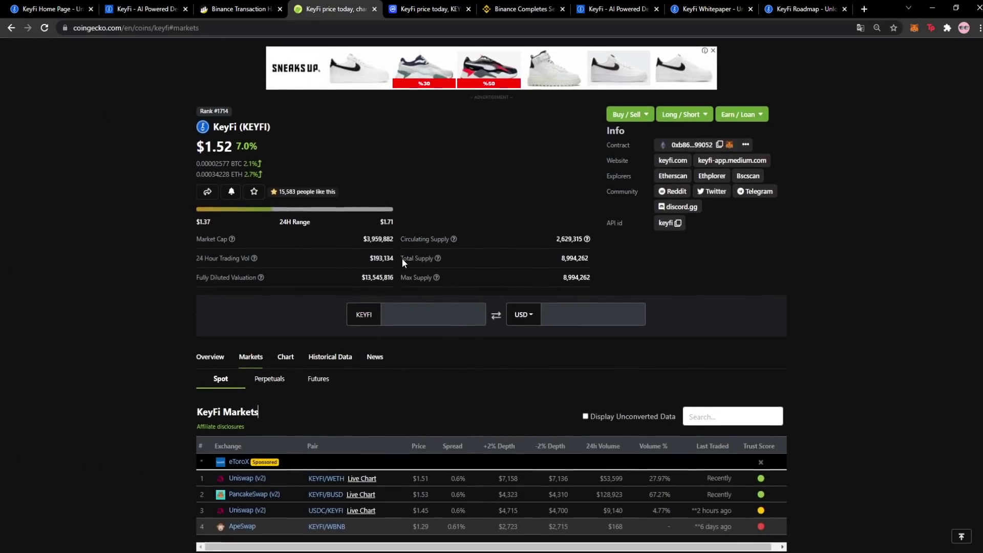
{"action": "left_click", "coordinate": [207, 357]}
{"action": "left_click", "coordinate": [251, 356]}
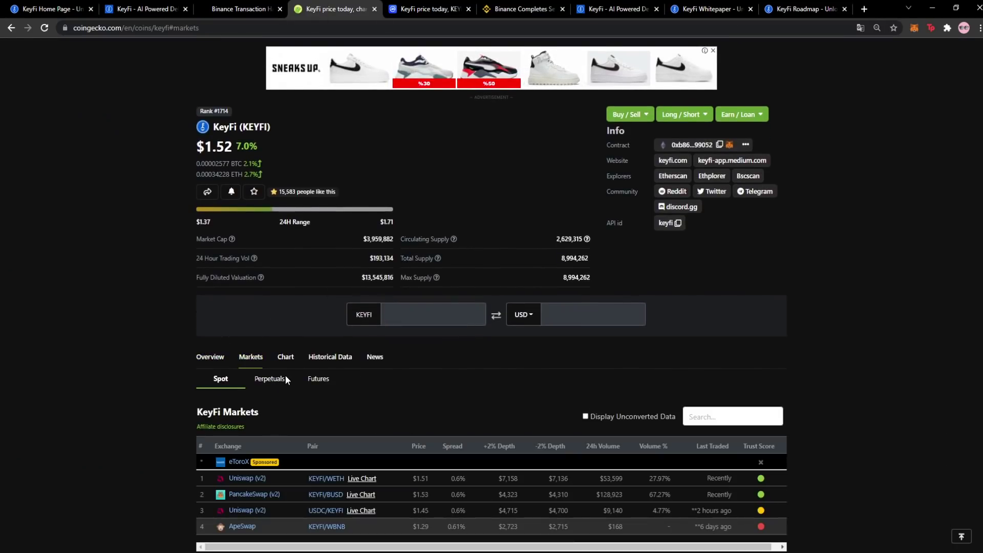
{"action": "scroll", "coordinate": [284, 378], "scroll_direction": "down", "scroll_amount": 3}
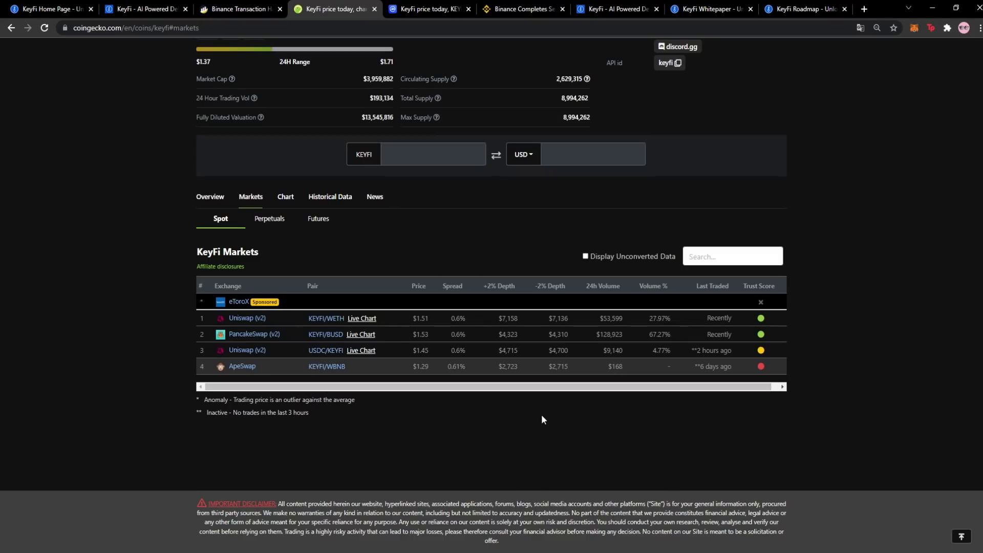
- Examine KEYFI's price chart and market statistics in the CoinGecko overview
{"action": "scroll", "coordinate": [529, 405], "scroll_direction": "up", "scroll_amount": 1}
{"action": "left_click", "coordinate": [208, 247]}
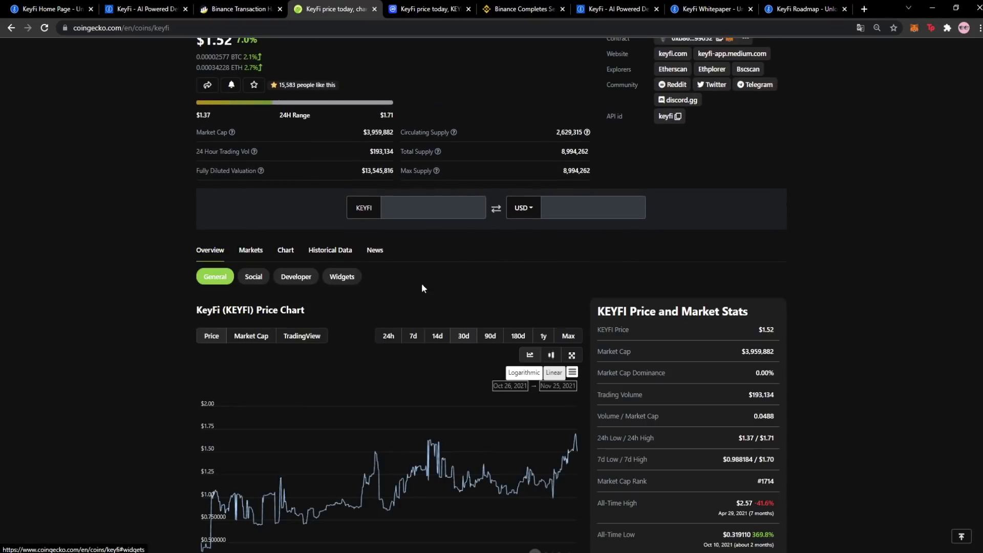
{"action": "scroll", "coordinate": [460, 307], "scroll_direction": "down", "scroll_amount": 2}
{"action": "scroll", "coordinate": [537, 338], "scroll_direction": "down", "scroll_amount": 2}
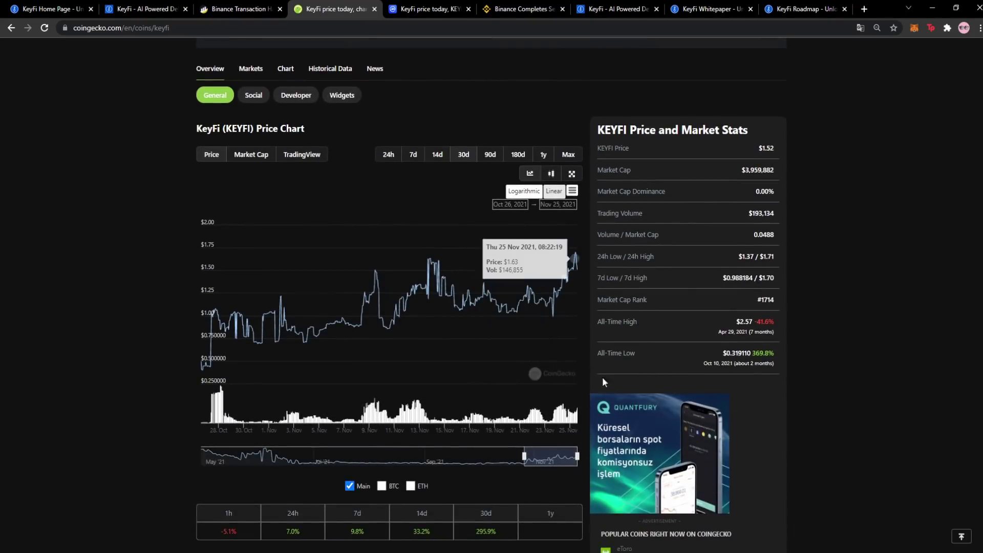
{"action": "scroll", "coordinate": [458, 256], "scroll_direction": "up", "scroll_amount": 4}
- Return to KeyFi's ApeSwap pool form, enter the maximum 82.51 KEYFI paired with about 0.2 BNB, and submit the liquidity
{"action": "key", "text": "ctrl+shift+Tab"}
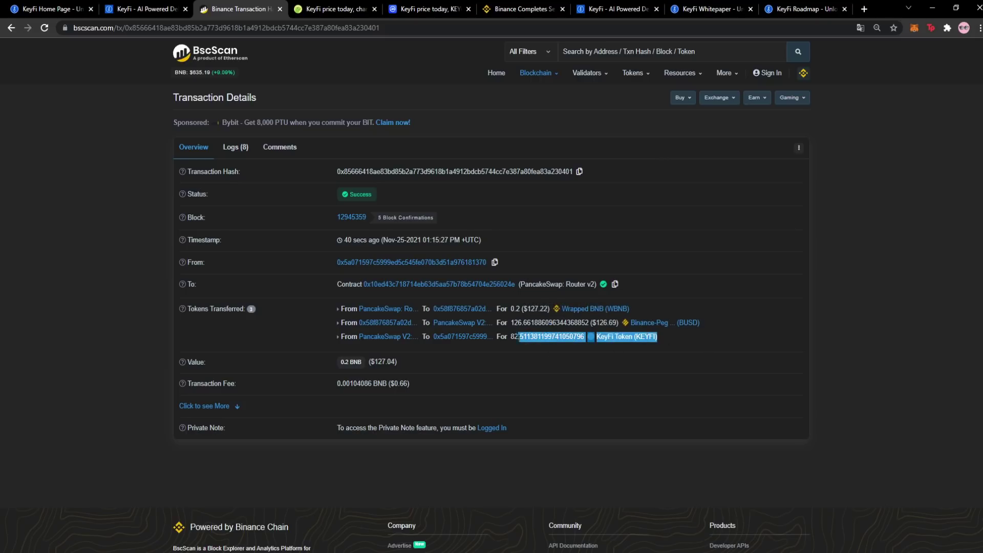
{"action": "left_click", "coordinate": [169, 5]}
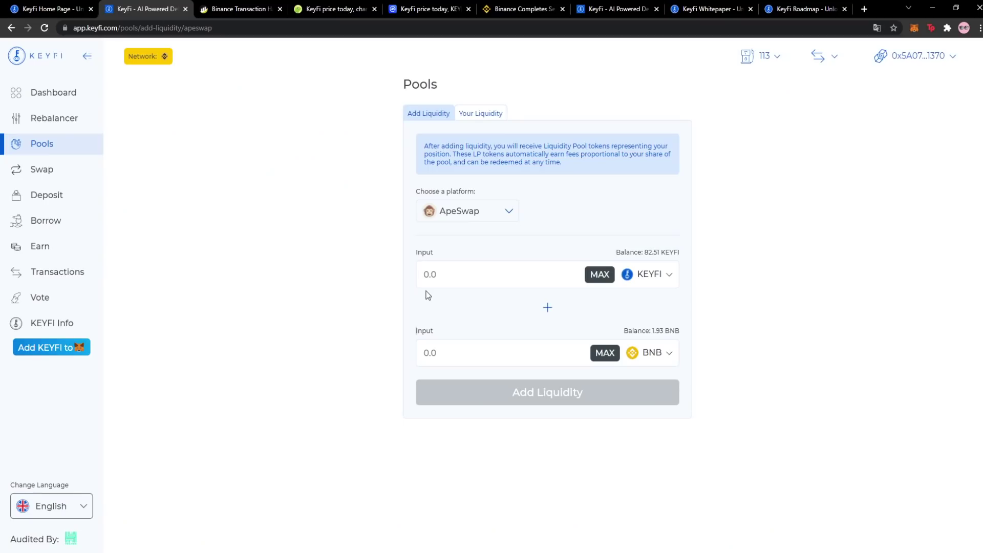
{"action": "left_click", "coordinate": [599, 275]}
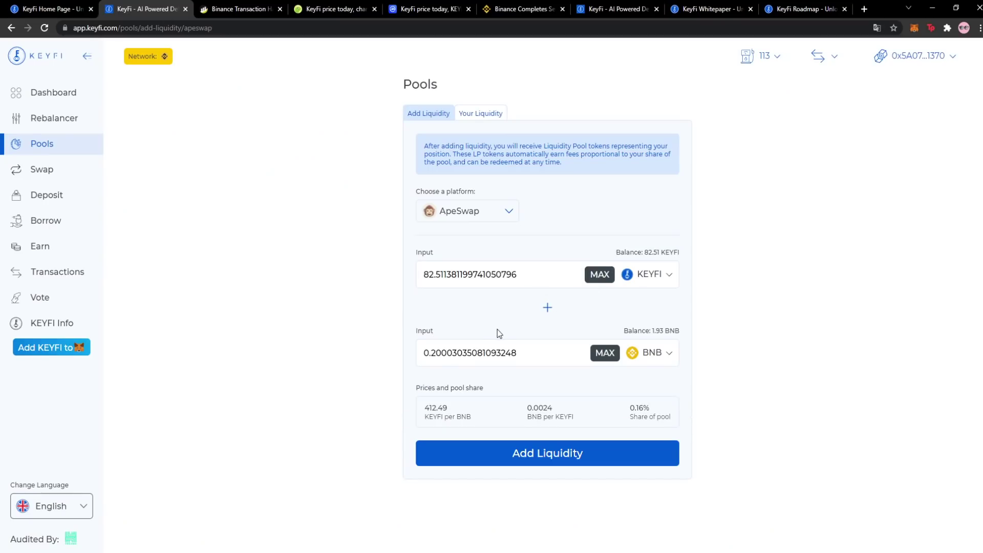
{"action": "left_click_drag", "start_coordinate": [542, 275], "coordinate": [413, 281]}
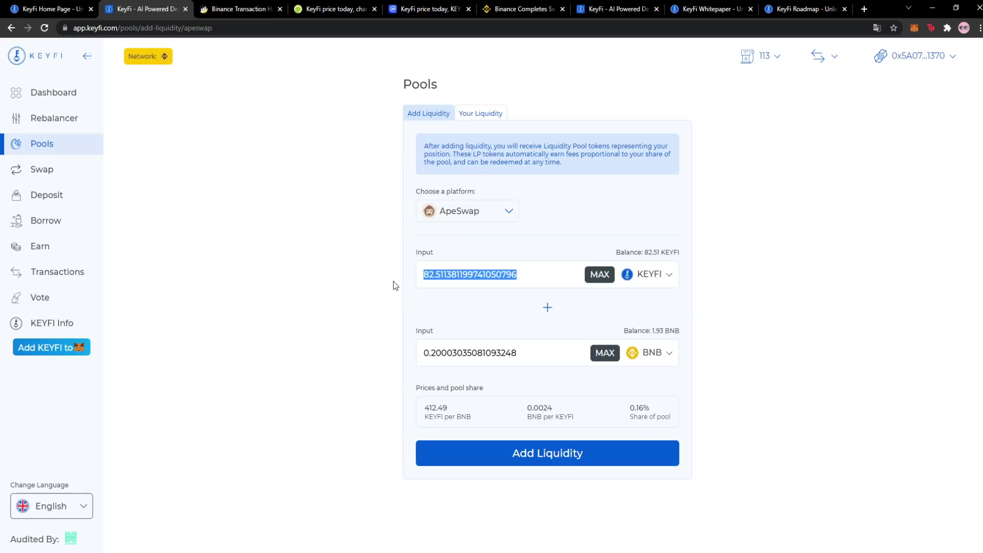
{"action": "left_click_drag", "start_coordinate": [516, 275], "coordinate": [417, 272]}
{"action": "left_click", "coordinate": [414, 331]}
{"action": "left_click", "coordinate": [598, 456]}
- Approve KeyFi's permission request to access the KEYFI tokens in MetaMask, and close the transaction history
{"action": "left_click_drag", "start_coordinate": [801, 105], "coordinate": [739, 135]}
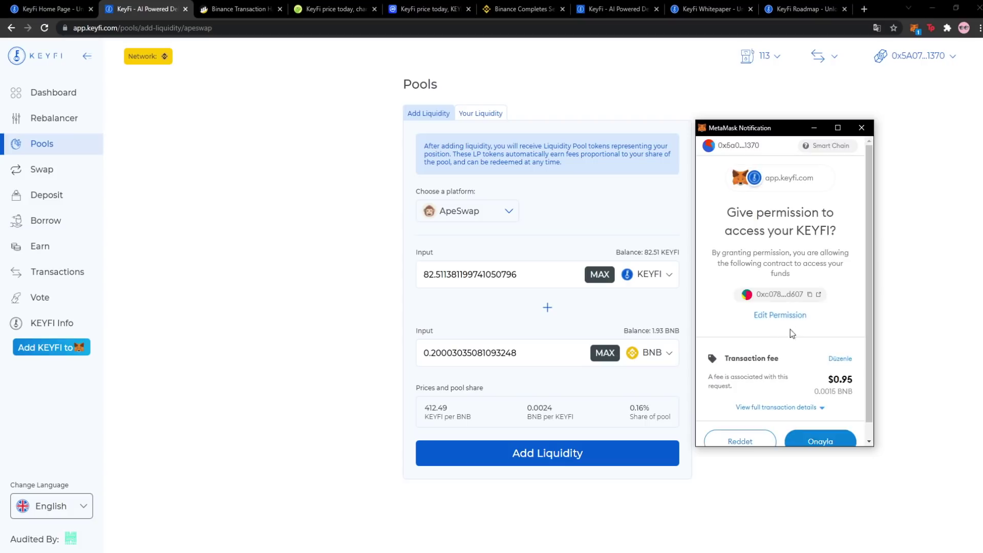
{"action": "scroll", "coordinate": [770, 340], "scroll_direction": "down", "scroll_amount": 1}
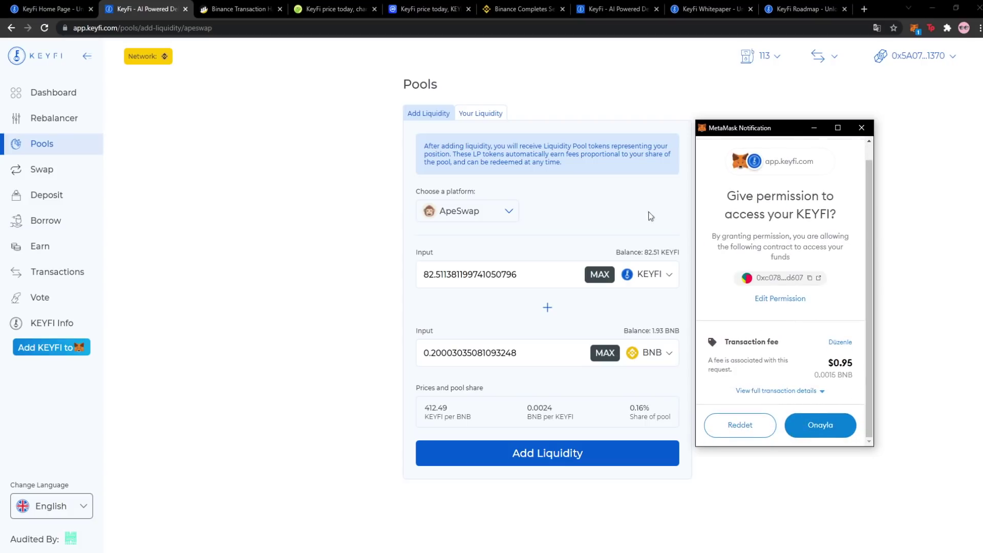
{"action": "left_click", "coordinate": [821, 426]}
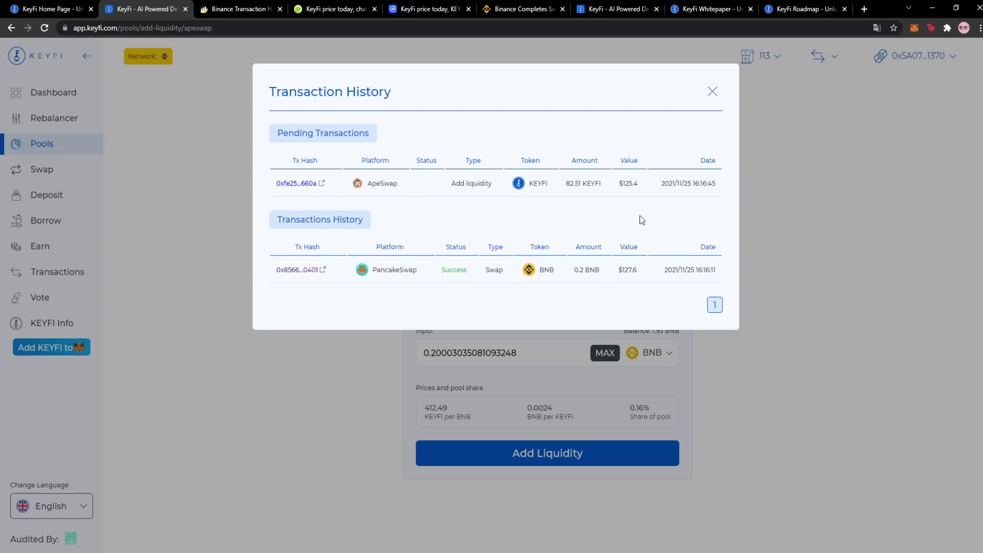
{"action": "left_click", "coordinate": [711, 92]}
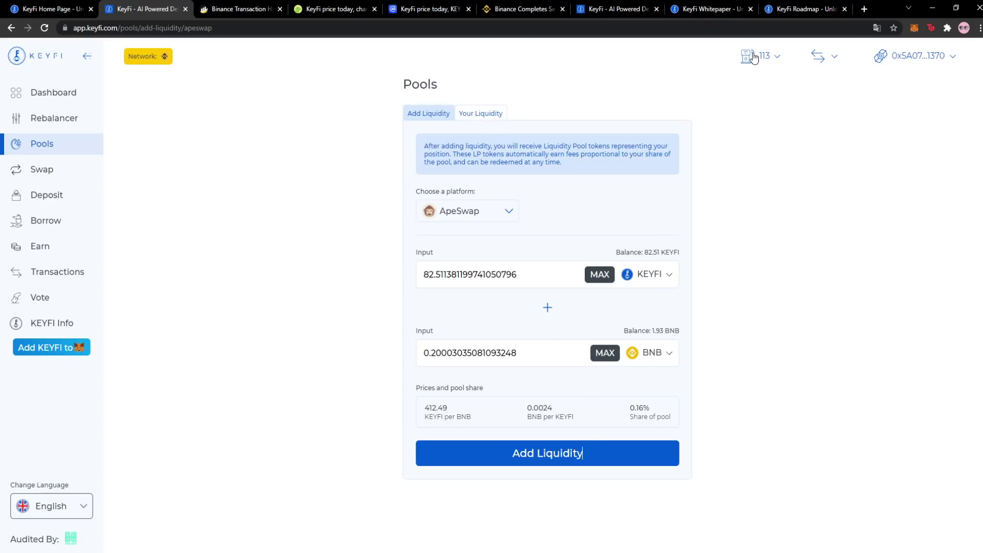
- Check the gas price options and the pending add-liquidity entry in KeyFi's transaction history
{"action": "left_click", "coordinate": [779, 60]}
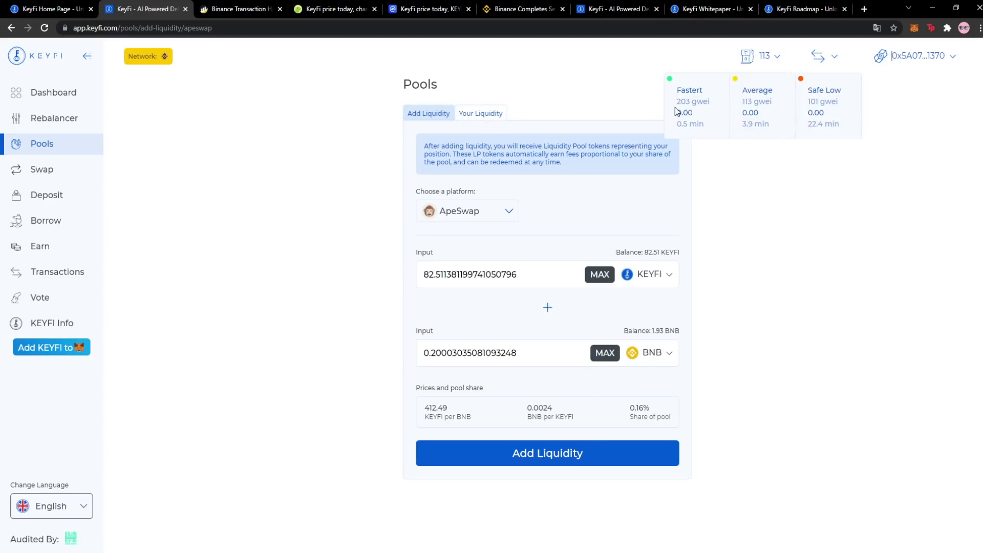
{"action": "left_click", "coordinate": [836, 58]}
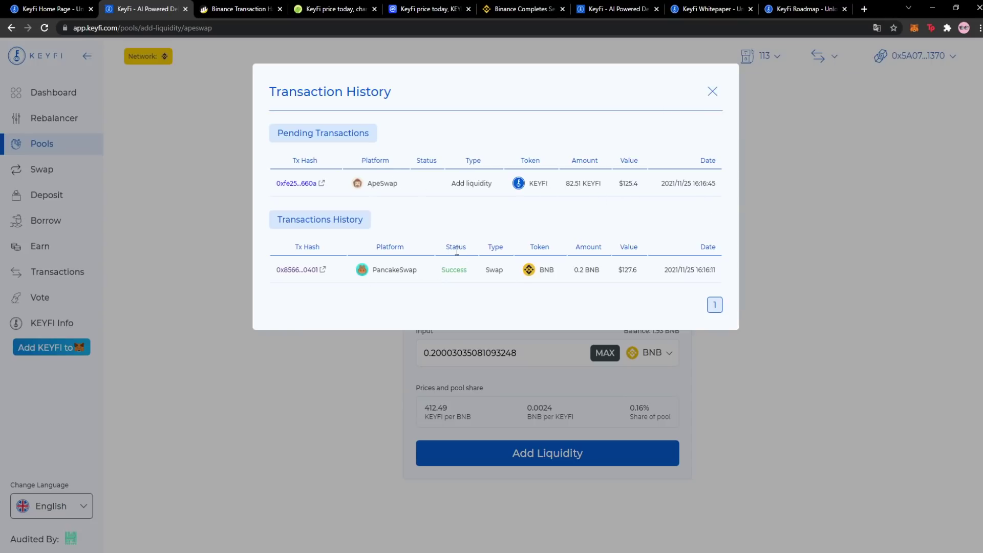
{"action": "left_click_drag", "start_coordinate": [453, 183], "coordinate": [517, 184]}
{"action": "left_click", "coordinate": [712, 92]}
- Review the platforms available for adding liquidity, leaving ApeSwap selected
{"action": "left_click", "coordinate": [472, 224]}
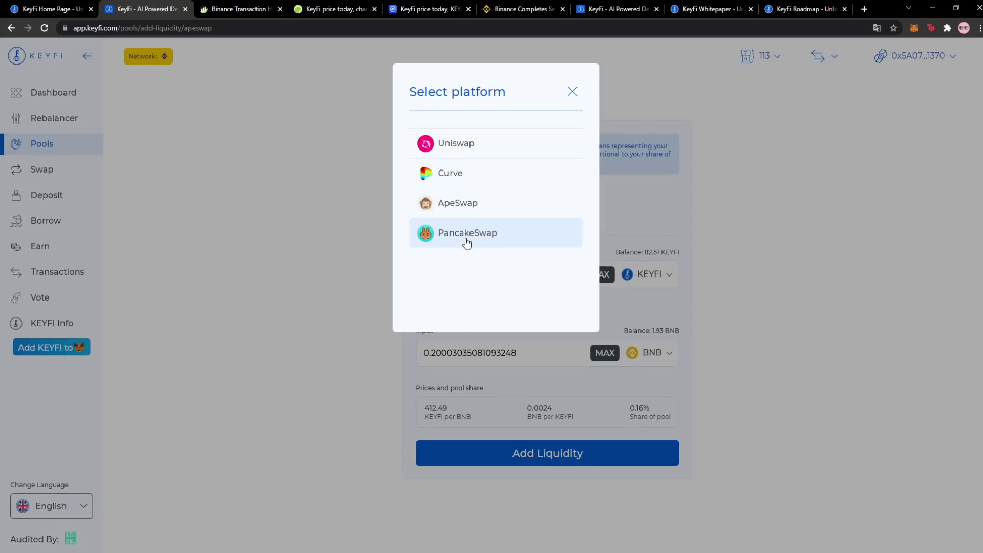
{"action": "left_click", "coordinate": [647, 192]}
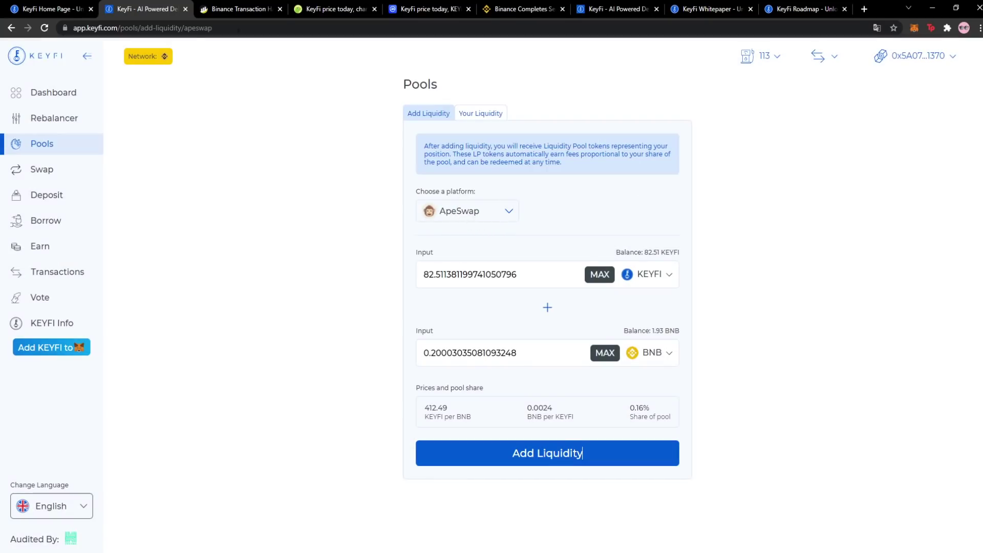
{"action": "left_click", "coordinate": [211, 7]}
{"action": "left_click", "coordinate": [160, 6]}
{"action": "left_click", "coordinate": [461, 220]}
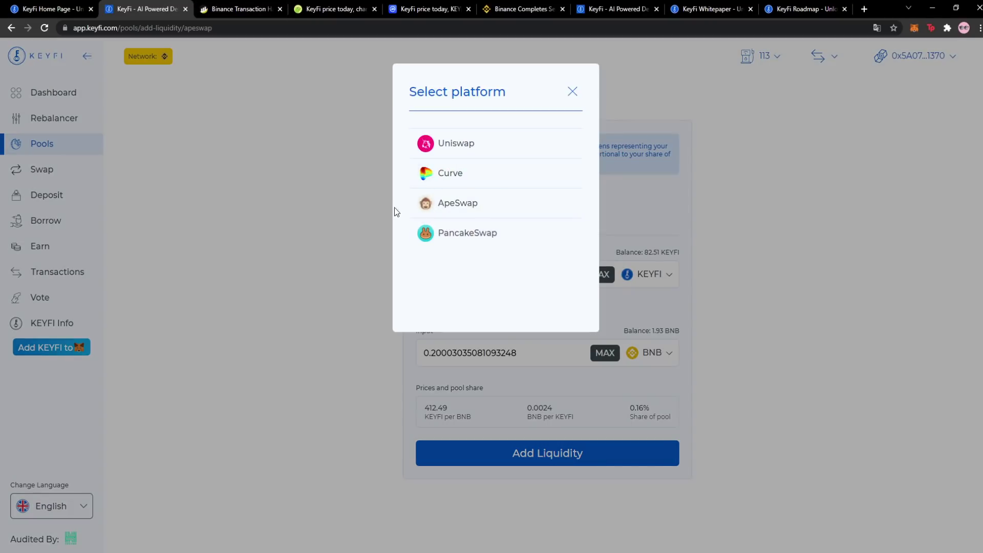
{"action": "left_click", "coordinate": [646, 213]}
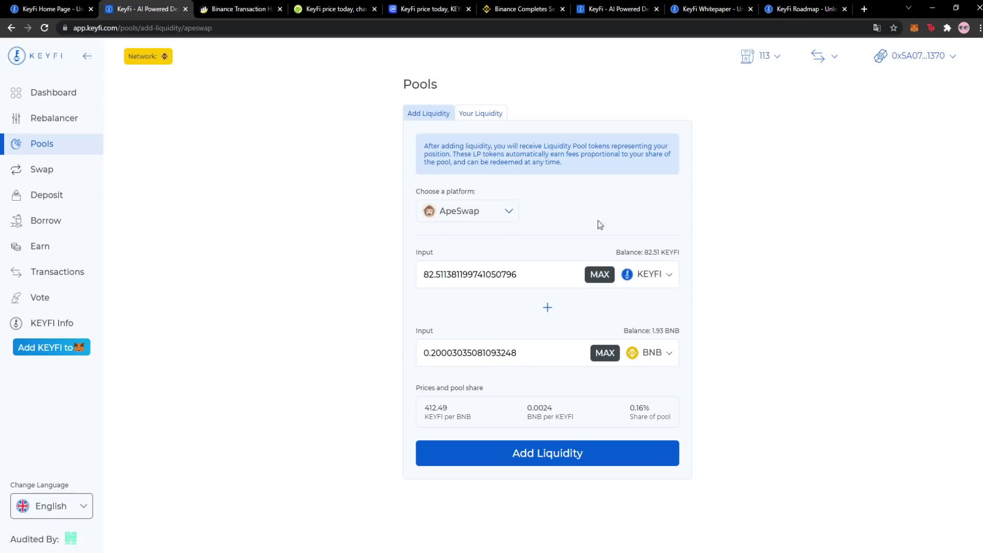
- Open the pending ApeSwap add-liquidity transaction on BscScan, check its value and addresses, and close KeyFi's transaction history
{"action": "left_click", "coordinate": [834, 61]}
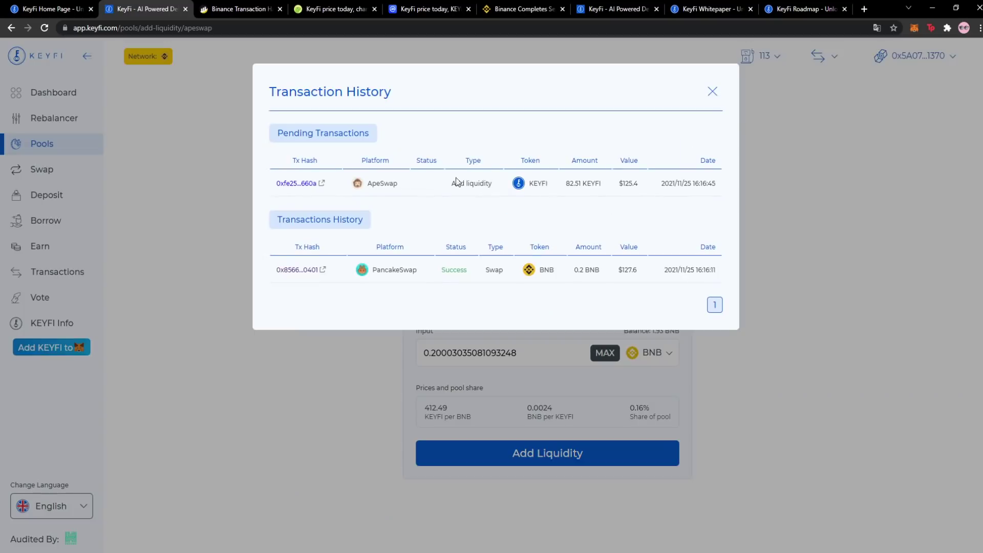
{"action": "left_click", "coordinate": [313, 184]}
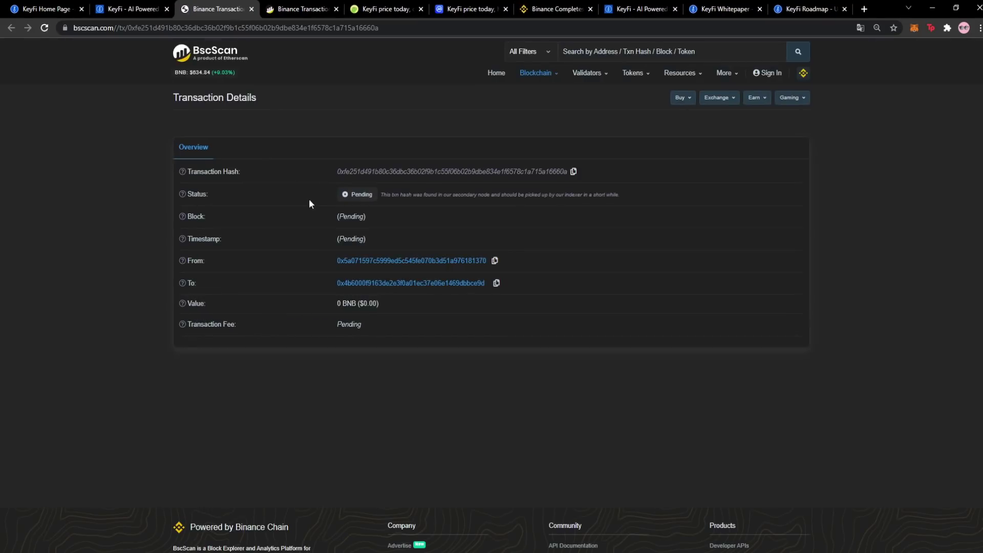
{"action": "left_click_drag", "start_coordinate": [383, 302], "coordinate": [317, 292]}
{"action": "left_click", "coordinate": [313, 263]}
{"action": "left_click_drag", "start_coordinate": [426, 307], "coordinate": [325, 254]}
{"action": "left_click", "coordinate": [325, 227]}
{"action": "left_click", "coordinate": [148, 8]}
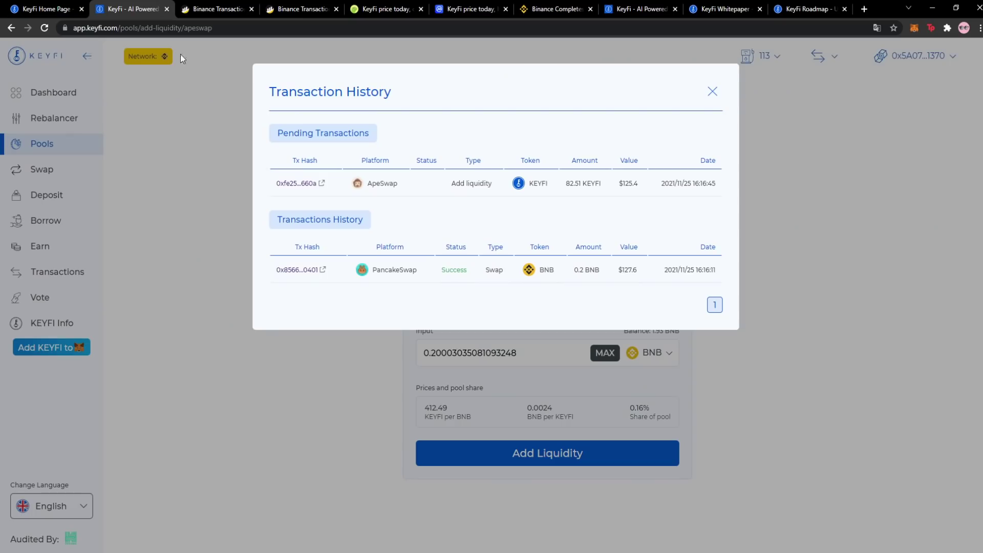
{"action": "left_click", "coordinate": [712, 91]}
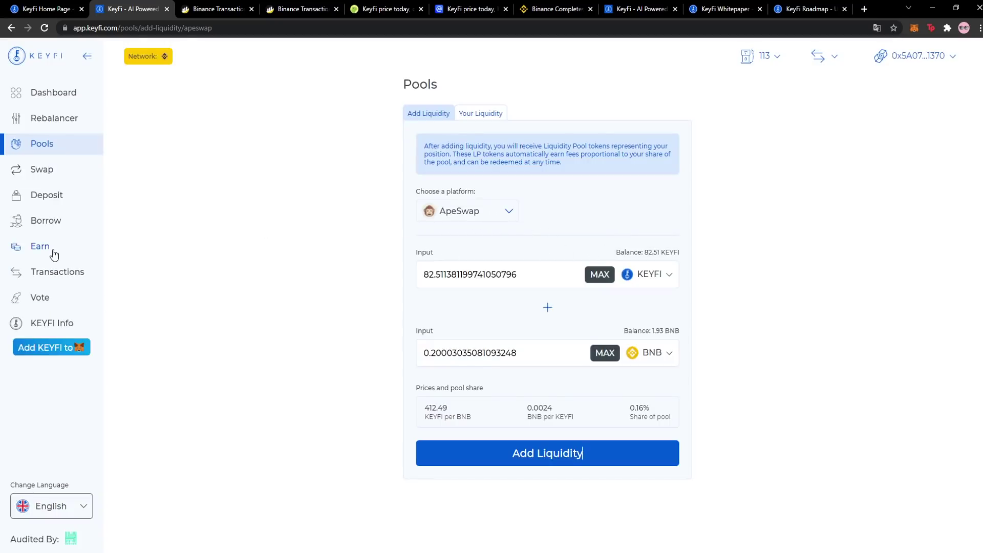
- Open KeyFi's Borrow page in a separate tab, check its network support, and close that tab
{"action": "left_click", "coordinate": [43, 221], "text": "ctrl"}
{"action": "key", "text": "ctrl+Tab"}
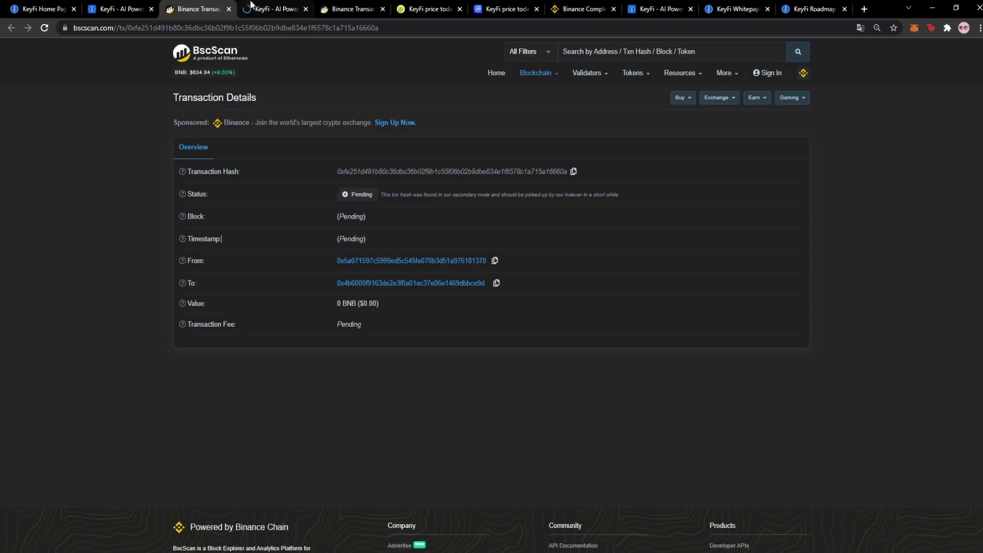
{"action": "key", "text": "ctrl+Tab"}
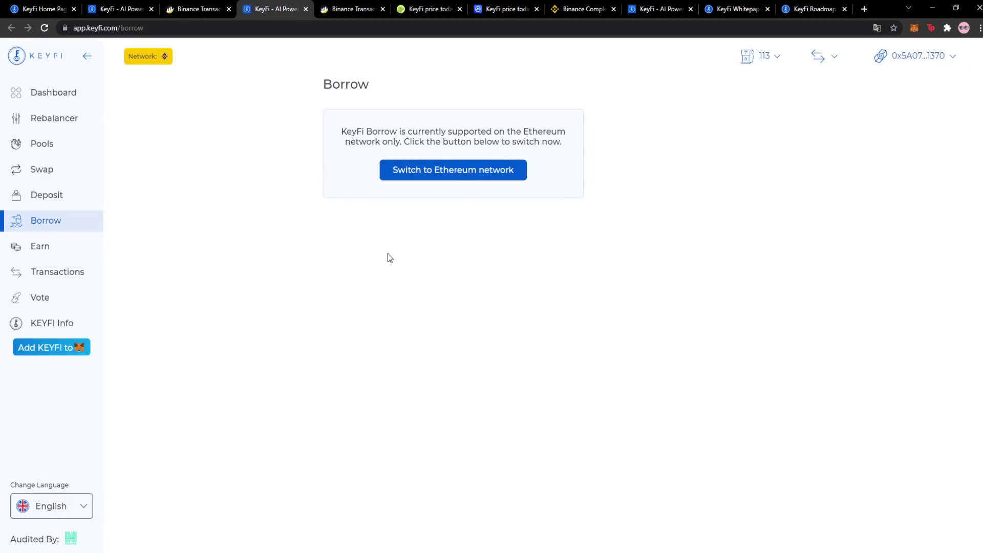
{"action": "middle_click", "coordinate": [270, 4]}
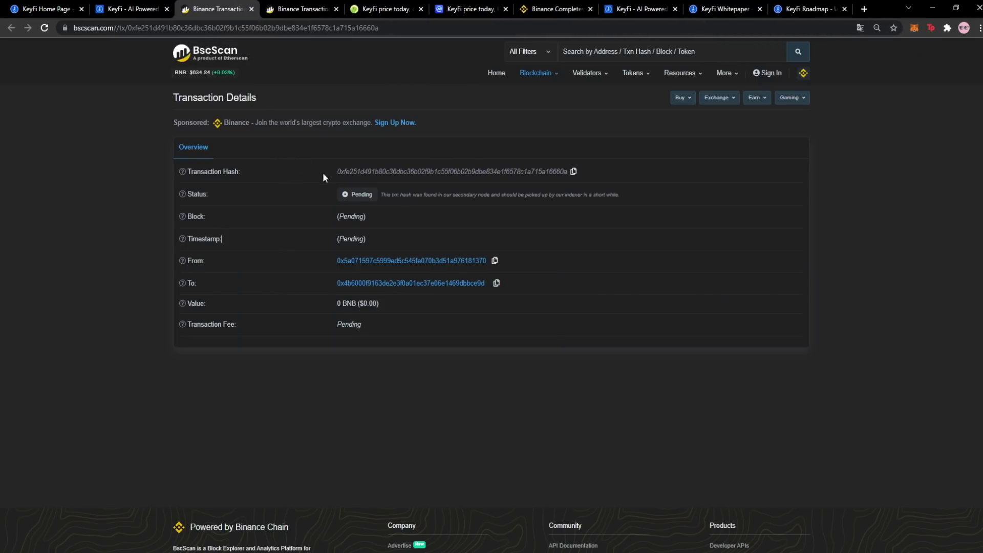
- Reload the KEYFI approval transaction on BscScan, check its status, and return to the KeyFi Pools page
{"action": "left_click", "coordinate": [45, 30]}
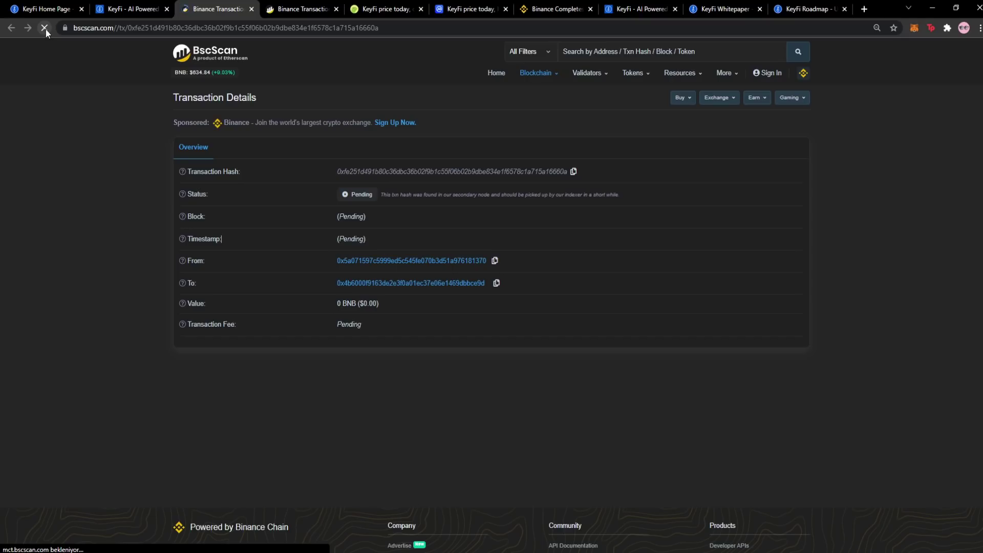
{"action": "left_click_drag", "start_coordinate": [411, 309], "coordinate": [439, 314]}
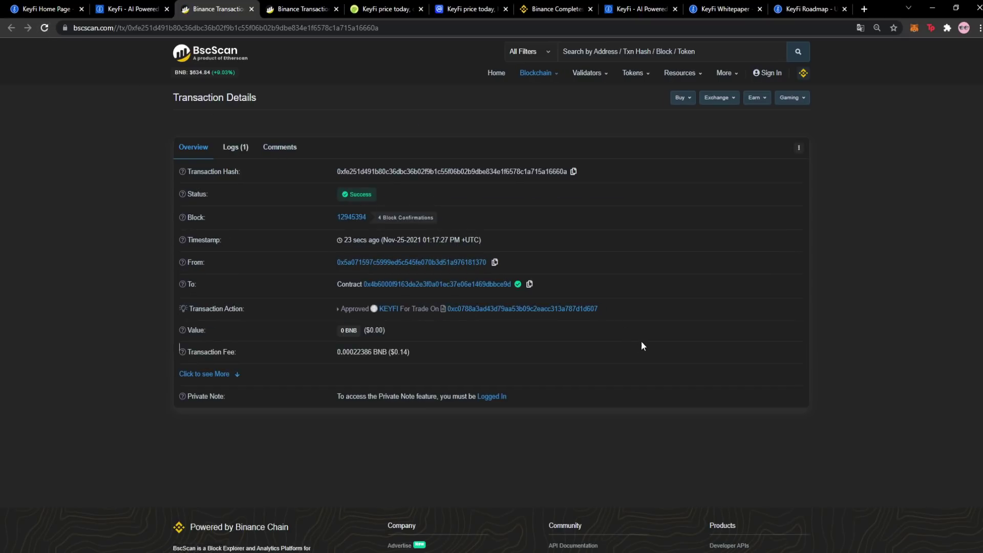
{"action": "left_click", "coordinate": [139, 7]}
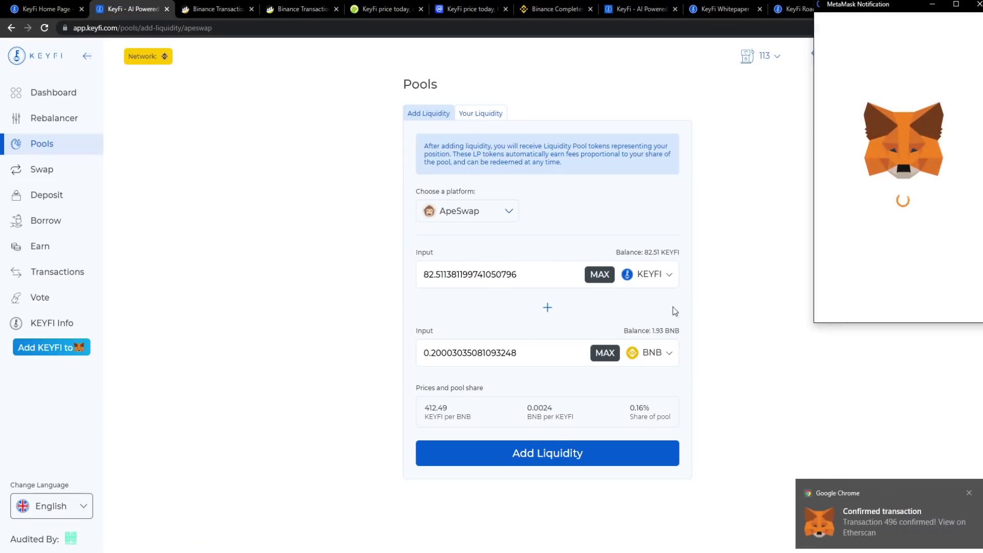
- Confirm the liquidity transaction of 0.20003035 BNB in MetaMask, and dismiss the browser notification
{"action": "scroll", "coordinate": [905, 218], "scroll_direction": "down", "scroll_amount": 2}
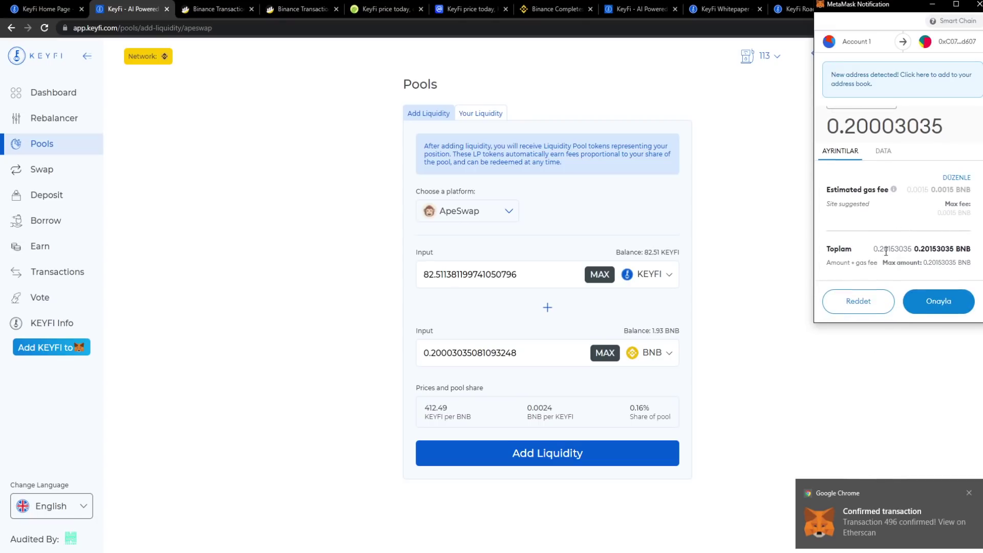
{"action": "left_click", "coordinate": [931, 301]}
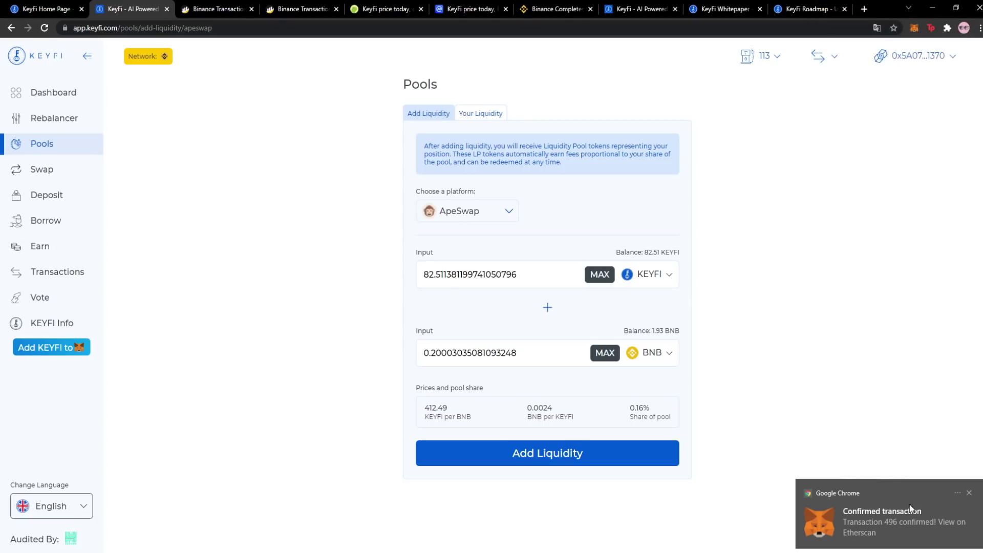
{"action": "left_click", "coordinate": [968, 493]}
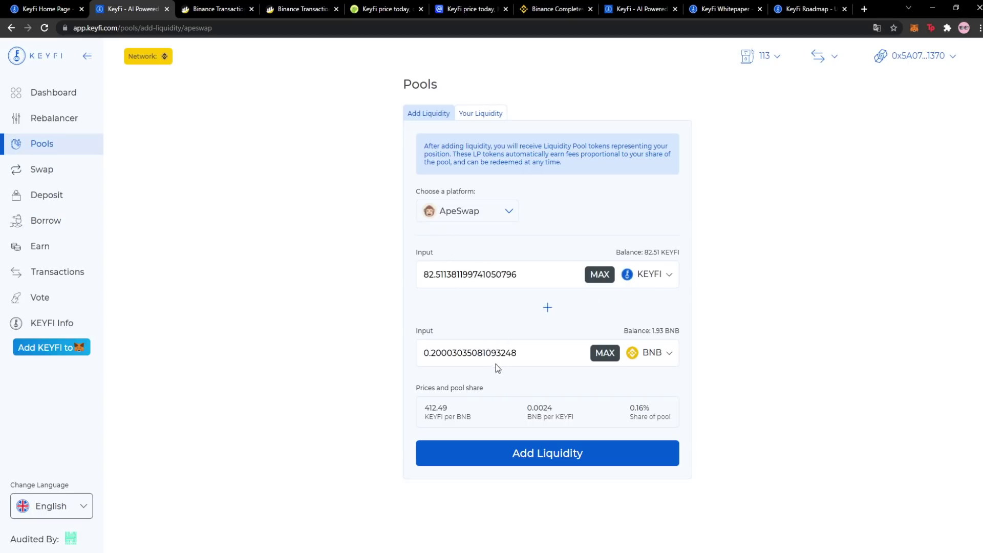
- Check the BNB amount and the own-liquidity overview for ApeSwap, and revisit the transaction pages on BscScan
{"action": "left_click_drag", "start_coordinate": [527, 353], "coordinate": [442, 353]}
{"action": "left_click", "coordinate": [459, 321]}
{"action": "left_click", "coordinate": [496, 115]}
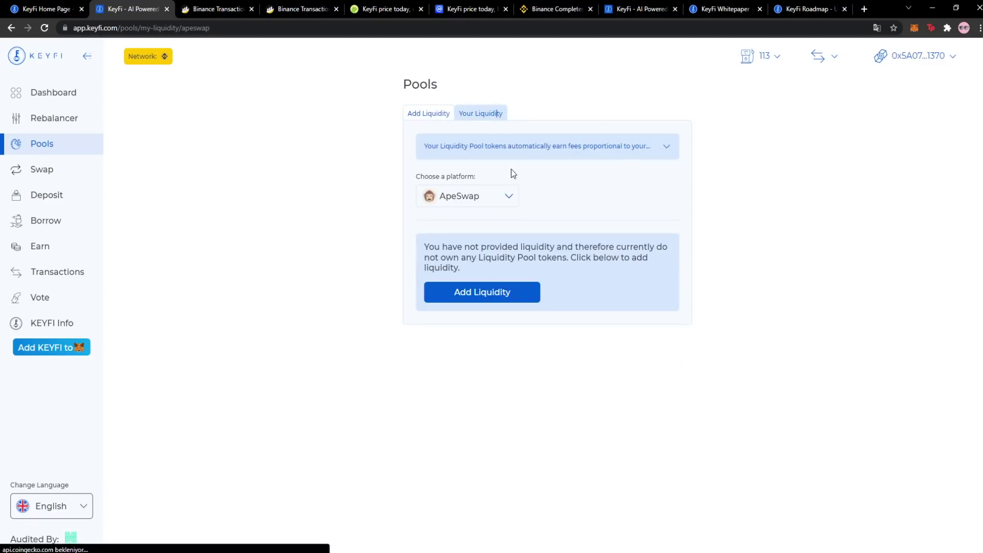
{"action": "left_click", "coordinate": [180, 5]}
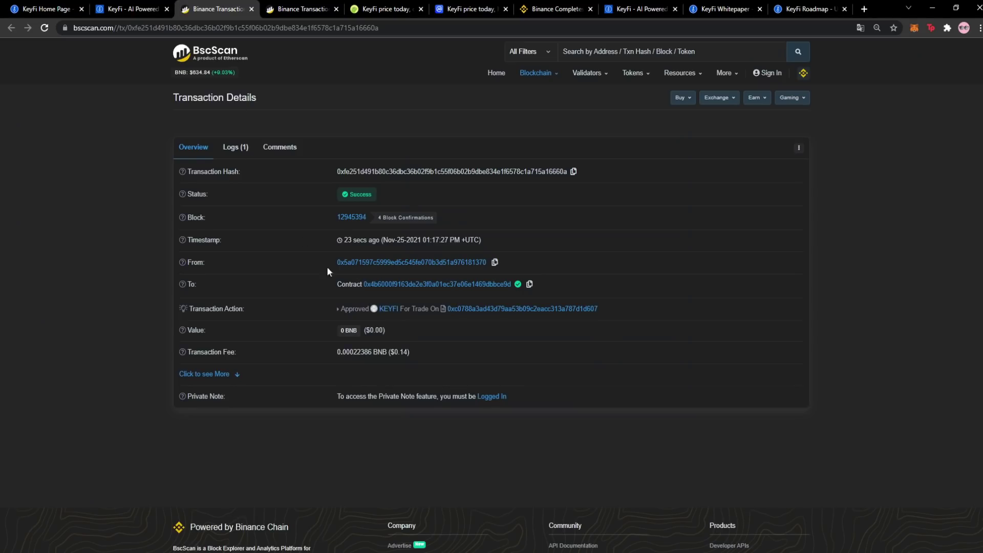
{"action": "left_click", "coordinate": [299, 9]}
{"action": "left_click", "coordinate": [177, 5]}
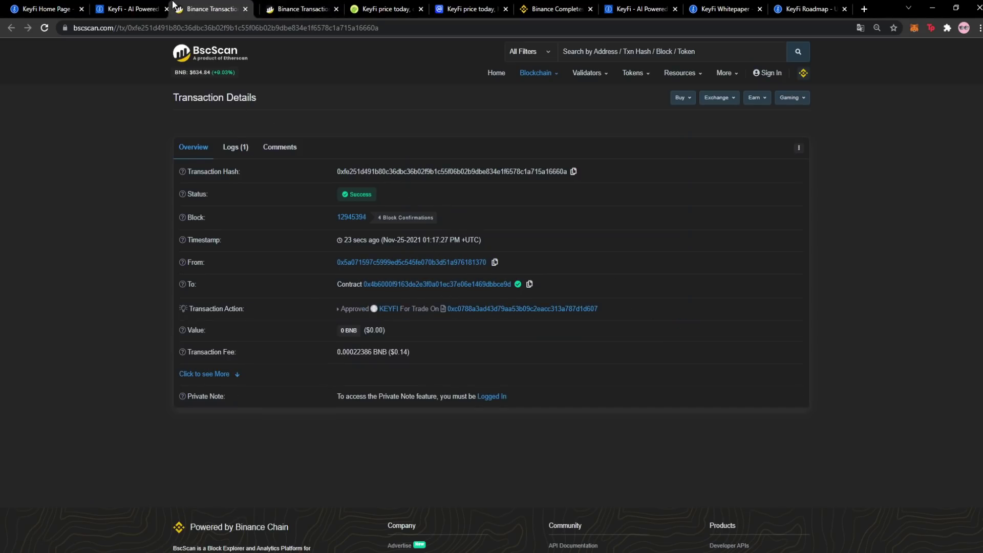
- Look through the documents offered on the KeyFi Whitepaper page, and close its tab
{"action": "left_click", "coordinate": [132, 9]}
{"action": "left_click", "coordinate": [385, 9]}
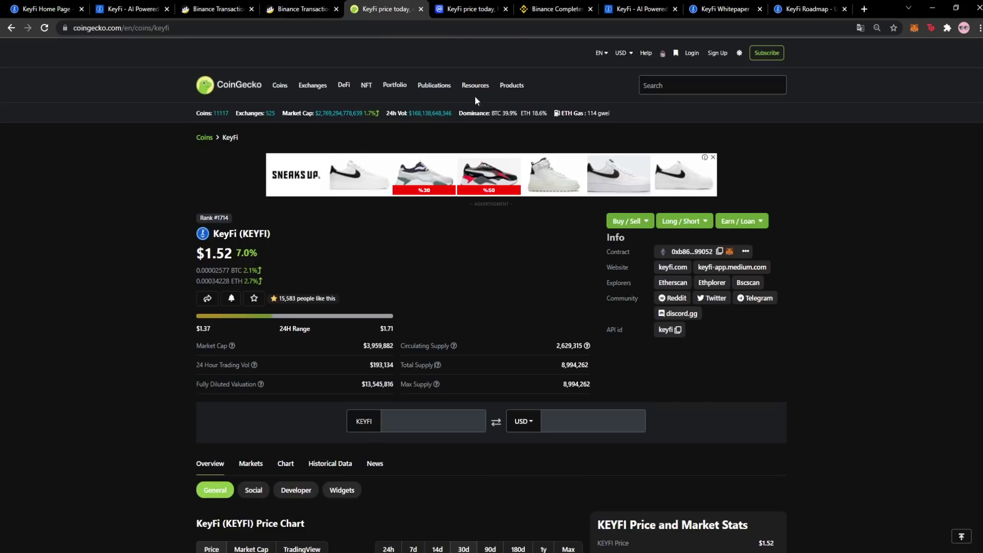
{"action": "left_click", "coordinate": [547, 8]}
{"action": "left_click", "coordinate": [637, 9]}
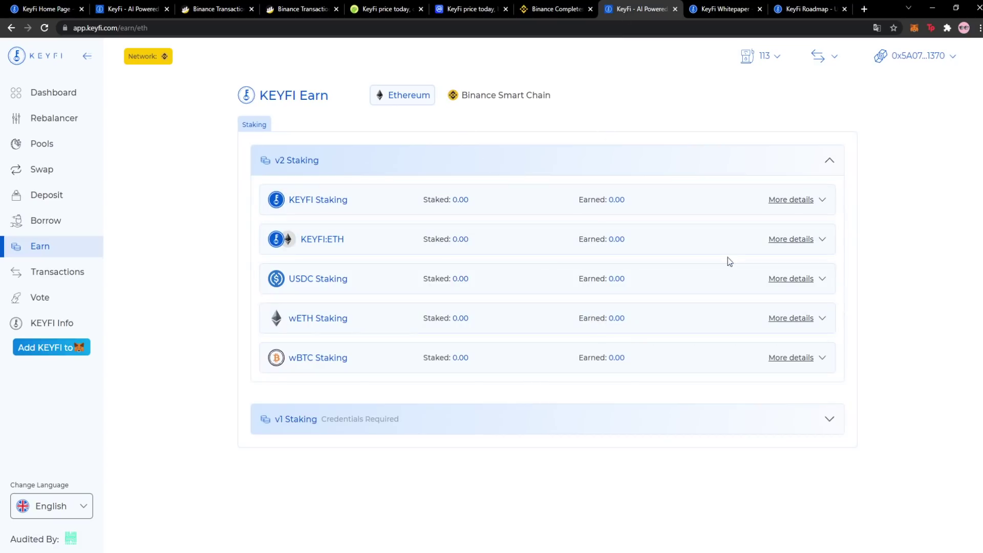
{"action": "left_click", "coordinate": [691, 9]}
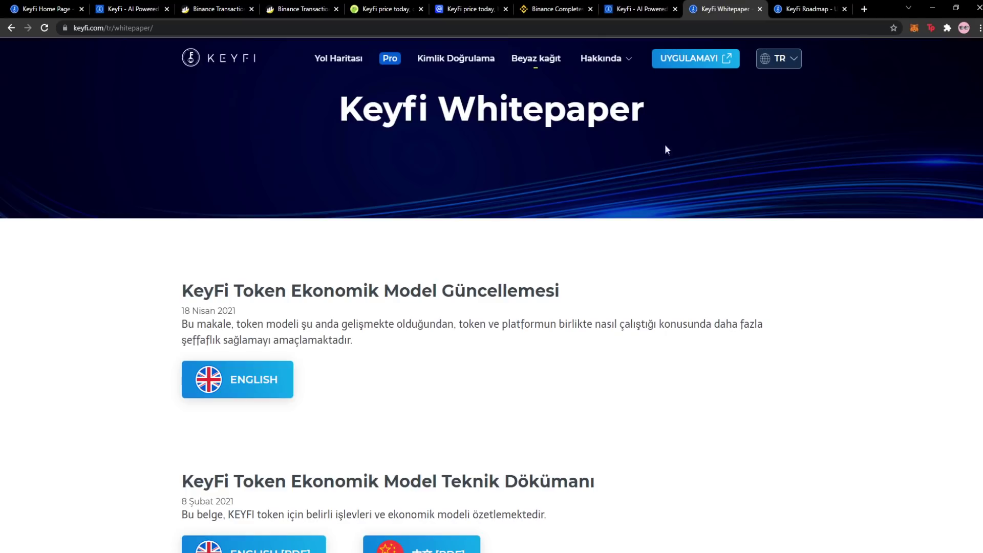
{"action": "scroll", "coordinate": [579, 261], "scroll_direction": "down", "scroll_amount": 7}
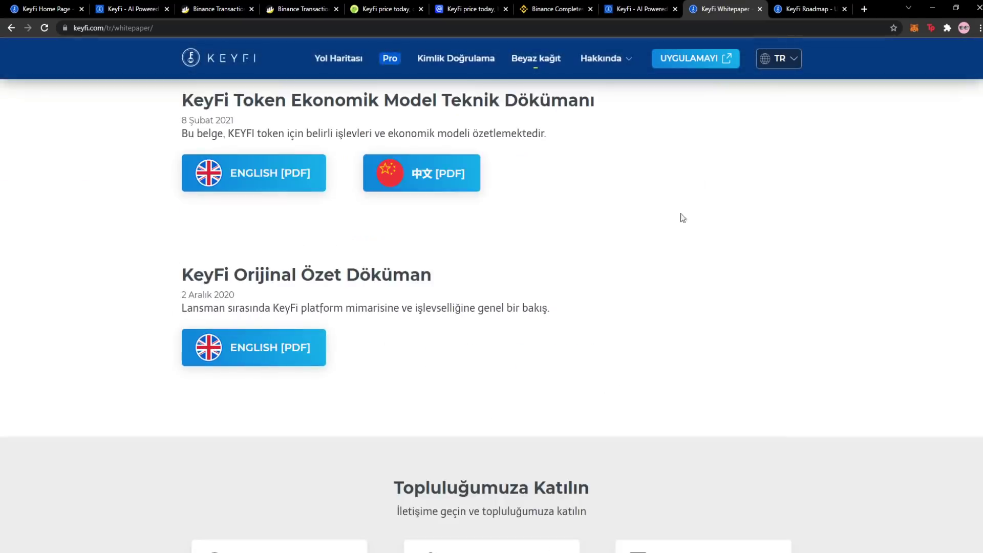
{"action": "key", "text": "ctrl+w"}
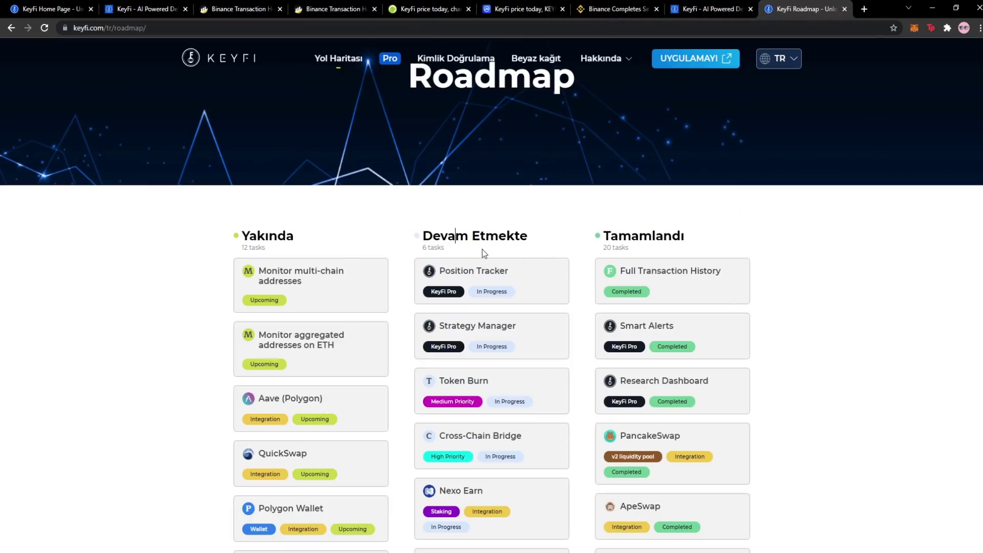
- Check the upcoming Aave (Polygon) integration on the KeyFi roadmap and KEYFI's additional contract networks on CoinGecko
{"action": "scroll", "coordinate": [485, 253], "scroll_direction": "down", "scroll_amount": 3}
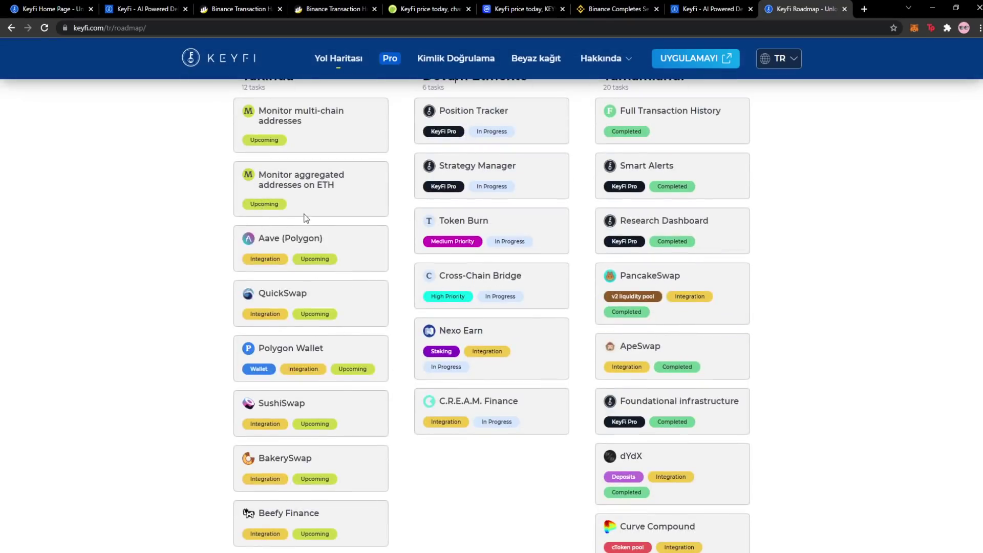
{"action": "left_click_drag", "start_coordinate": [346, 238], "coordinate": [260, 236]}
{"action": "left_click", "coordinate": [305, 240]}
{"action": "left_click", "coordinate": [438, 6]}
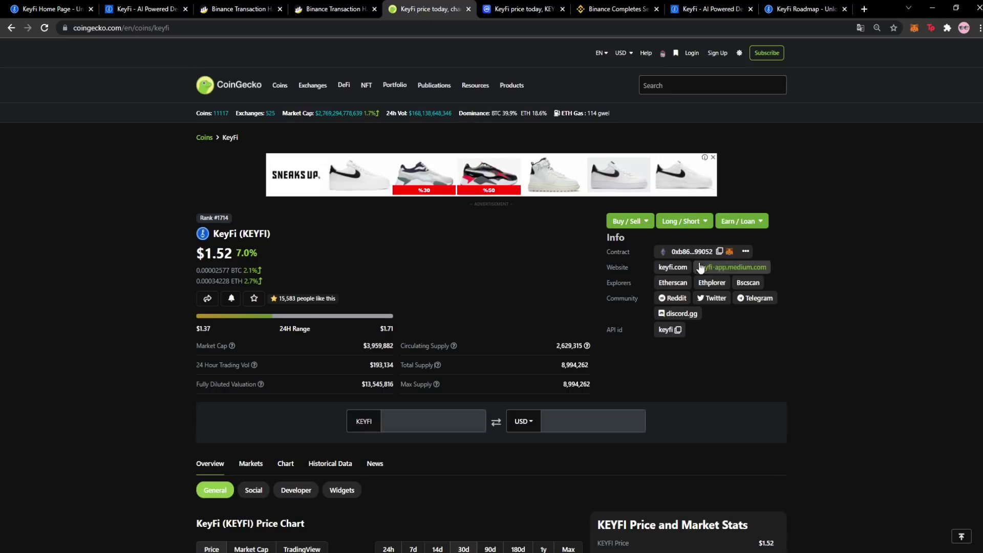
{"action": "left_click", "coordinate": [746, 251]}
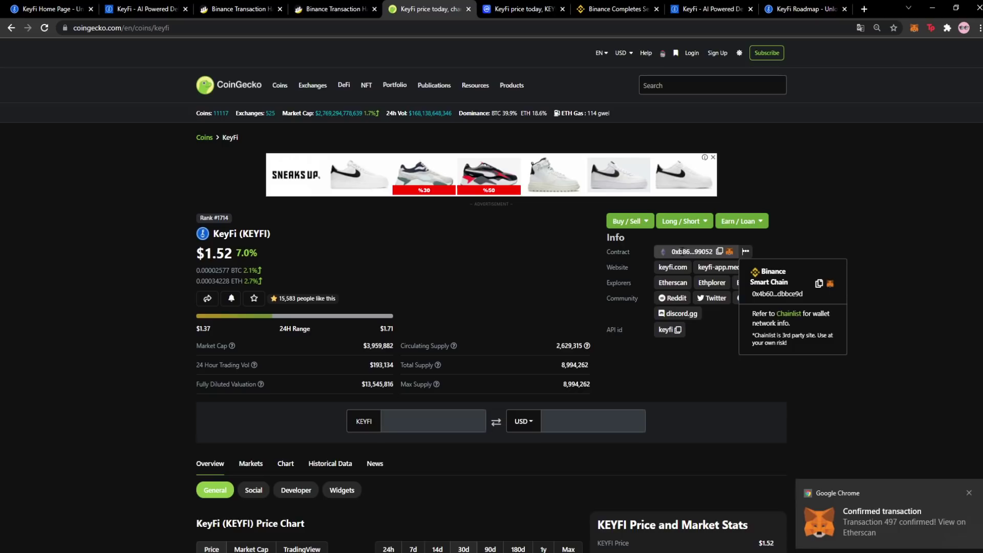
{"action": "left_click", "coordinate": [812, 228]}
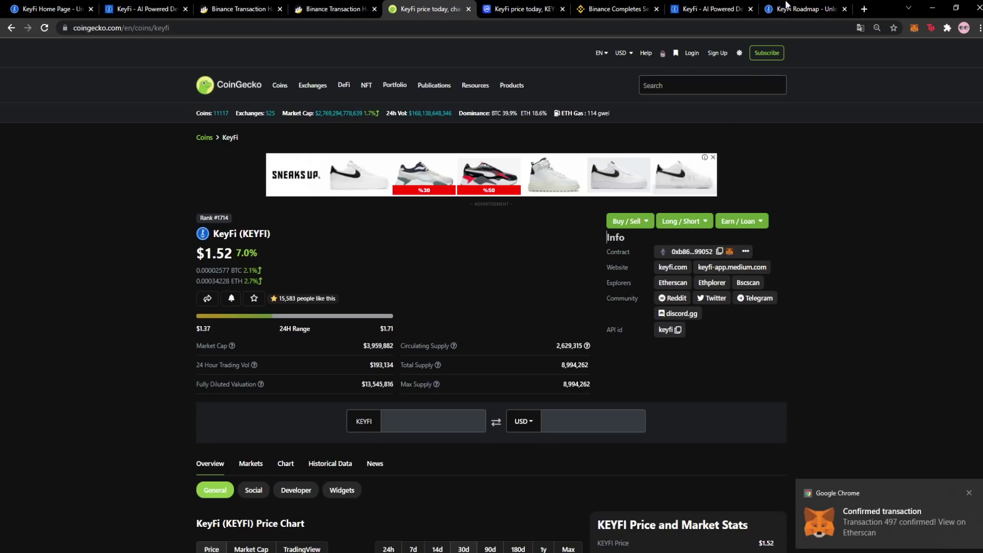
- Review the upcoming, in-progress and completed items on the KeyFi roadmap
{"action": "left_click", "coordinate": [785, 8]}
{"action": "scroll", "coordinate": [323, 290], "scroll_direction": "down", "scroll_amount": 5}
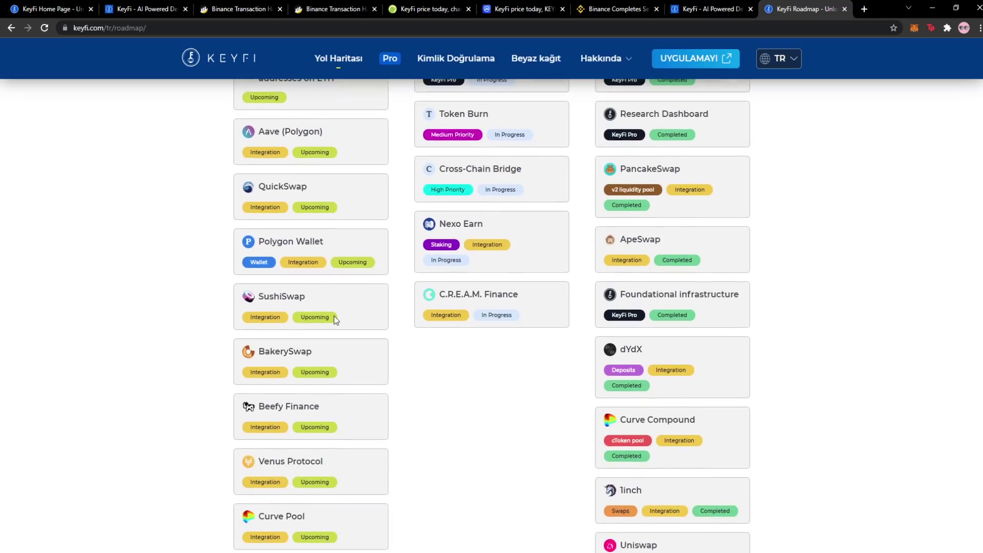
{"action": "scroll", "coordinate": [391, 266], "scroll_direction": "down", "scroll_amount": 3}
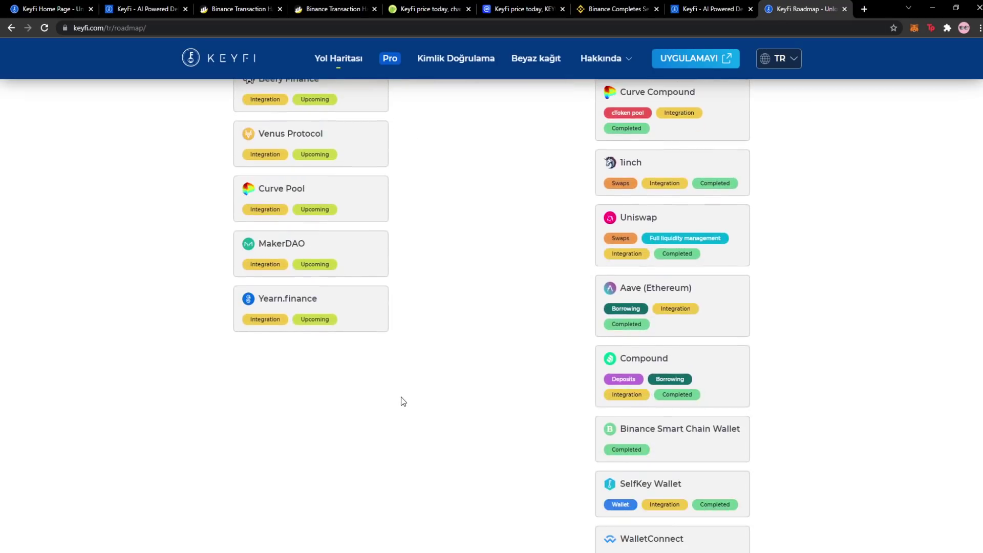
{"action": "scroll", "coordinate": [283, 395], "scroll_direction": "up", "scroll_amount": 9}
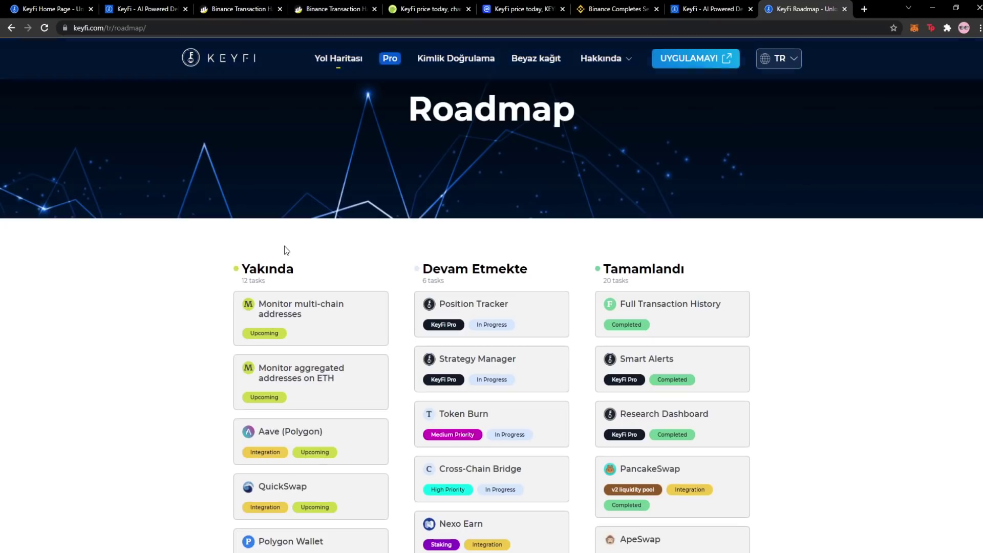
{"action": "scroll", "coordinate": [405, 336], "scroll_direction": "down", "scroll_amount": 2}
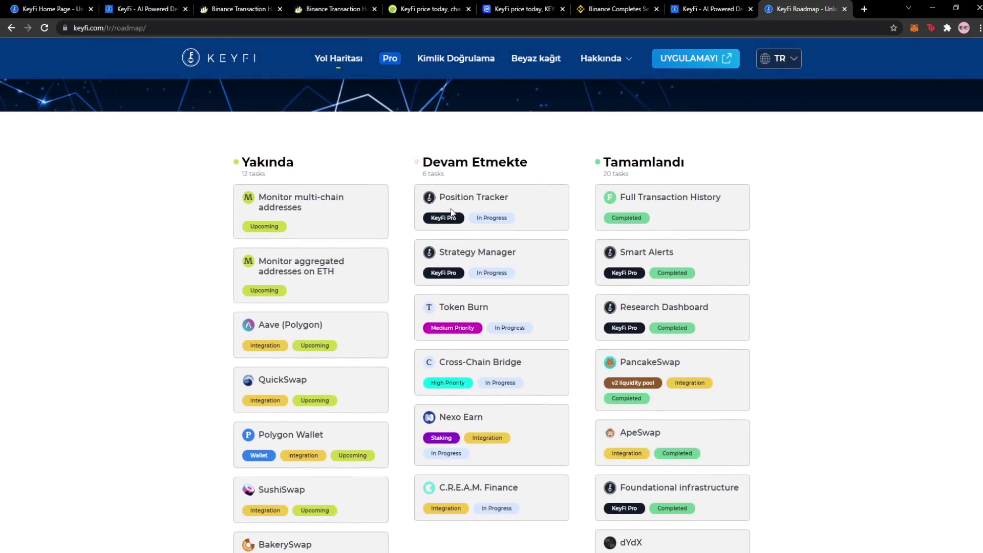
{"action": "scroll", "coordinate": [794, 283], "scroll_direction": "down", "scroll_amount": 5}
{"action": "scroll", "coordinate": [794, 283], "scroll_direction": "down", "scroll_amount": 15}
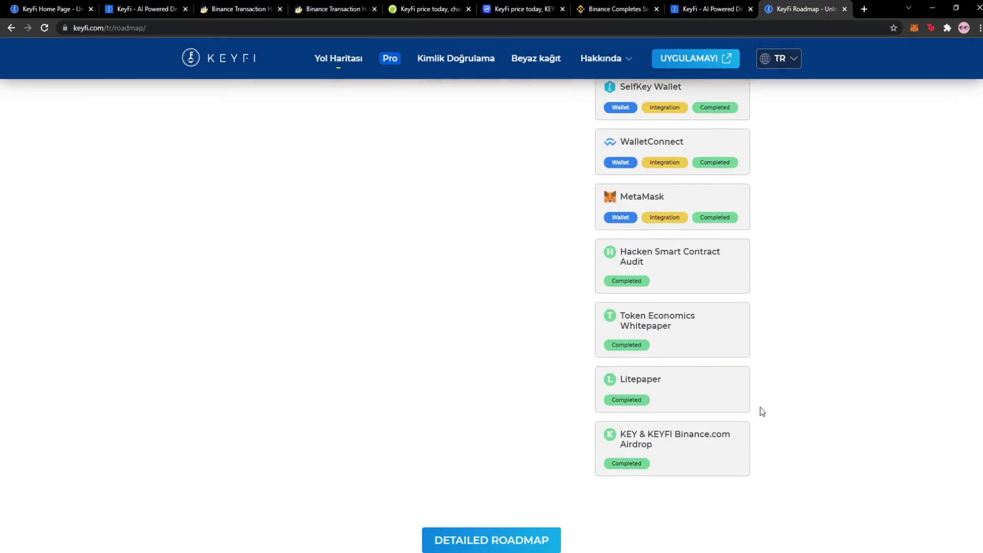
{"action": "scroll", "coordinate": [737, 466], "scroll_direction": "up", "scroll_amount": 5}
{"action": "scroll", "coordinate": [753, 452], "scroll_direction": "up", "scroll_amount": 12}
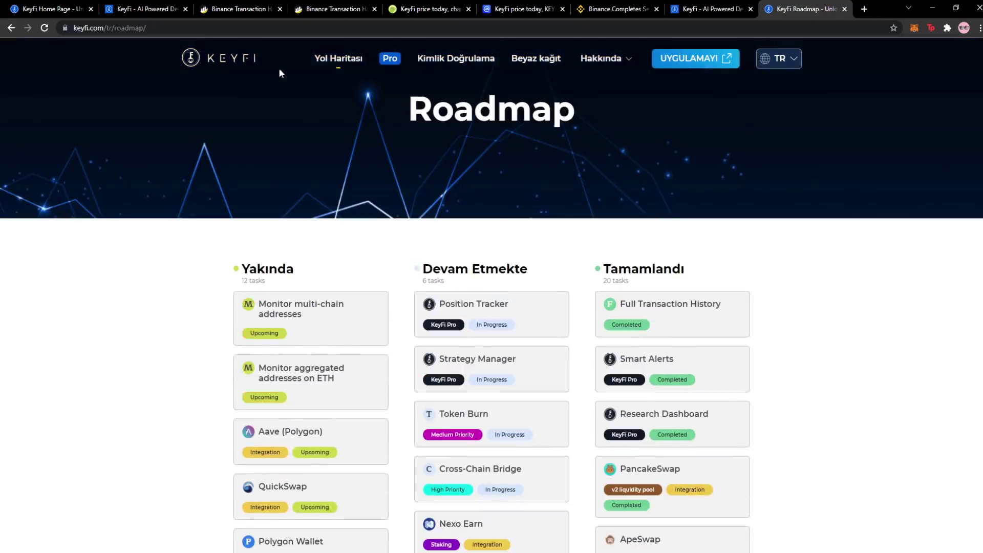
- Inspect the KEYFI:BNB position details under the own-liquidity overview for ApeSwap in KeyFi Pools
{"action": "left_click", "coordinate": [231, 8]}
{"action": "left_click", "coordinate": [169, 7]}
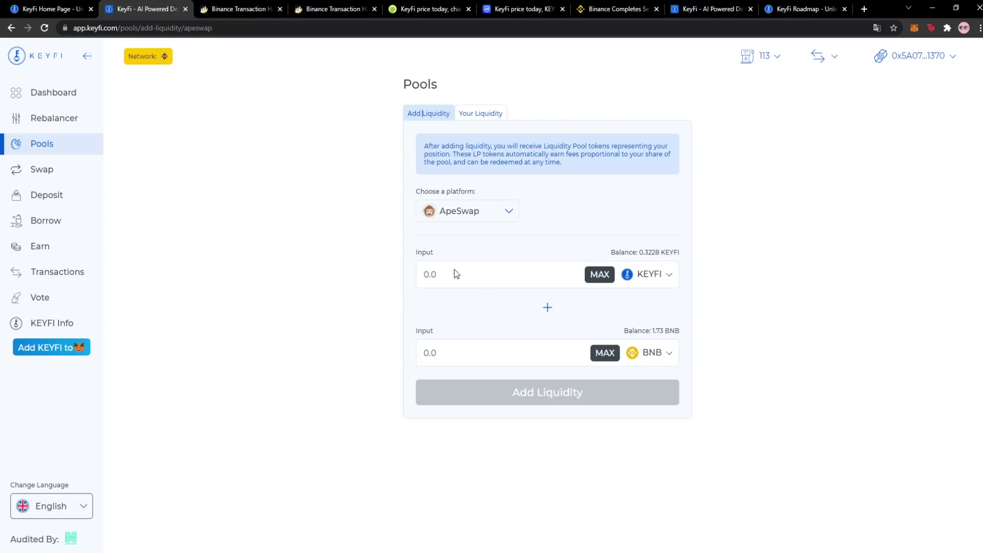
{"action": "left_click", "coordinate": [484, 116]}
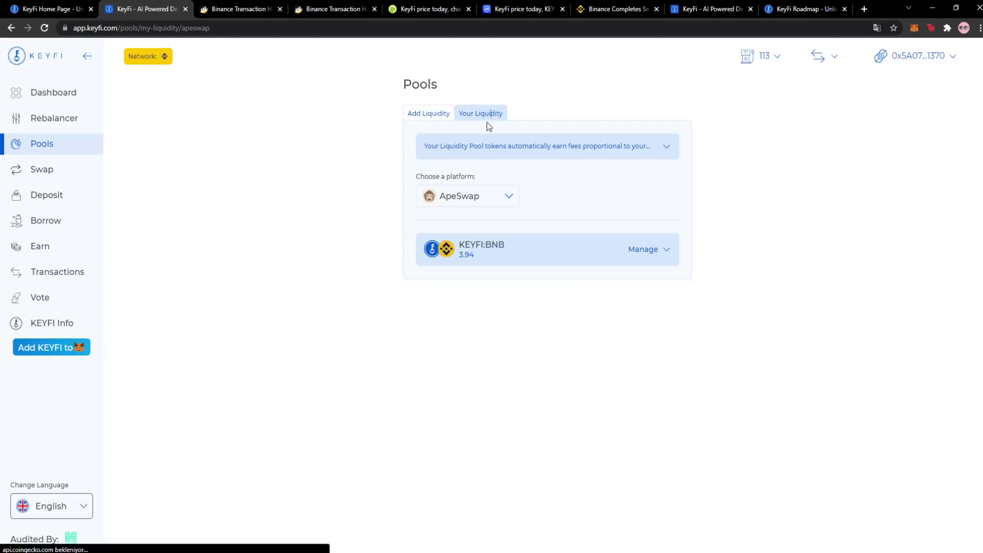
{"action": "left_click", "coordinate": [509, 254]}
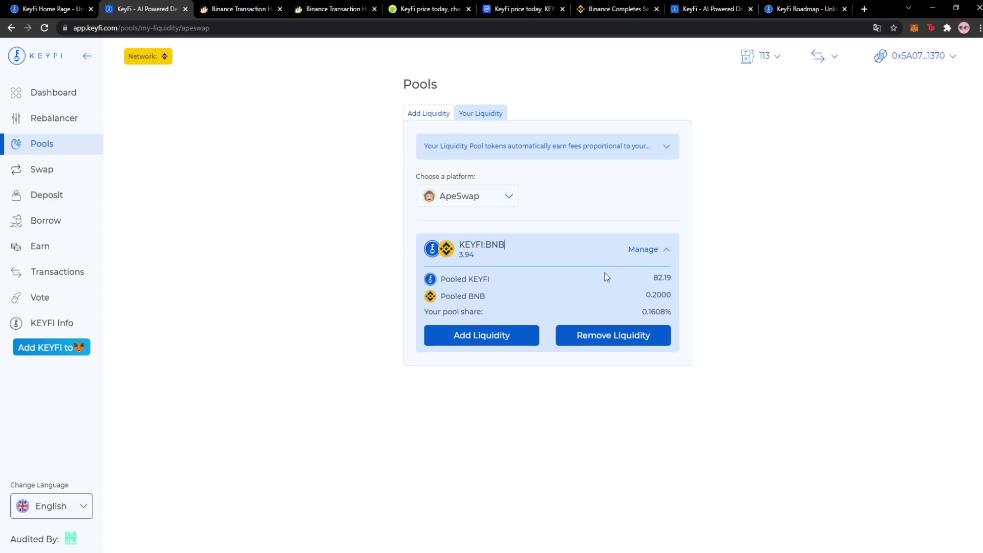
{"action": "left_click", "coordinate": [642, 251]}
{"action": "left_click", "coordinate": [640, 251]}
{"action": "left_click", "coordinate": [630, 252]}
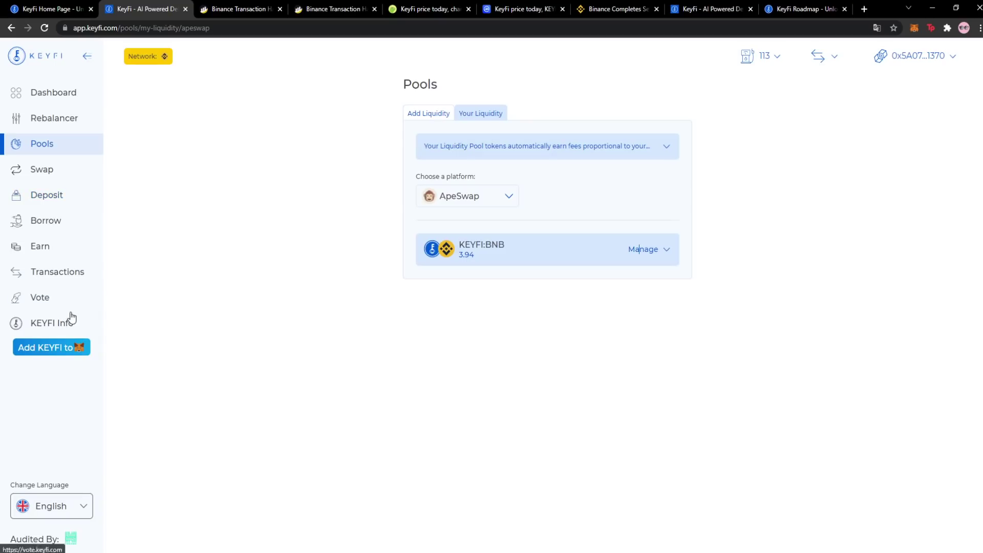
- Add the suggested KEYFI token to MetaMask from the KeyFi app and approve the request
{"action": "left_click", "coordinate": [56, 352]}
{"action": "left_click_drag", "start_coordinate": [890, 11], "coordinate": [758, 63]}
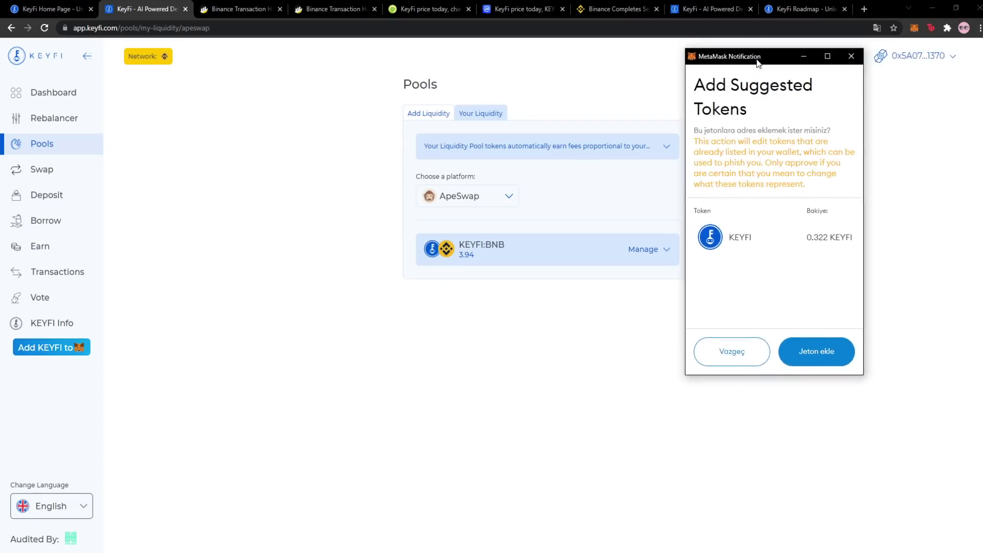
{"action": "left_click_drag", "start_coordinate": [807, 238], "coordinate": [834, 237]}
{"action": "left_click", "coordinate": [816, 352]}
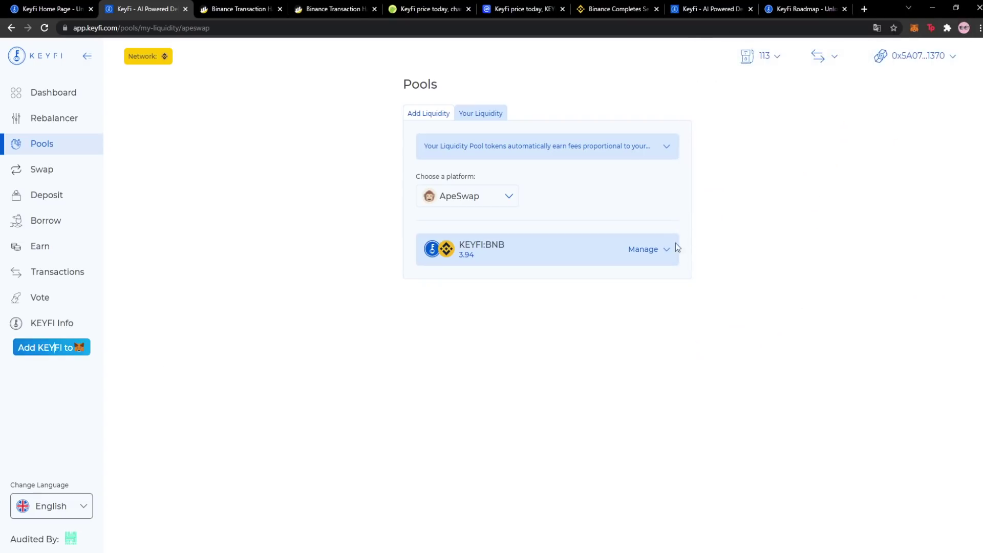
- Revisit the KEYFI:BNB liquidity details, and open the KeyFi dashboard to check the total account value
{"action": "left_click", "coordinate": [642, 251]}
{"action": "left_click", "coordinate": [642, 254]}
{"action": "left_click", "coordinate": [55, 95]}
{"action": "left_click_drag", "start_coordinate": [151, 126], "coordinate": [219, 127]}
{"action": "left_click", "coordinate": [236, 126]}
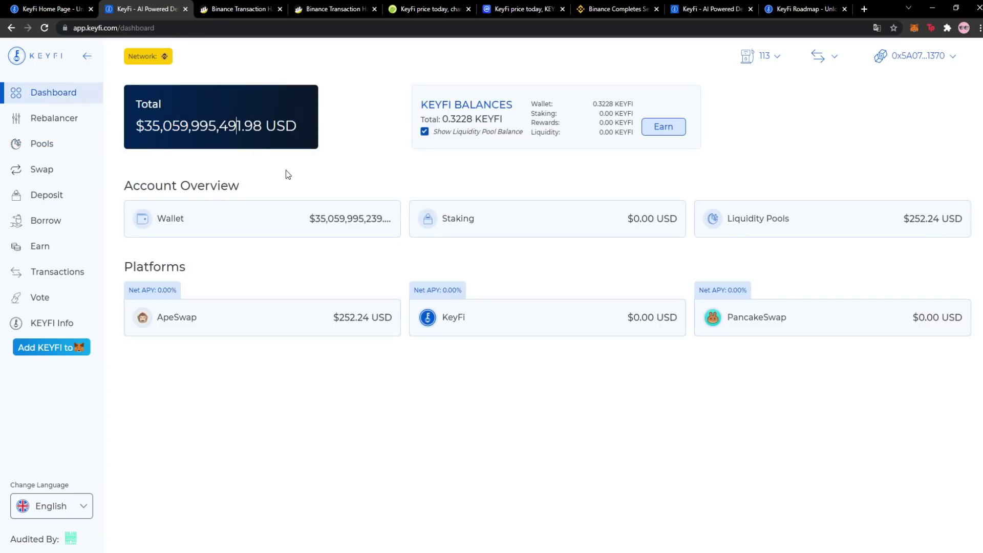
- Open the Wallet breakdown on the dashboard and examine the balance and USD value of the PMON token
{"action": "left_click", "coordinate": [318, 228]}
{"action": "scroll", "coordinate": [375, 285], "scroll_direction": "down", "scroll_amount": 2}
{"action": "scroll", "coordinate": [375, 286], "scroll_direction": "down", "scroll_amount": 6}
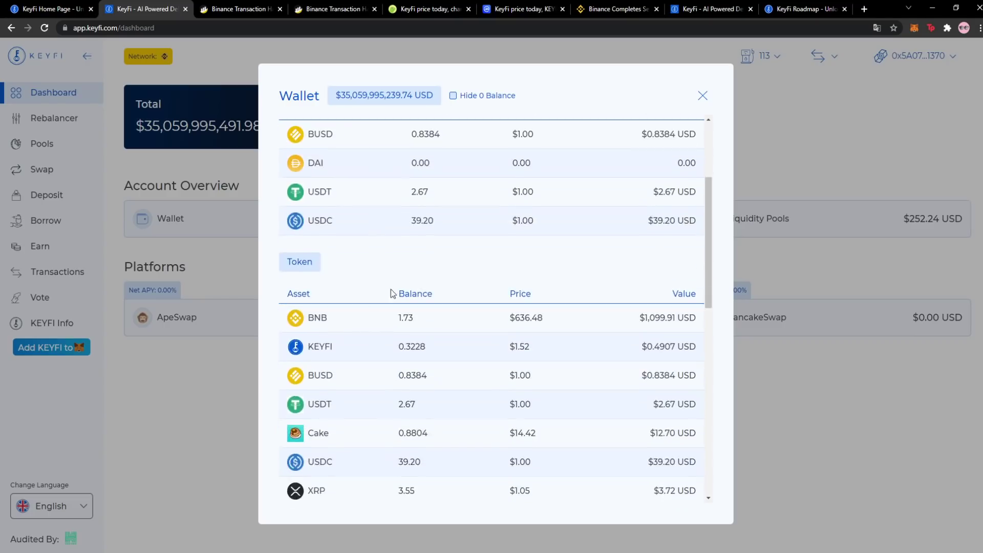
{"action": "left_click_drag", "start_coordinate": [432, 373], "coordinate": [398, 369]}
{"action": "left_click", "coordinate": [458, 371]}
{"action": "left_click_drag", "start_coordinate": [462, 370], "coordinate": [389, 366]}
{"action": "left_click", "coordinate": [389, 367]}
{"action": "left_click_drag", "start_coordinate": [602, 365], "coordinate": [672, 361]}
{"action": "scroll", "coordinate": [670, 359], "scroll_direction": "down", "scroll_amount": 2}
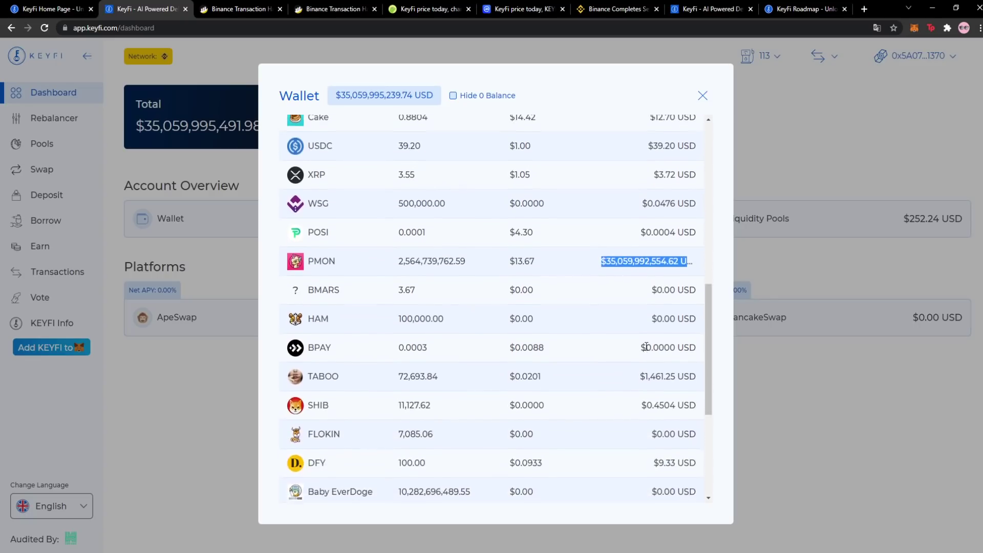
- Recheck the PMON entry, close the Wallet breakdown, and check the Liquidity Pools value in the account overview
{"action": "scroll", "coordinate": [664, 307], "scroll_direction": "up", "scroll_amount": 1}
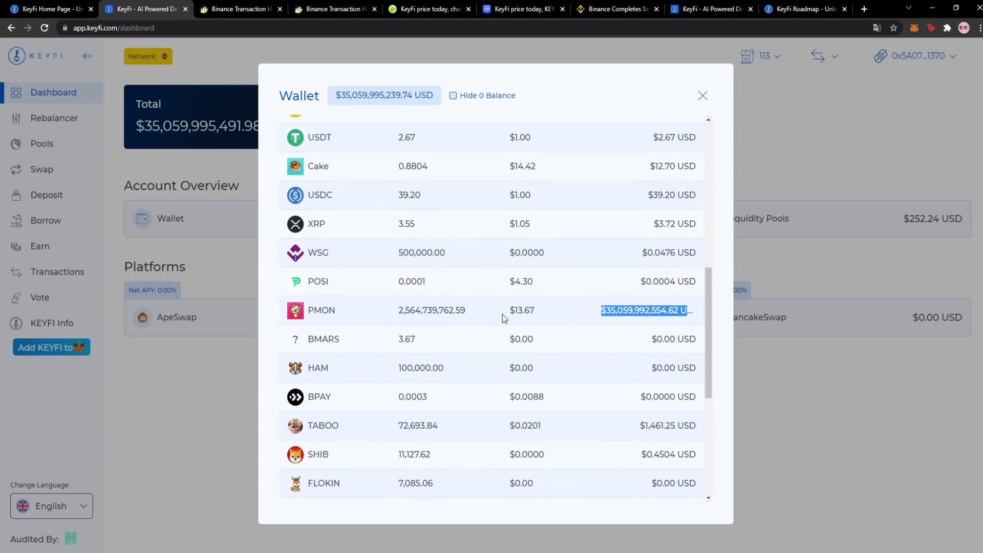
{"action": "scroll", "coordinate": [502, 314], "scroll_direction": "down", "scroll_amount": 2}
{"action": "left_click_drag", "start_coordinate": [398, 264], "coordinate": [680, 268]}
{"action": "left_click", "coordinate": [812, 319]}
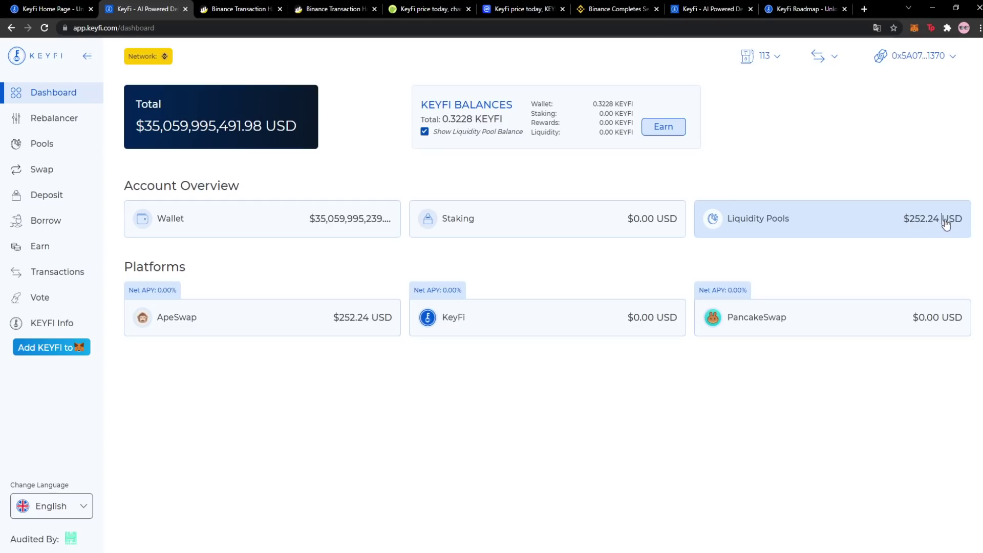
{"action": "left_click_drag", "start_coordinate": [693, 222], "coordinate": [957, 226]}
{"action": "left_click", "coordinate": [916, 254]}
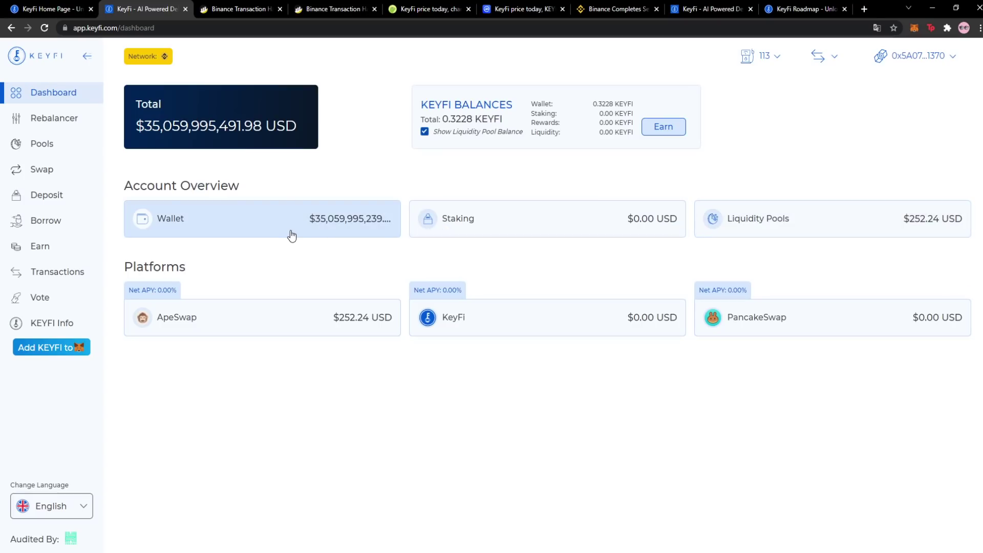
- Open the Rebalancer and examine the stablecoin supply and borrow rates across the listed platforms
{"action": "left_click", "coordinate": [48, 127]}
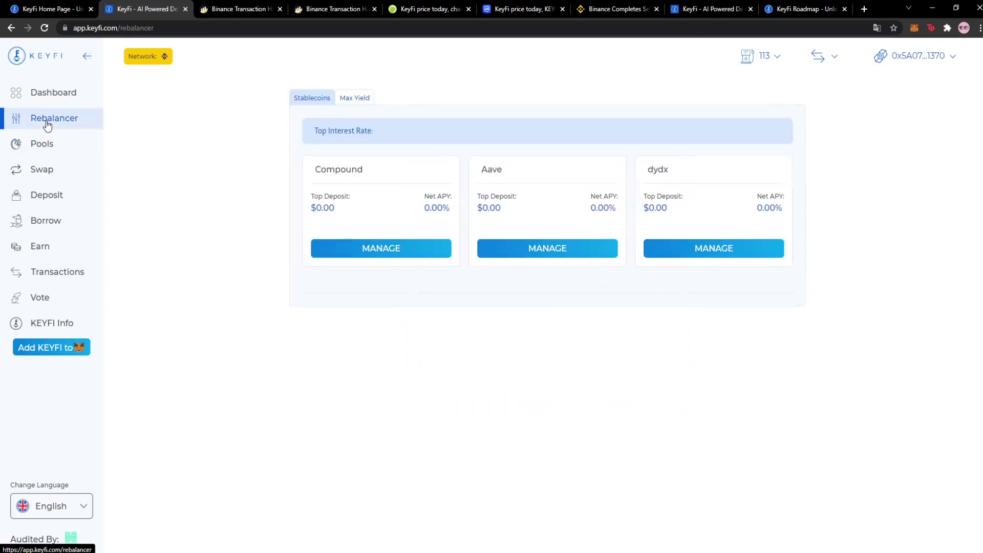
{"action": "scroll", "coordinate": [285, 251], "scroll_direction": "down", "scroll_amount": 3}
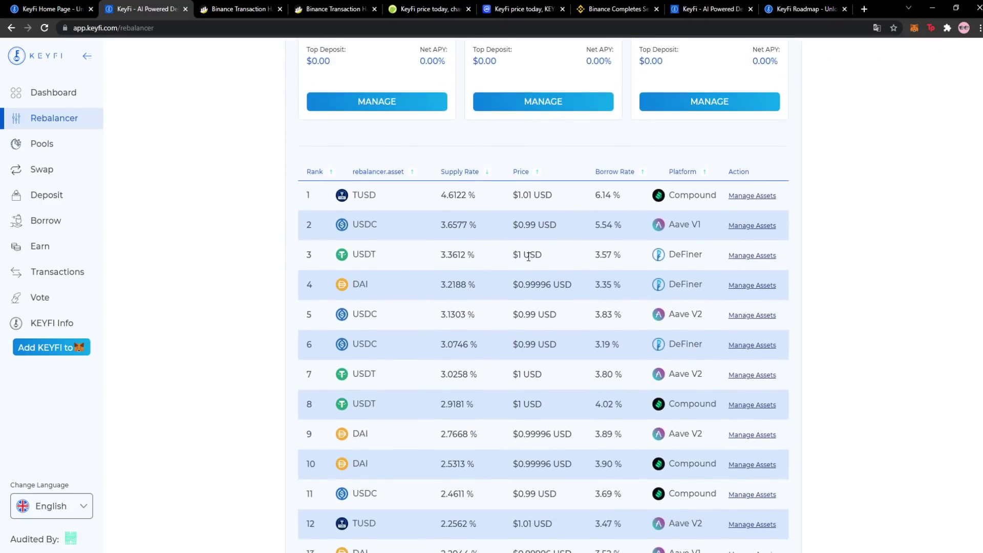
{"action": "scroll", "coordinate": [553, 208], "scroll_direction": "down", "scroll_amount": 5}
{"action": "scroll", "coordinate": [527, 354], "scroll_direction": "down", "scroll_amount": 2}
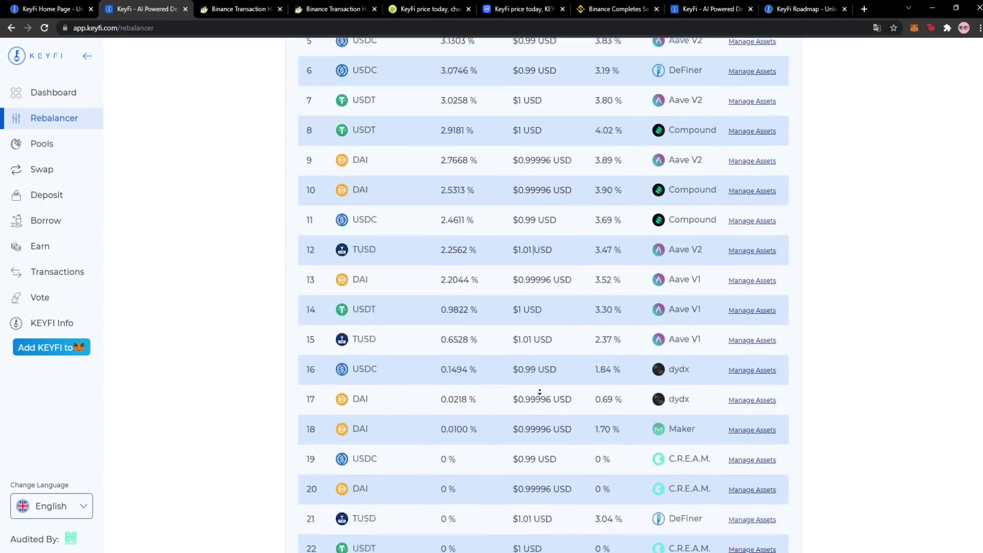
{"action": "scroll", "coordinate": [536, 446], "scroll_direction": "up", "scroll_amount": 10}
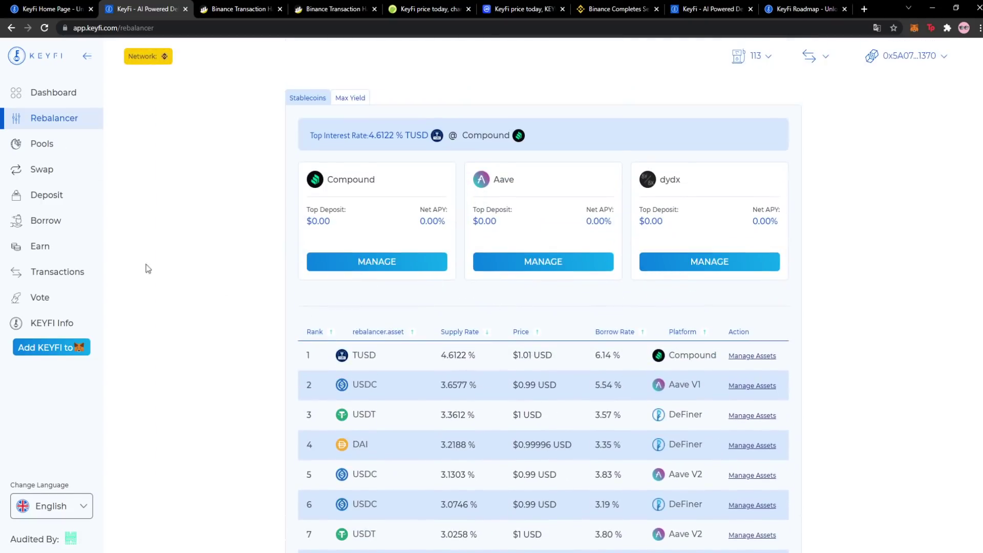
- Open the Borrow page and switch to the Ethereum network, approving the change in MetaMask
{"action": "left_click", "coordinate": [48, 228]}
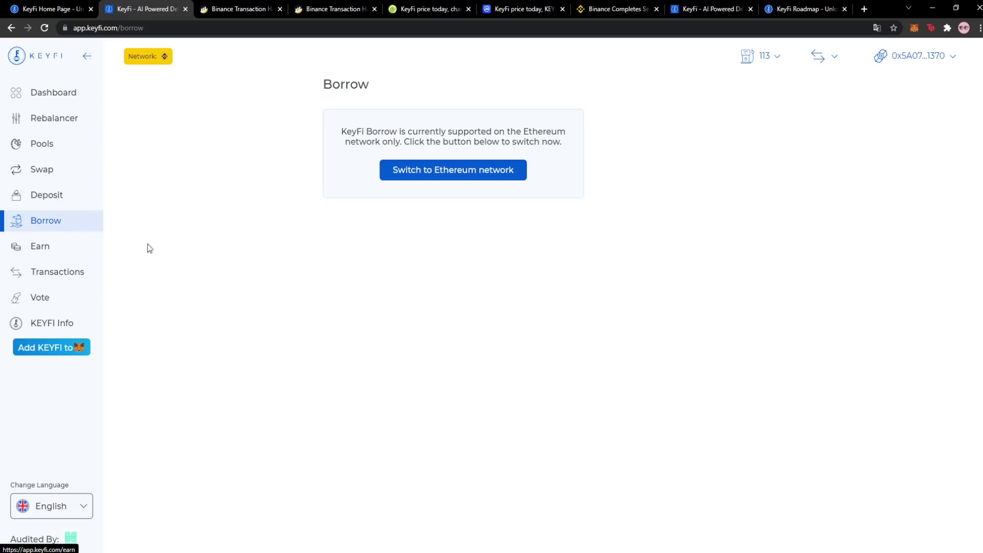
{"action": "left_click", "coordinate": [423, 178]}
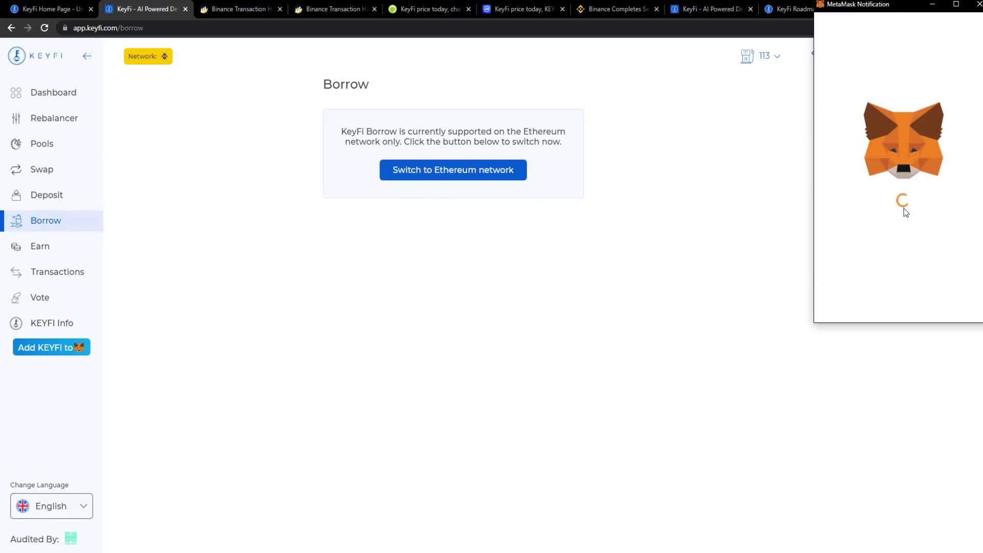
{"action": "left_click", "coordinate": [945, 302]}
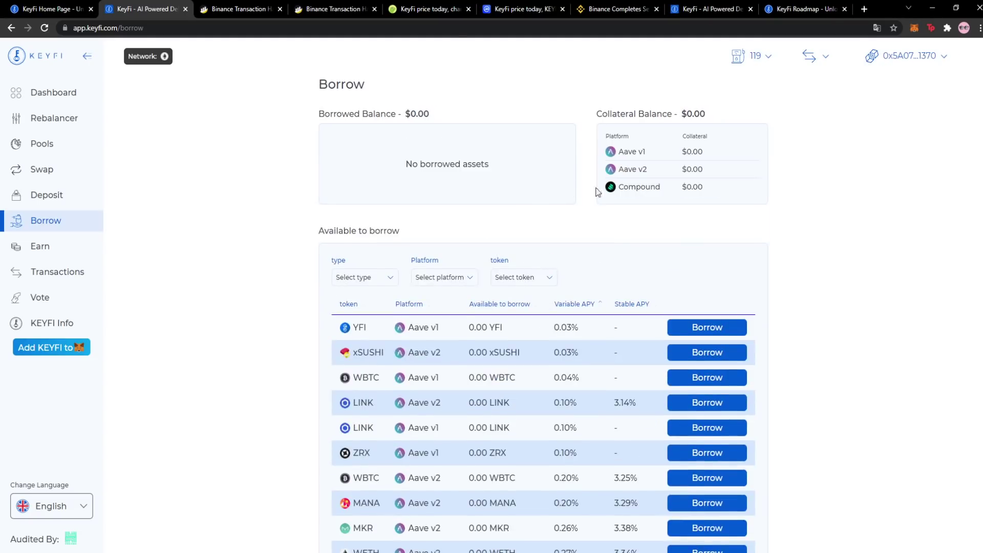
- Examine the tokens available to borrow, their platforms, and their variable and stable APY rates
{"action": "scroll", "coordinate": [588, 241], "scroll_direction": "down", "scroll_amount": 7}
{"action": "scroll", "coordinate": [667, 265], "scroll_direction": "up", "scroll_amount": 7}
{"action": "left_click_drag", "start_coordinate": [464, 353], "coordinate": [553, 358]}
{"action": "left_click", "coordinate": [552, 359]}
{"action": "scroll", "coordinate": [637, 338], "scroll_direction": "down", "scroll_amount": 2}
{"action": "middle_click", "coordinate": [623, 341]}
{"action": "scroll", "coordinate": [624, 342], "scroll_direction": "down", "scroll_amount": 3}
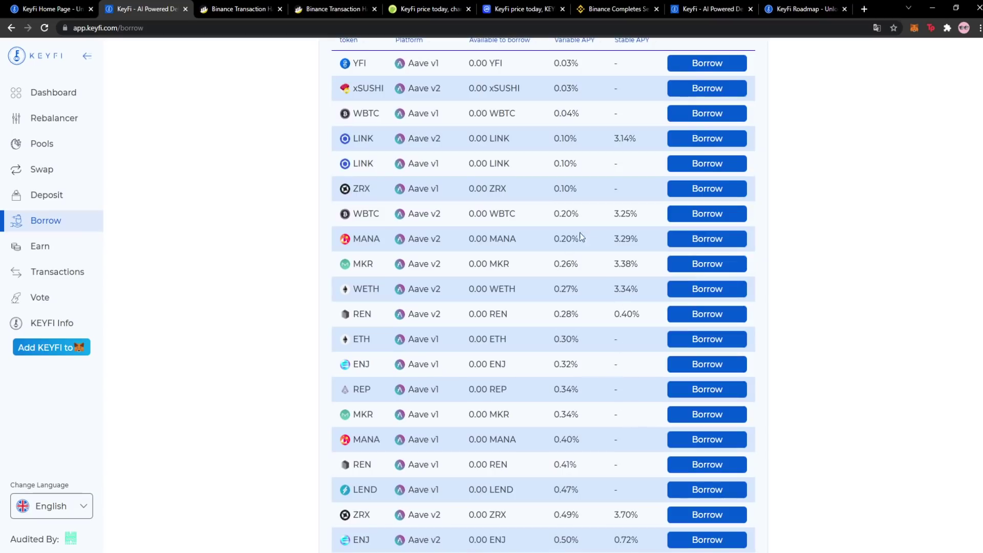
- Recheck the variable and stable rates in the available-to-borrow table and open the Earn page with the Ethereum staking options
{"action": "middle_click", "coordinate": [562, 337]}
{"action": "scroll", "coordinate": [566, 307], "scroll_direction": "up", "scroll_amount": 4}
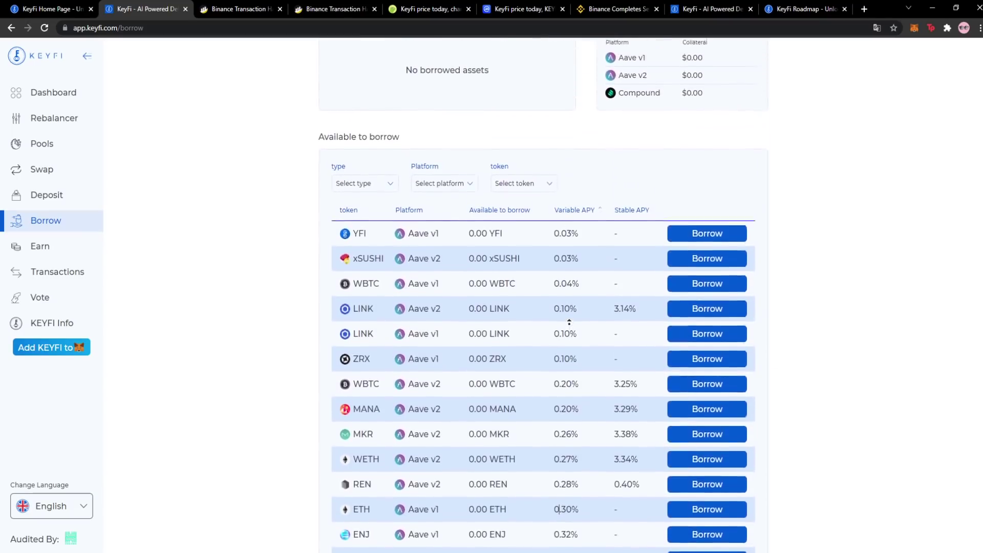
{"action": "scroll", "coordinate": [567, 330], "scroll_direction": "up", "scroll_amount": 1}
{"action": "scroll", "coordinate": [608, 380], "scroll_direction": "down", "scroll_amount": 3}
{"action": "scroll", "coordinate": [588, 292], "scroll_direction": "up", "scroll_amount": 5}
{"action": "left_click", "coordinate": [34, 250]}
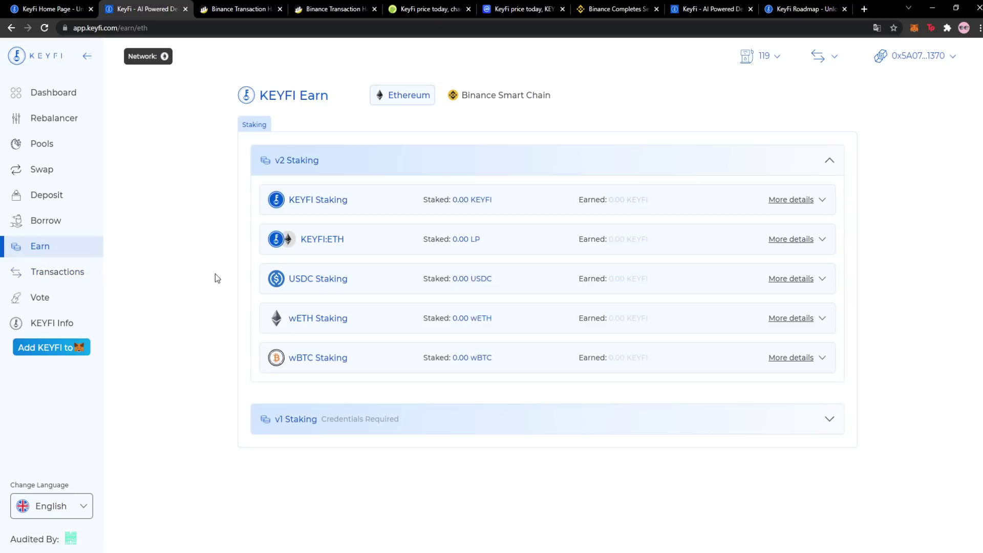
- Show your own liquidity on the Pools page with ApeSwap as the platform, approving the network switch in MetaMask
{"action": "left_click", "coordinate": [44, 146]}
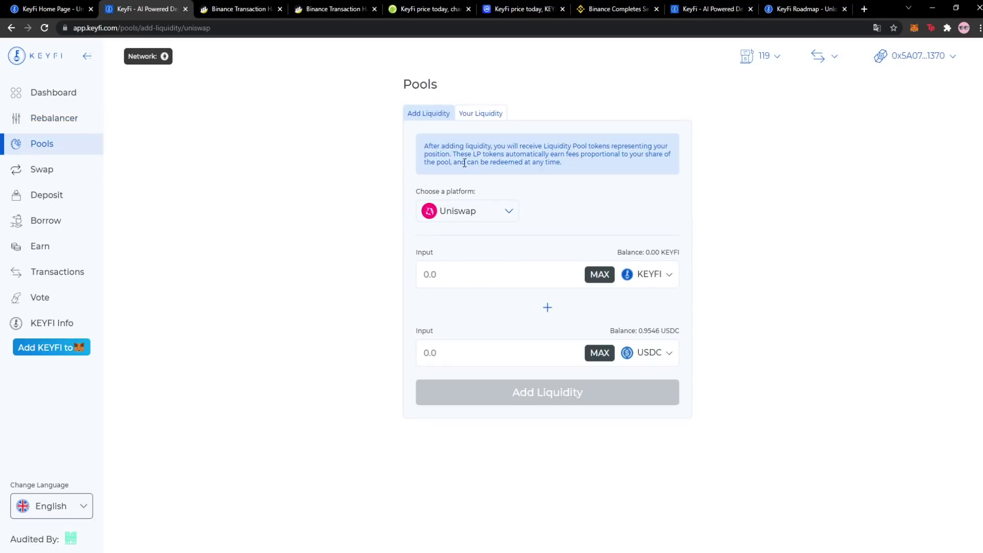
{"action": "left_click", "coordinate": [479, 118]}
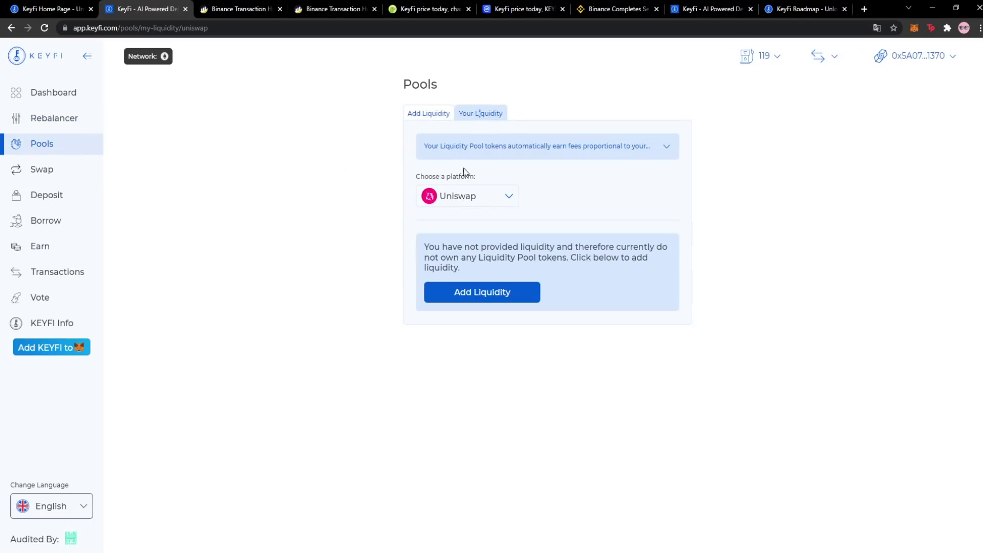
{"action": "left_click", "coordinate": [464, 193]}
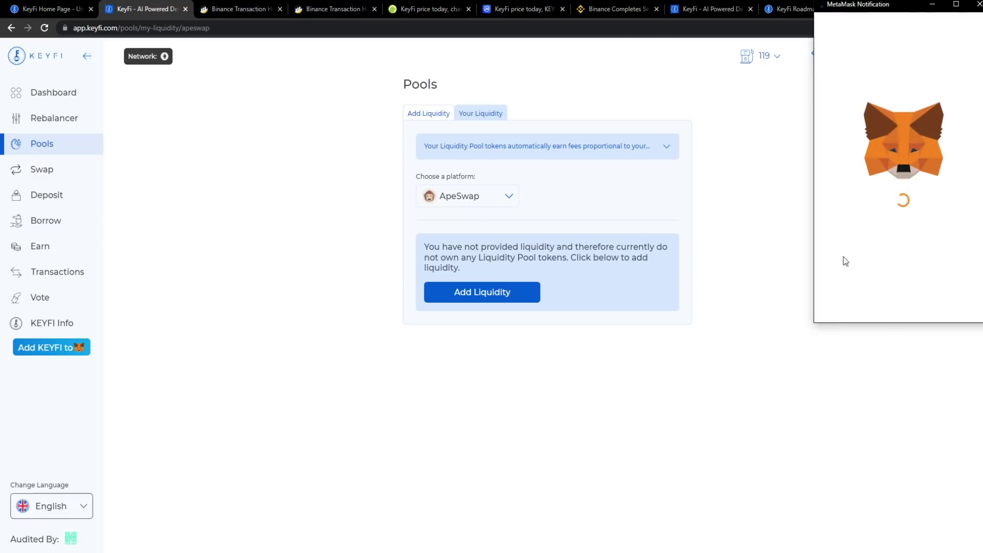
{"action": "left_click", "coordinate": [956, 299]}
{"action": "left_click", "coordinate": [241, 8]}
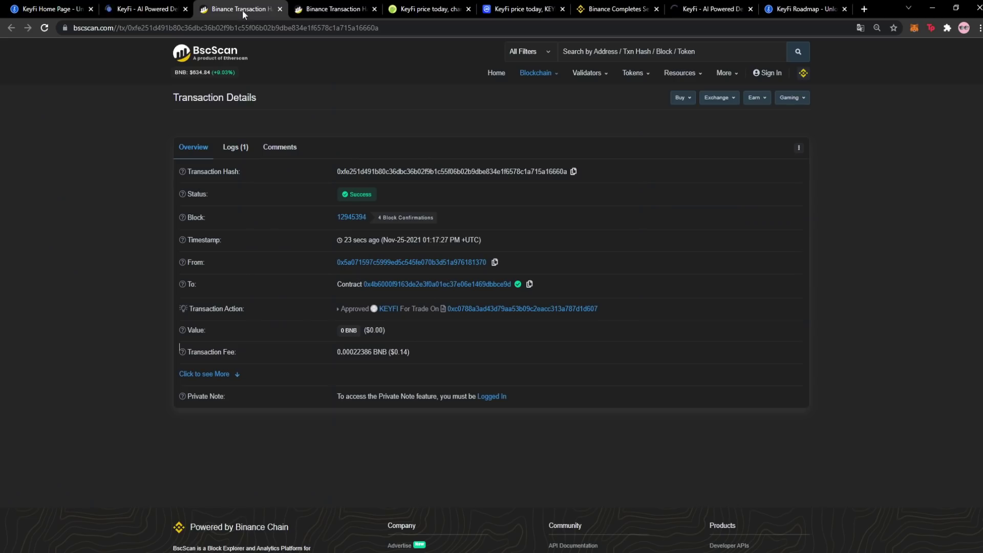
{"action": "left_click", "coordinate": [263, 28]}
{"action": "type", "text": "ape"}
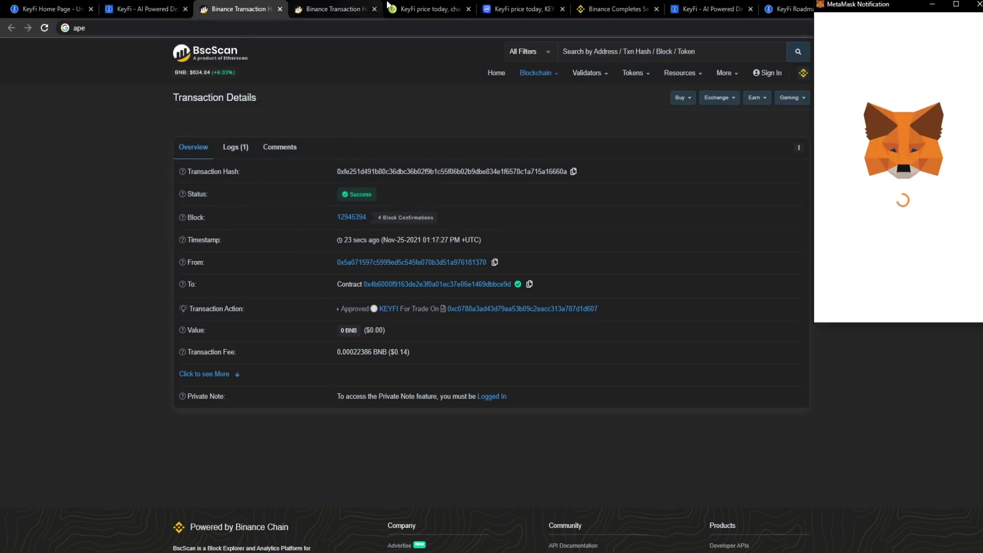
- Open the ApeSwap KEYFI/WBNB pair from CoinGecko's KeyFi markets and place its tab beside the KeyFi app tab
{"action": "left_click", "coordinate": [430, 8]}
{"action": "left_click", "coordinate": [255, 465]}
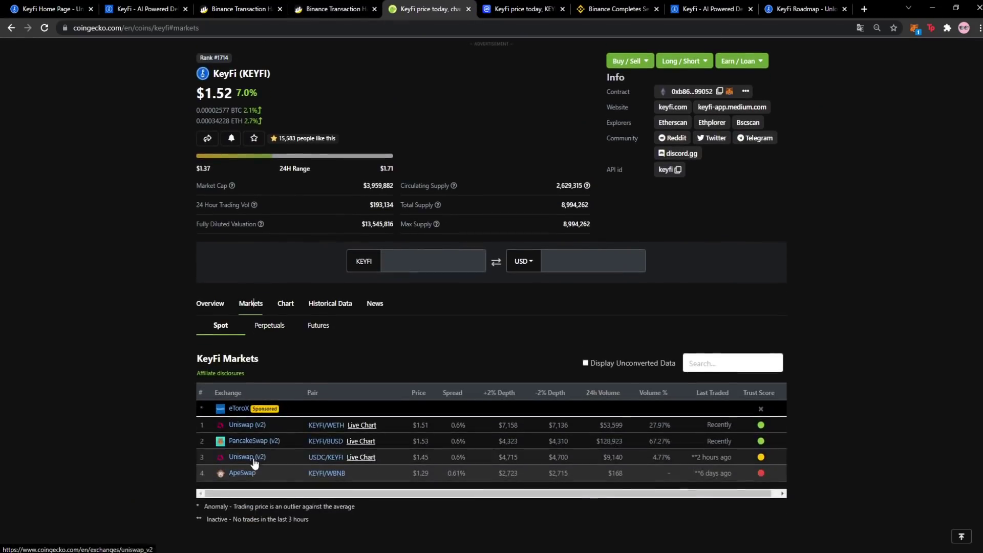
{"action": "left_click", "coordinate": [333, 475]}
{"action": "left_click_drag", "start_coordinate": [451, 8], "coordinate": [232, 5]}
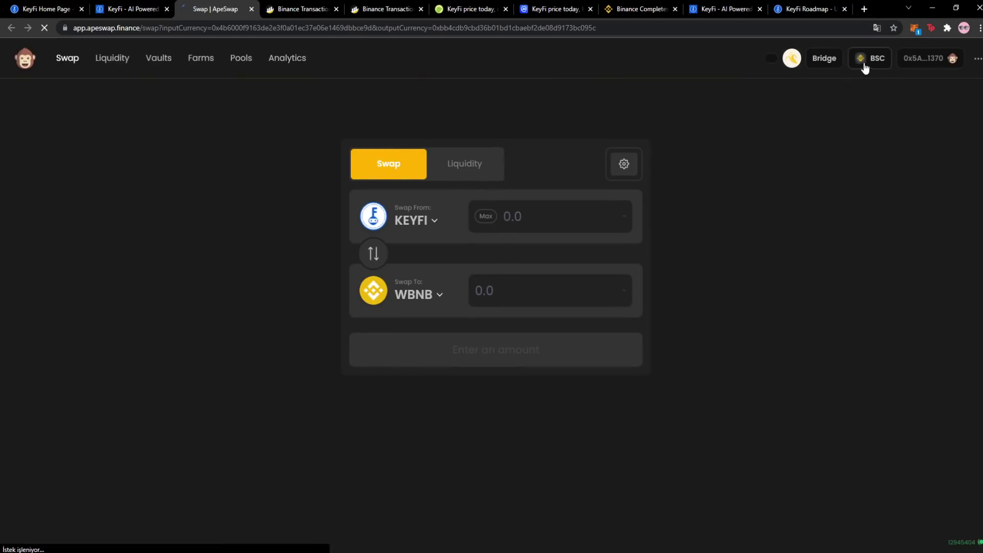
- Check the connected wallet on ApeSwap and open the overview of your liquidity positions
{"action": "left_click", "coordinate": [927, 61]}
{"action": "left_click", "coordinate": [579, 234]}
{"action": "left_click", "coordinate": [480, 164]}
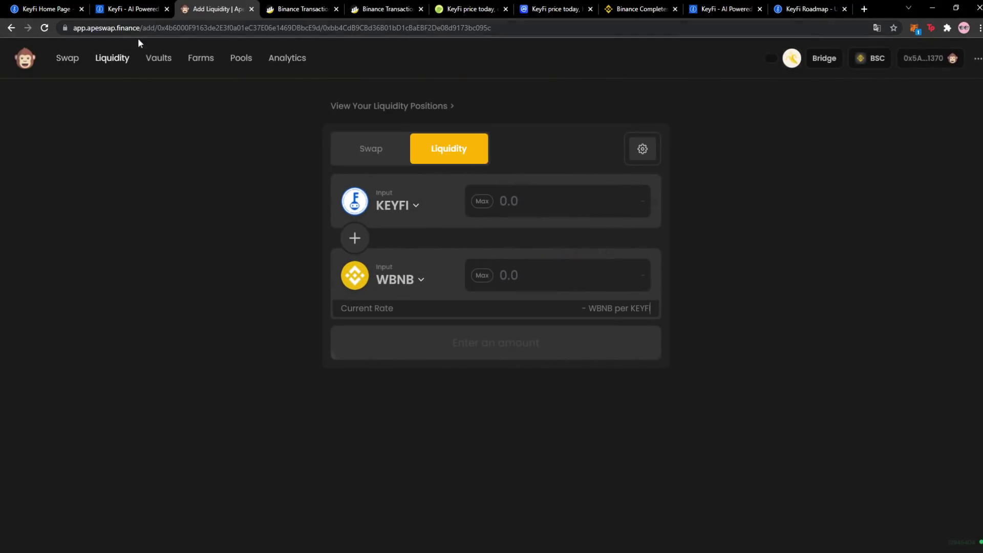
{"action": "left_click", "coordinate": [118, 58]}
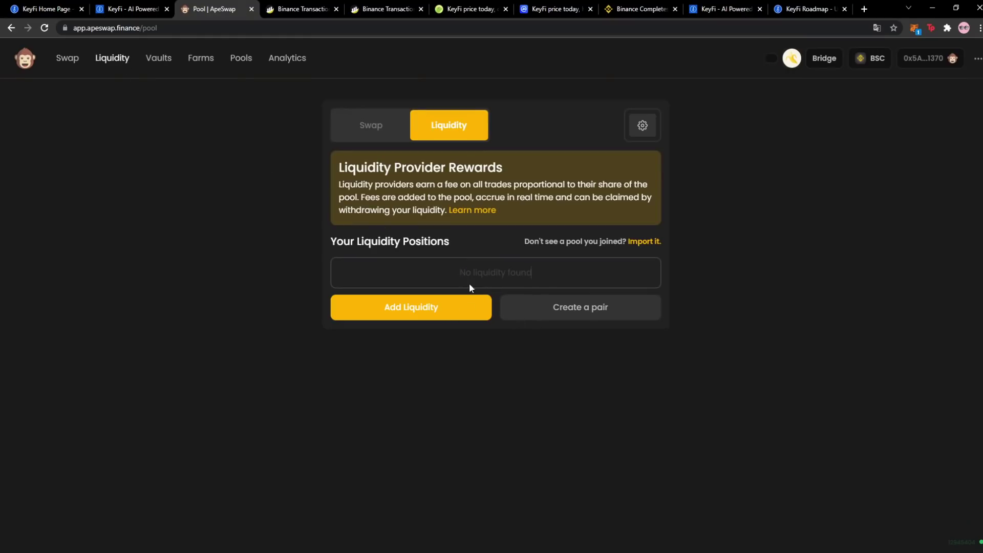
- Look up the BNB and KEYFI pair with the Import Pool tool and open its pool creation form
{"action": "left_click", "coordinate": [645, 242]}
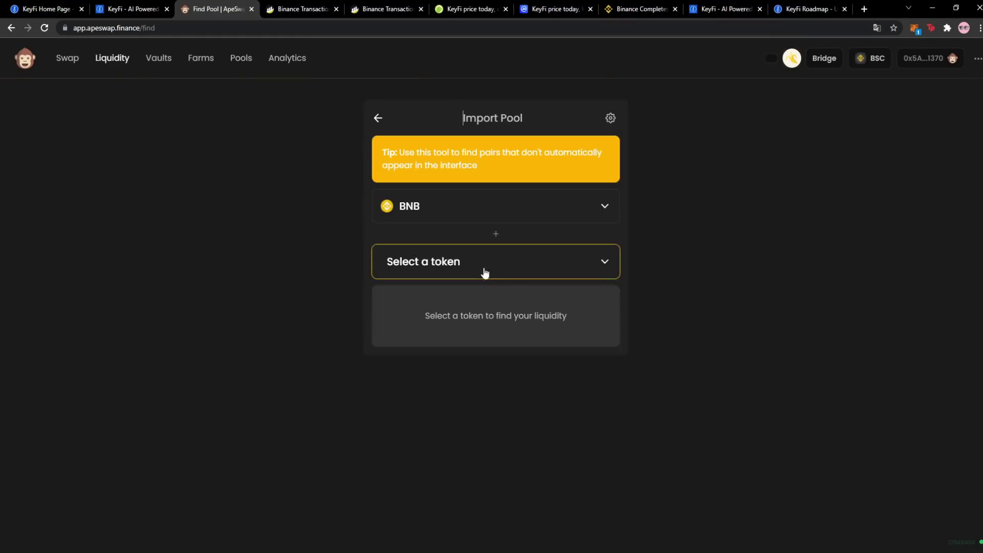
{"action": "left_click", "coordinate": [489, 276]}
{"action": "type", "text": "b"}
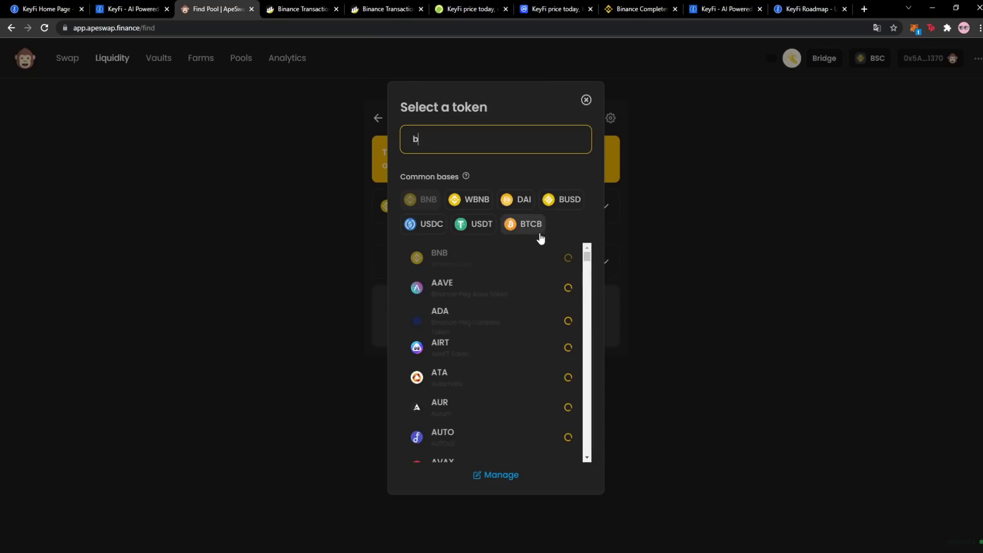
{"action": "type", "text": "eyfi"}
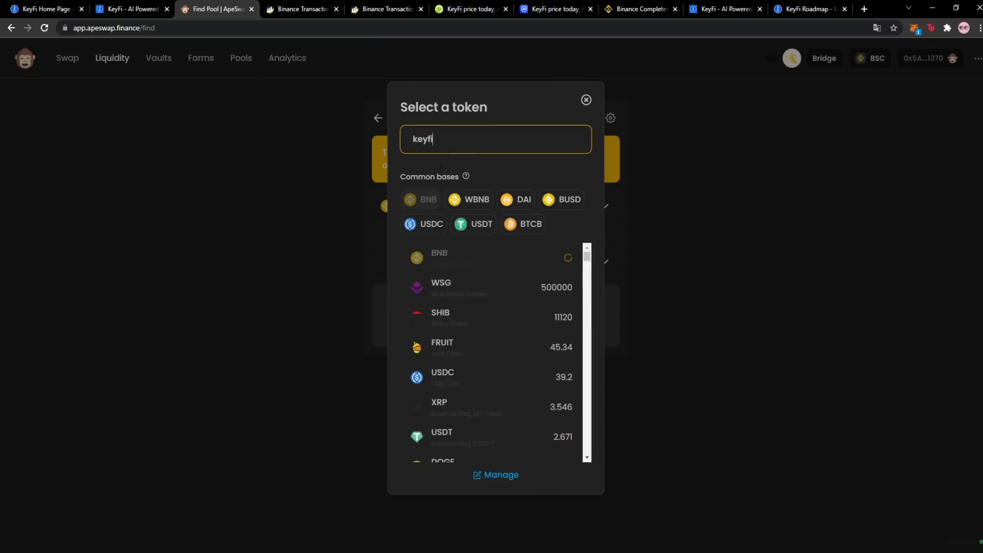
{"action": "left_click", "coordinate": [453, 263]}
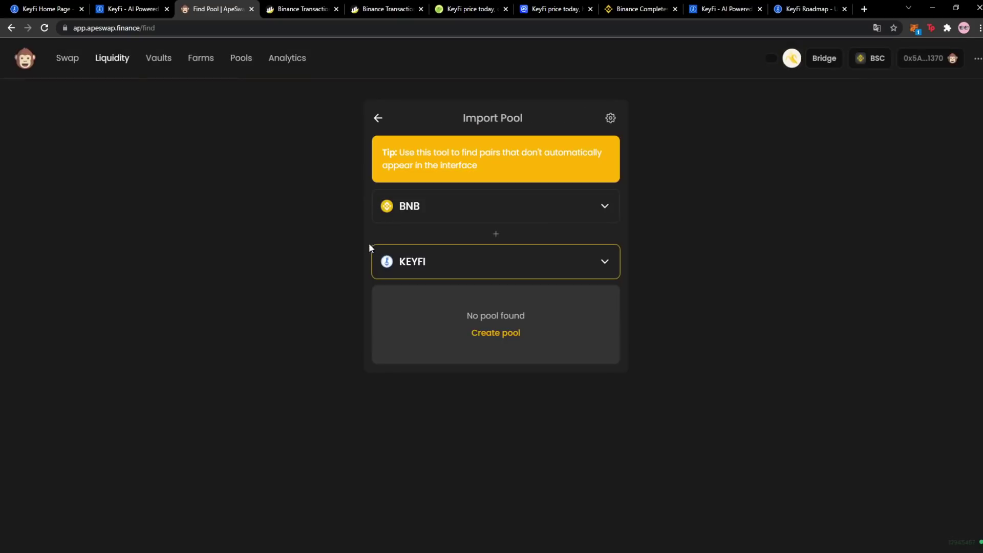
{"action": "left_click", "coordinate": [481, 330]}
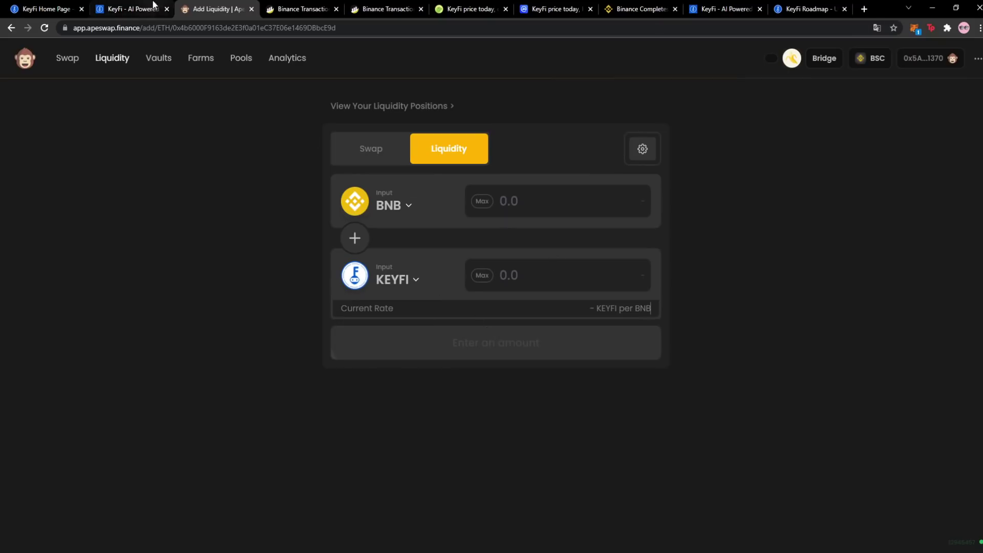
- Open ApeSwap's Banana Pools and look through the listed tokens, APRs and total staked amounts
{"action": "left_click", "coordinate": [237, 60]}
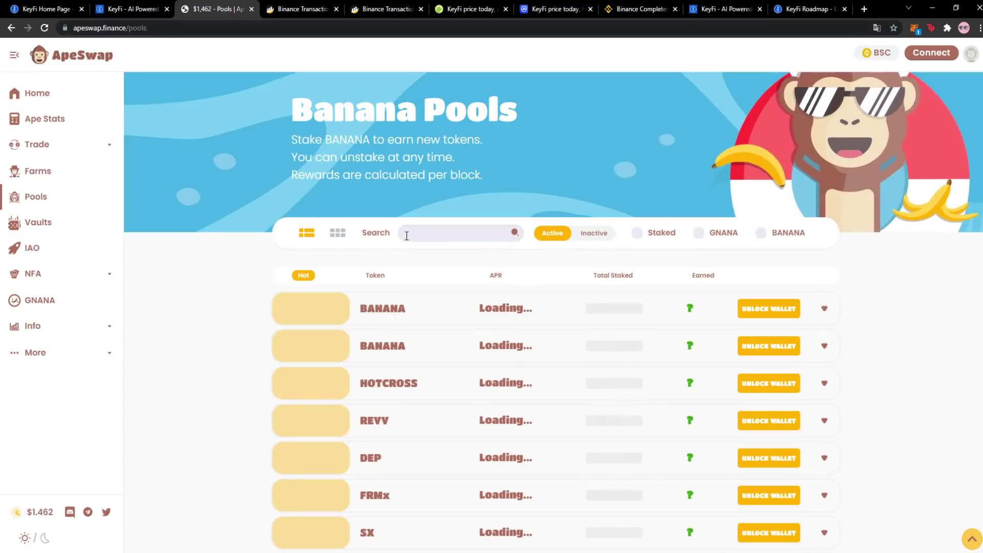
{"action": "scroll", "coordinate": [563, 368], "scroll_direction": "down", "scroll_amount": 10}
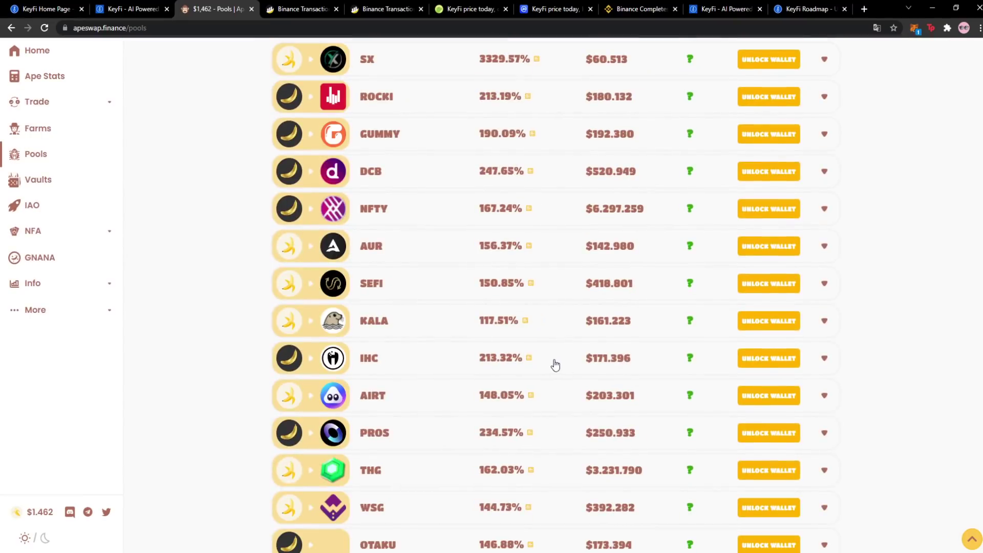
{"action": "scroll", "coordinate": [918, 367], "scroll_direction": "up", "scroll_amount": 10}
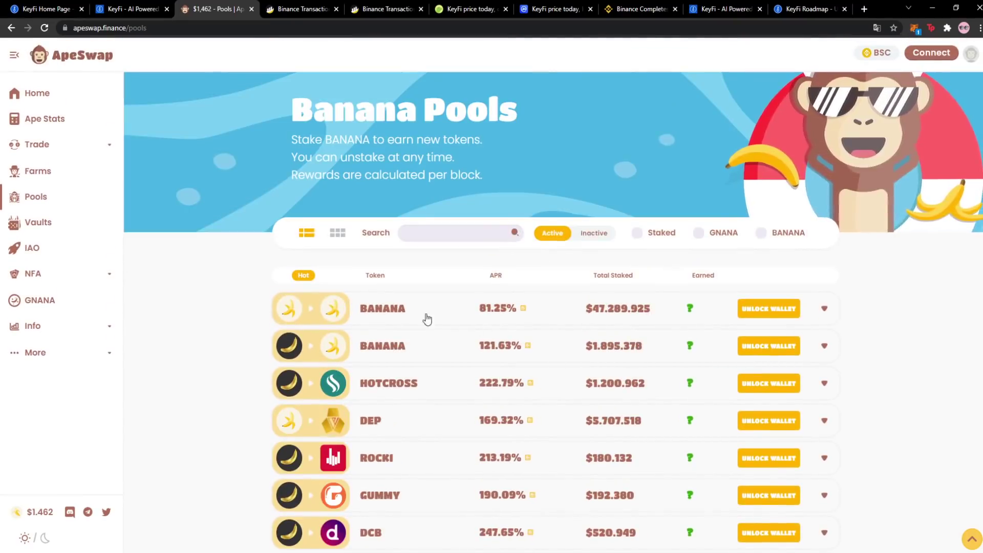
- Close the ApeSwap tab to view the KEYFI:BNB position in the KeyFi app, and return to the KeyFi home page
{"action": "left_click", "coordinate": [131, 9]}
{"action": "left_click", "coordinate": [251, 8]}
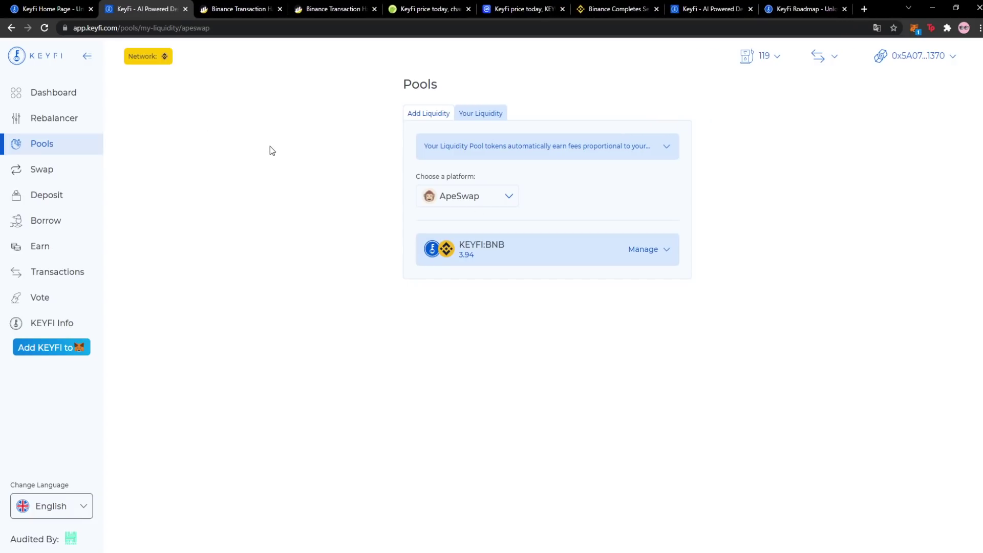
{"action": "left_click", "coordinate": [59, 6]}
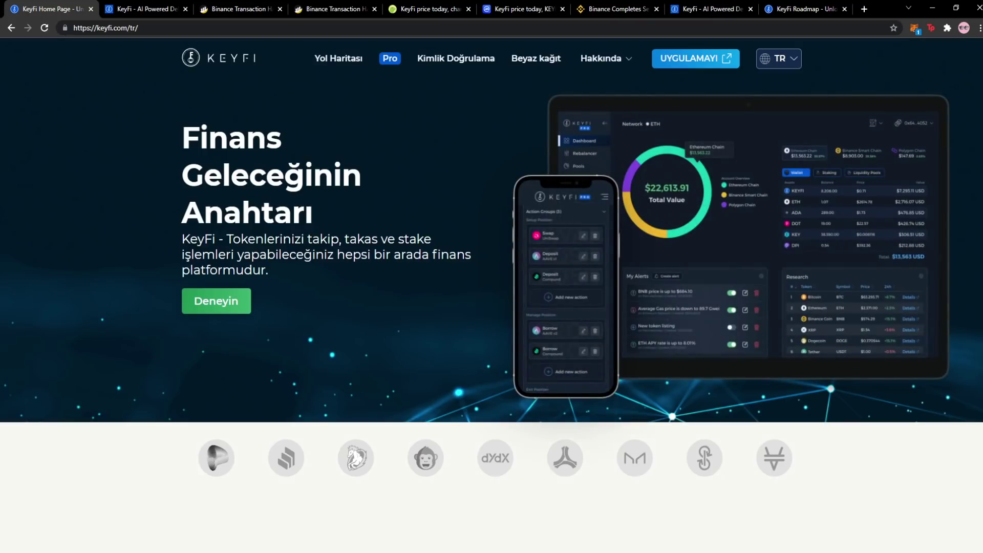